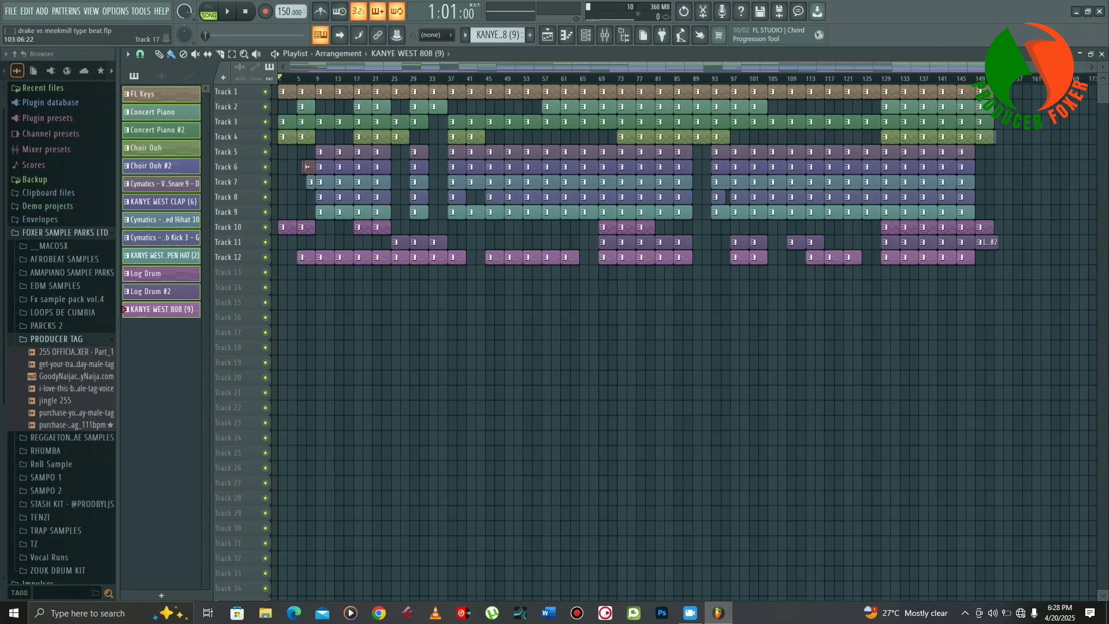
- Select the FL Keys pattern and open its chord notes in the piano roll, fitting all of them in view
left_click(158, 54)
left_click(145, 94)
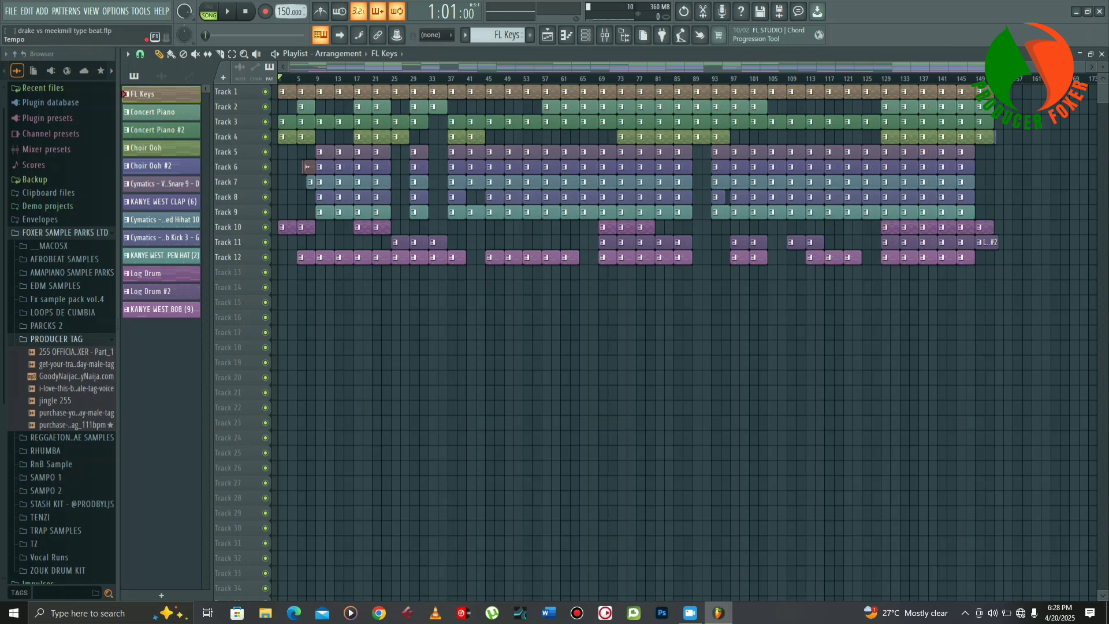
left_click(585, 35)
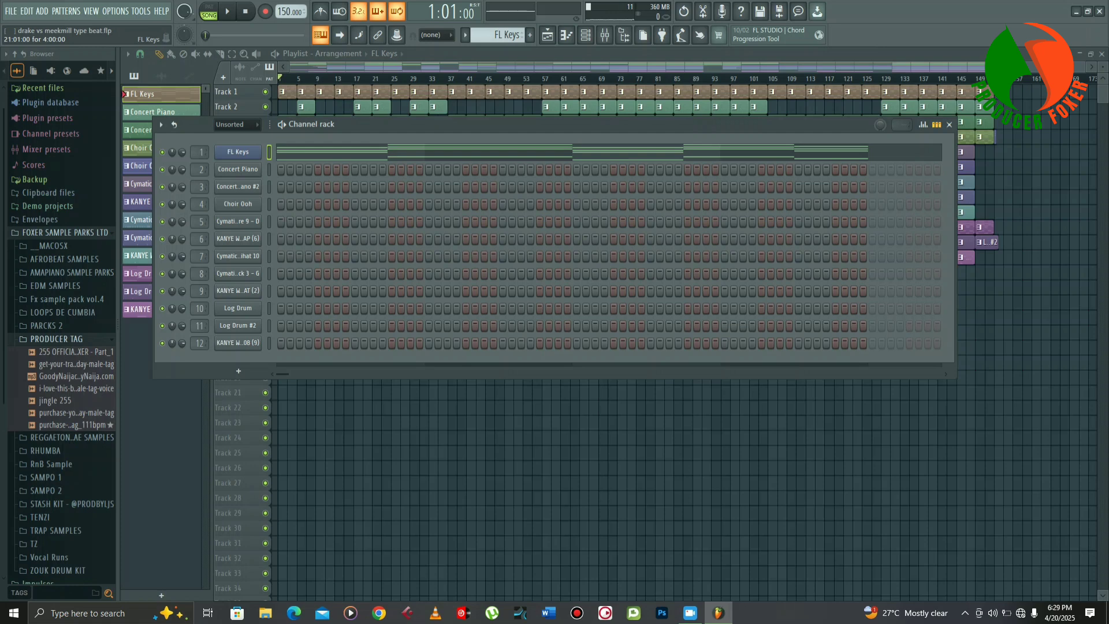
left_click(417, 153)
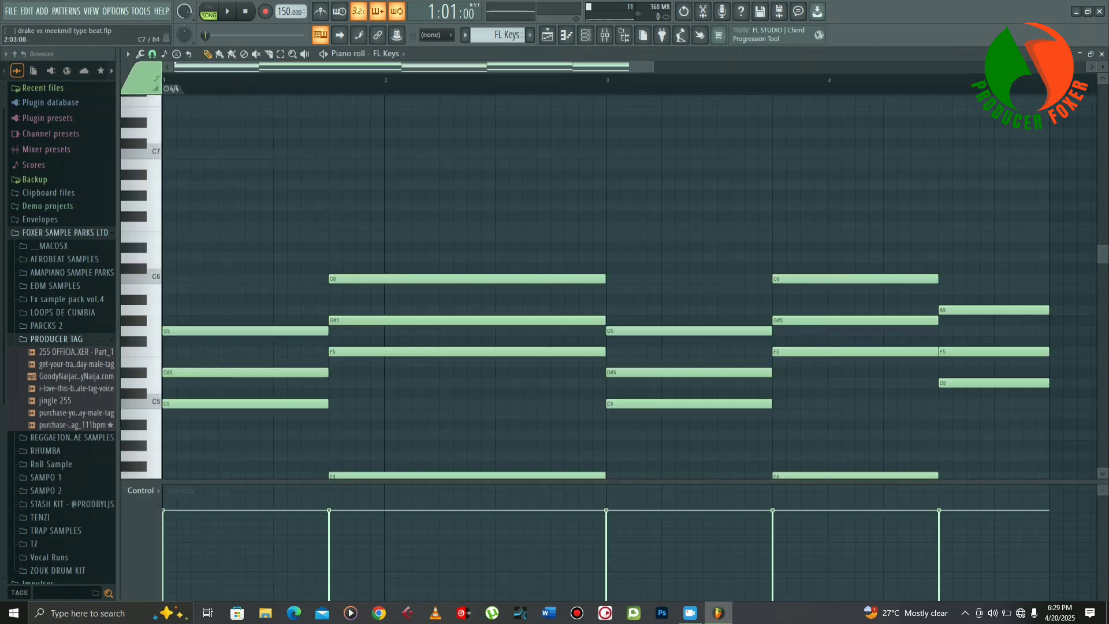
left_click_drag(653, 67, 905, 67)
left_click_drag(1103, 253, 1102, 295)
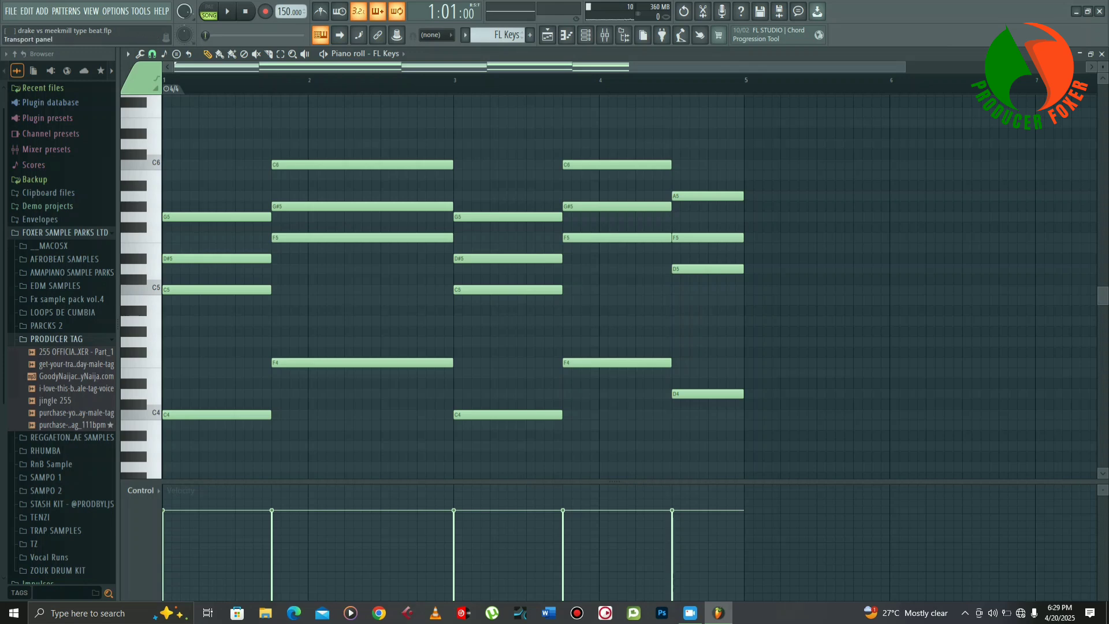
- Switch playback to pattern mode and listen to the FL Keys pattern
left_click(209, 12)
left_click(227, 12)
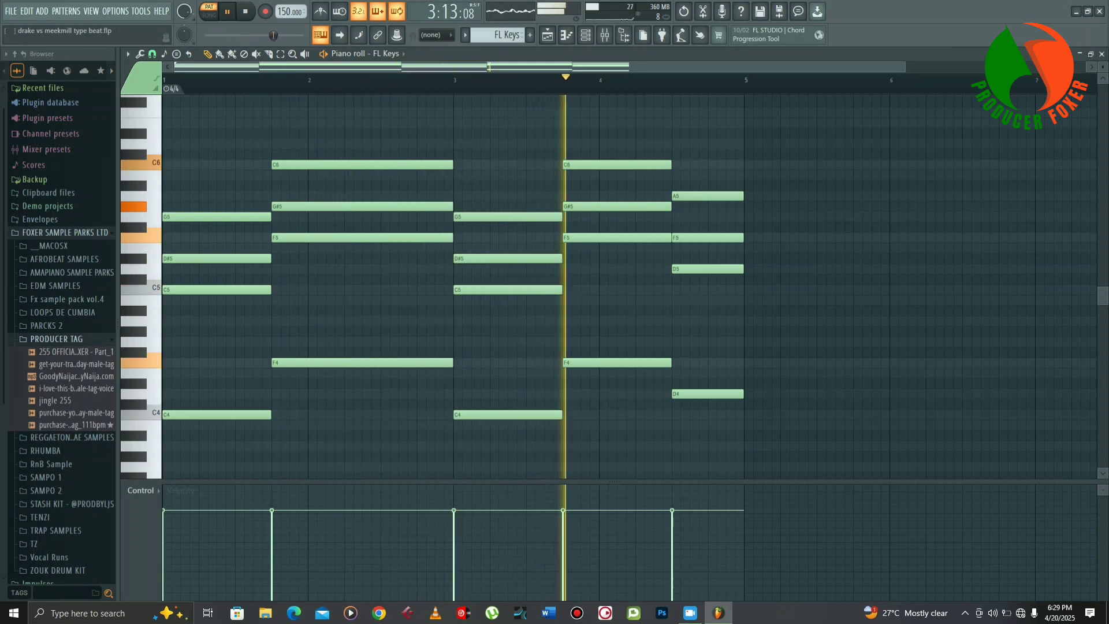
key("space")
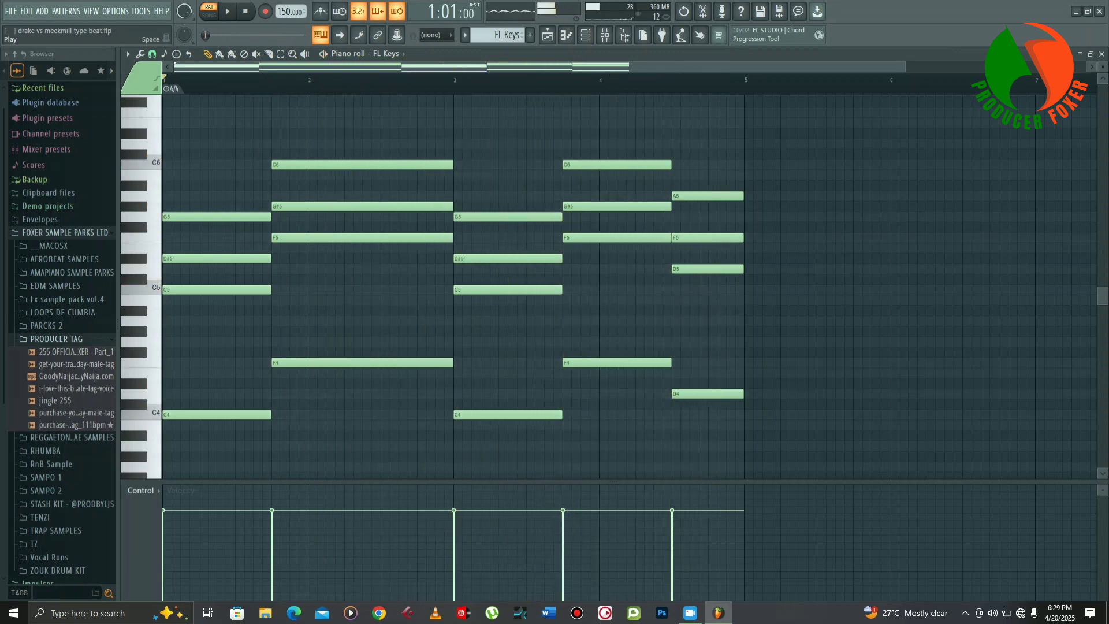
- Inspect the HalfTime and Fruity parametric EQ 2 effects on the FL Keys mixer track and listen to the pattern through them
key("F9")
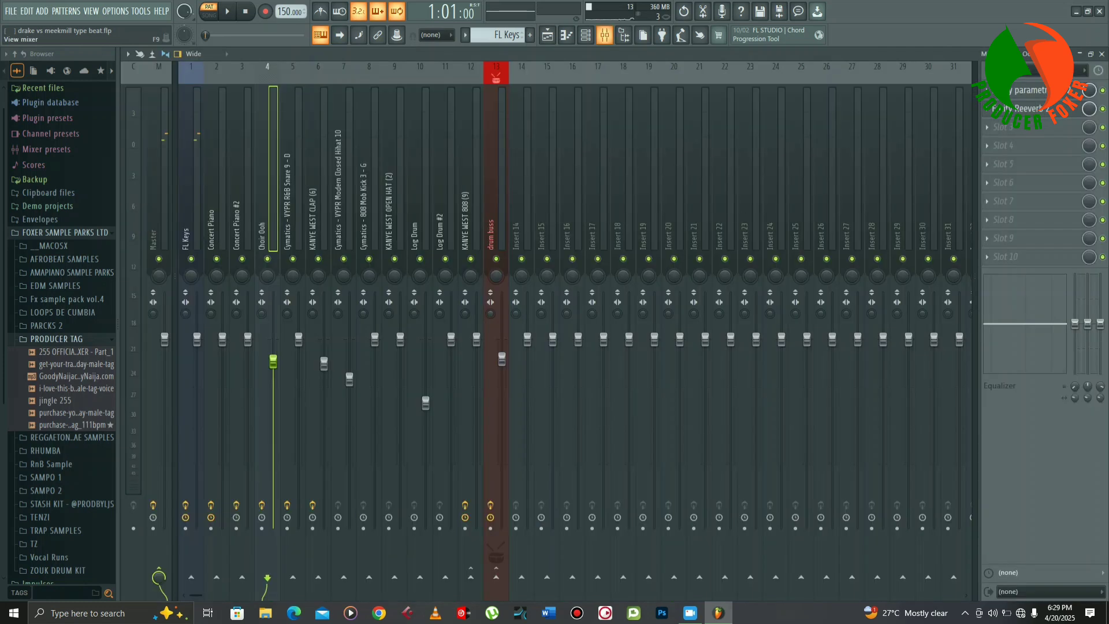
left_click(186, 239)
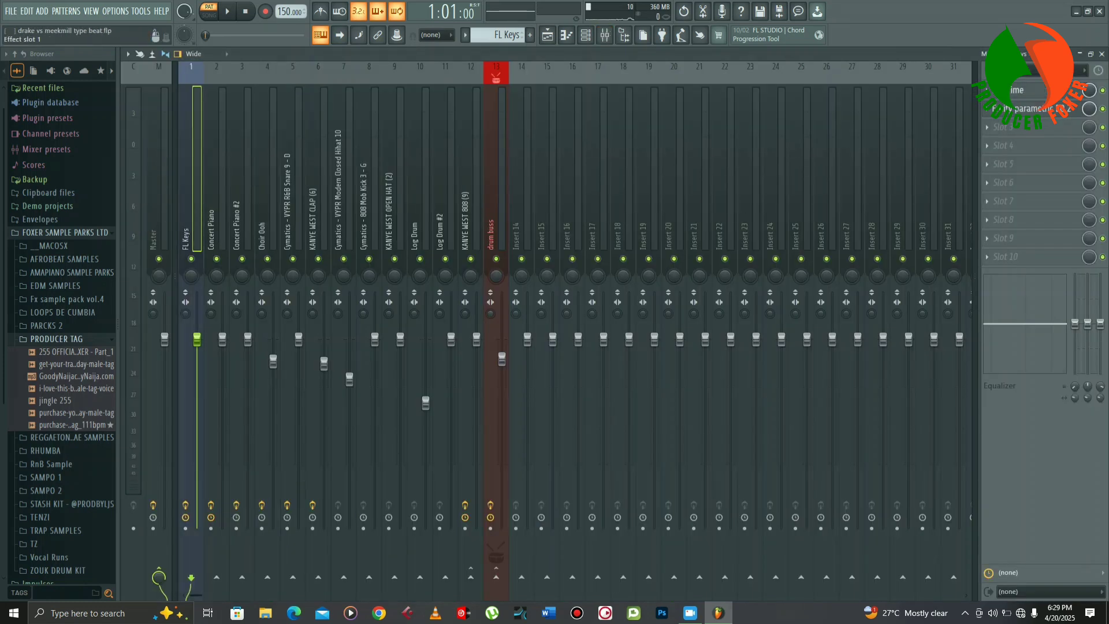
left_click(1022, 91)
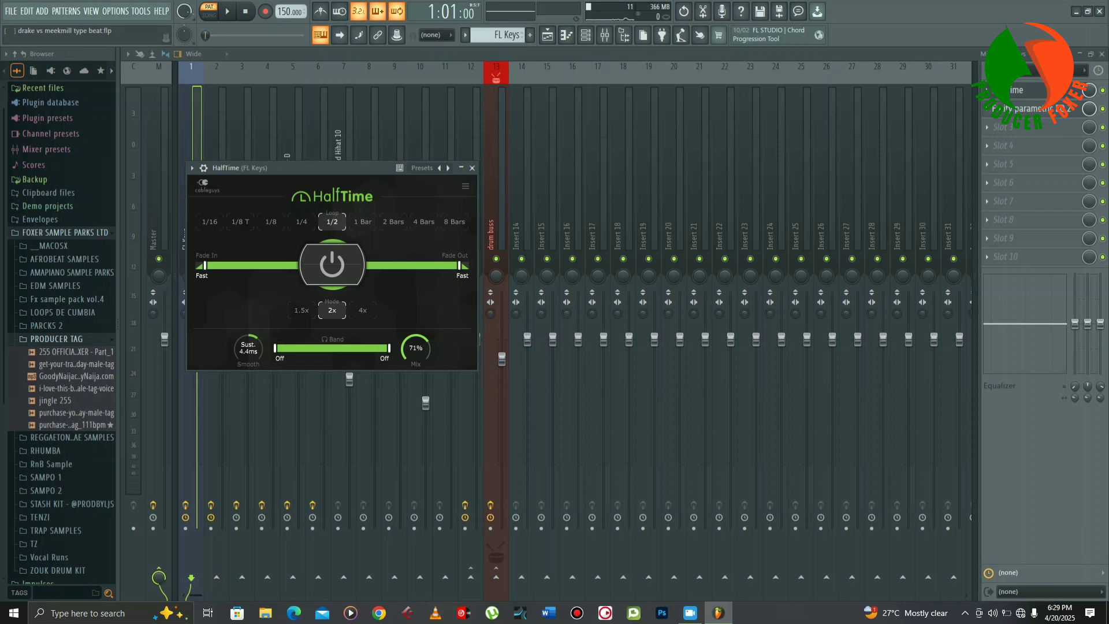
left_click(472, 167)
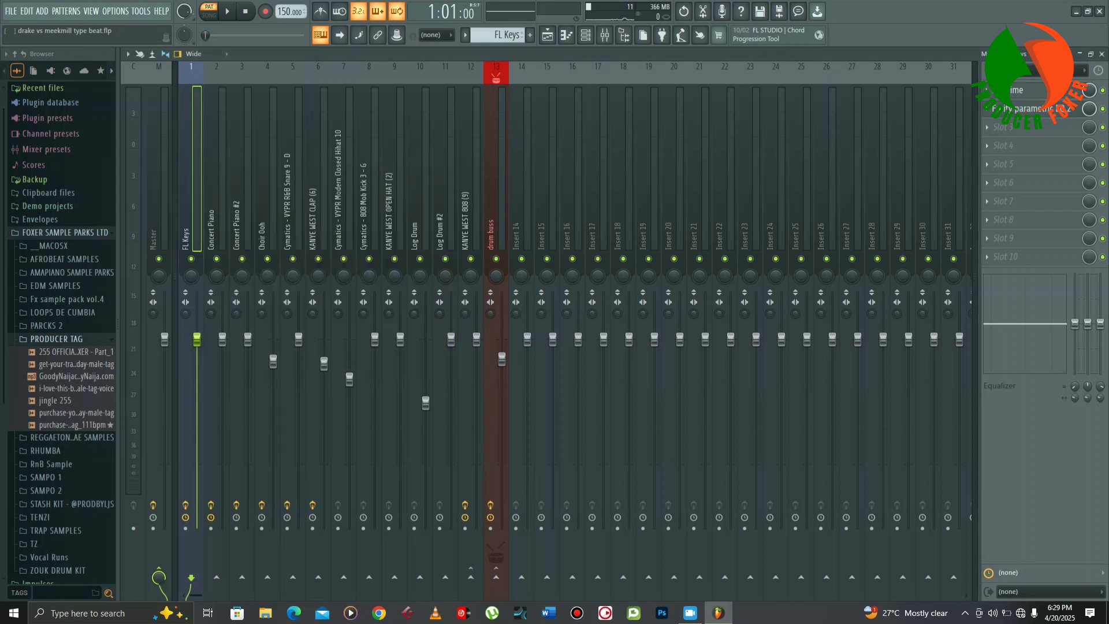
left_click(1030, 108)
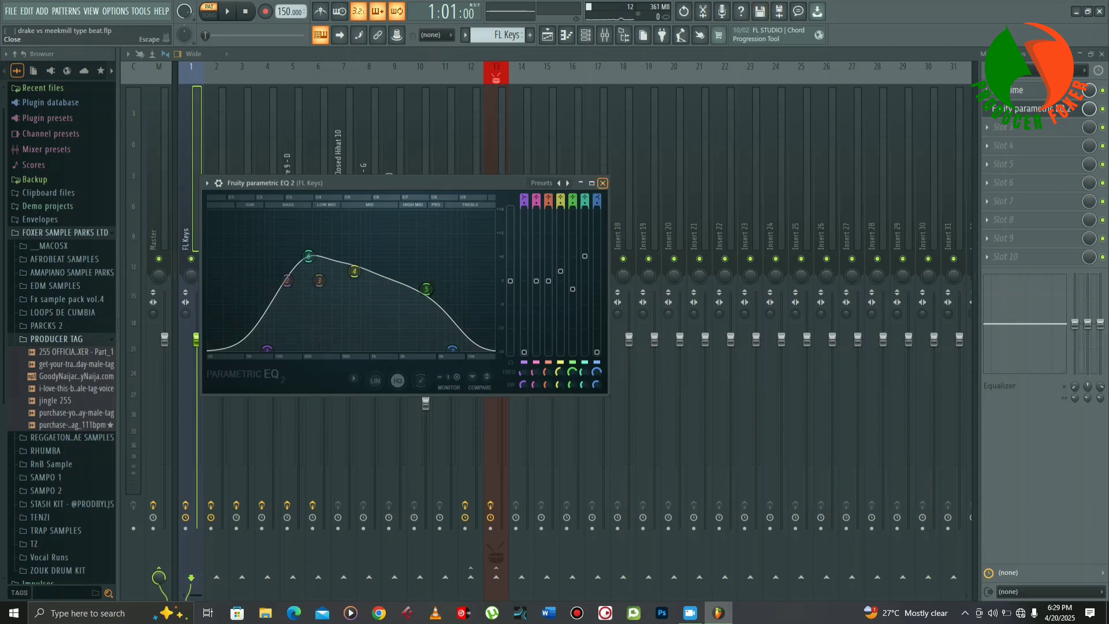
left_click(602, 183)
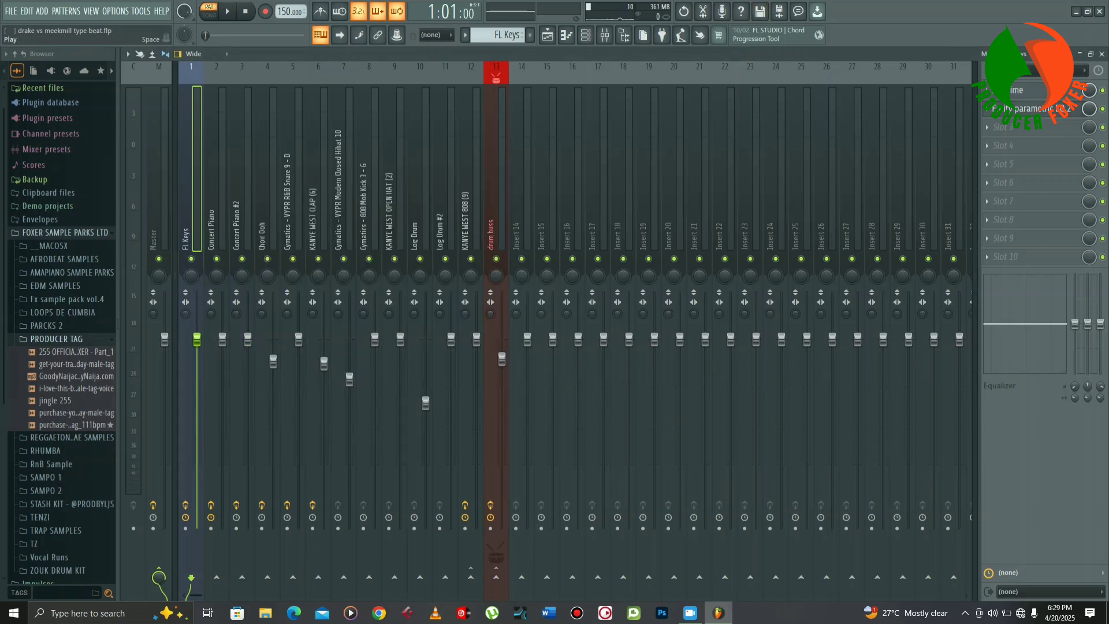
left_click(227, 11)
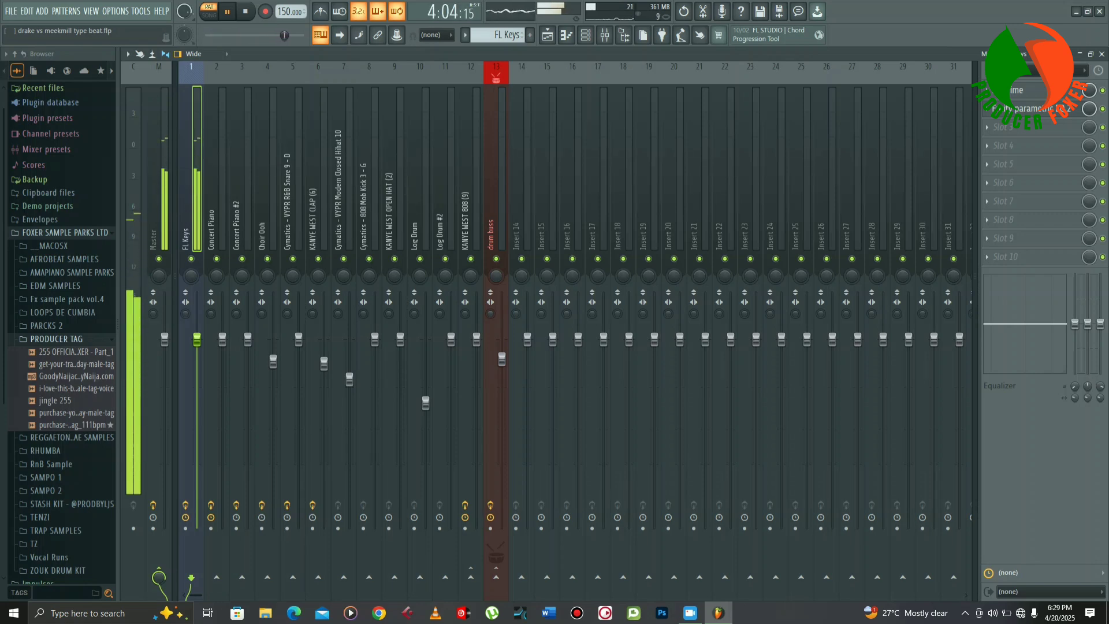
key("space")
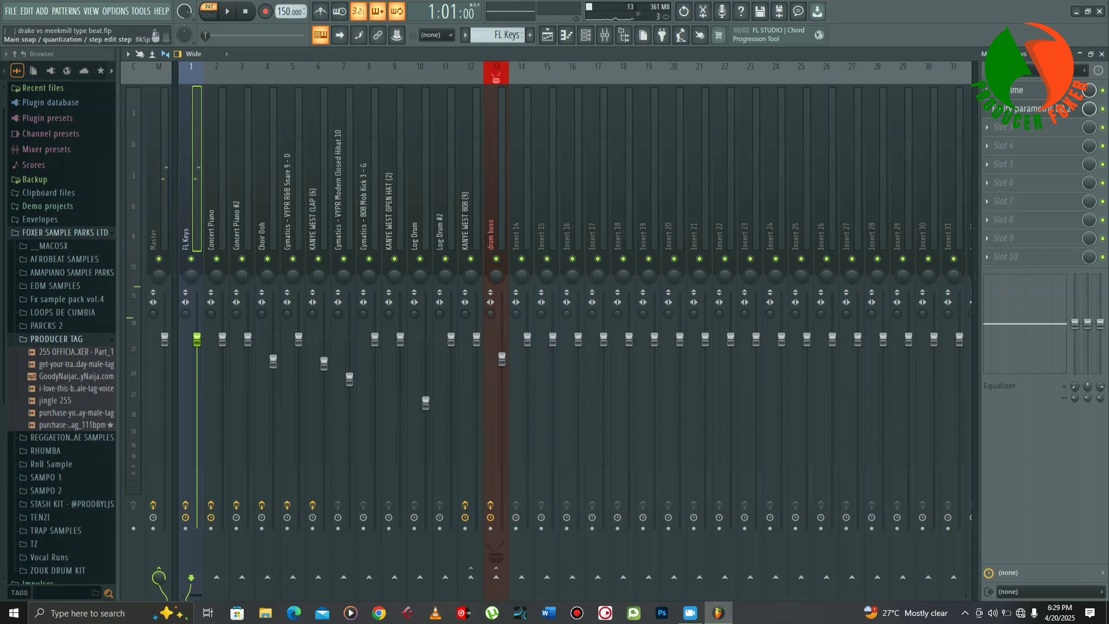
- Switch to the Concert Piano pattern, open its notes in the piano roll and listen to it
scroll(497, 34, "down", 1)
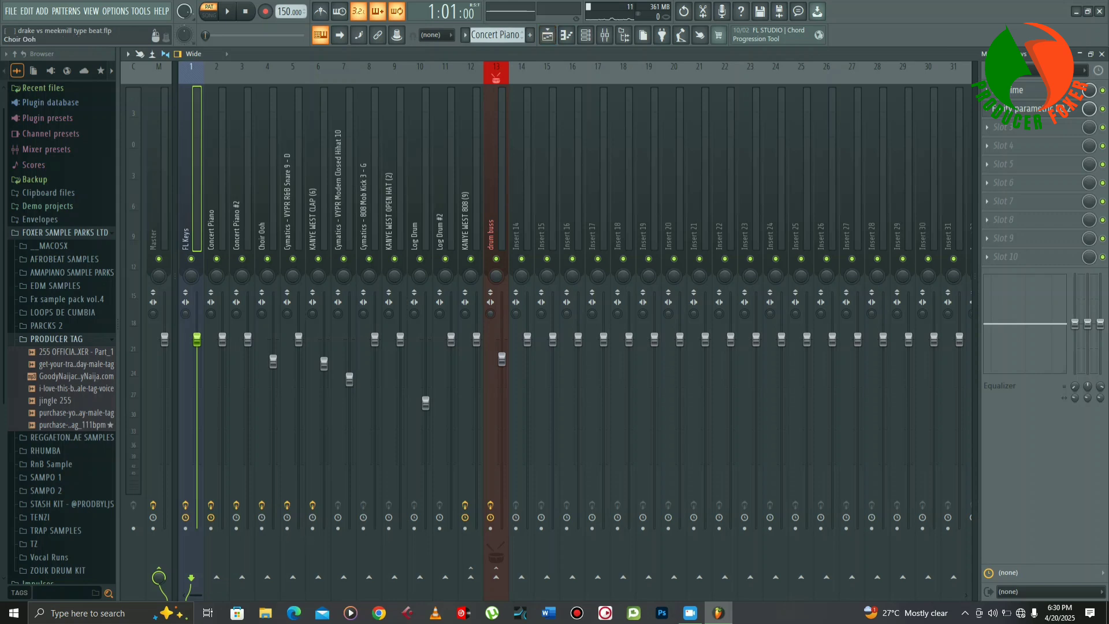
left_click(212, 191)
left_click(585, 35)
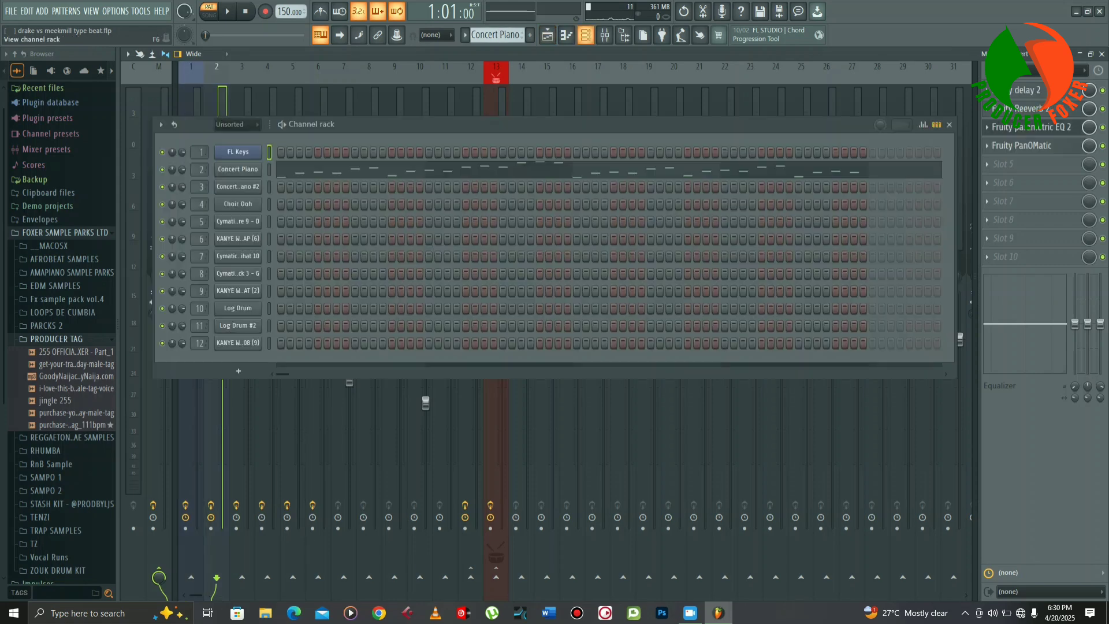
key("F7")
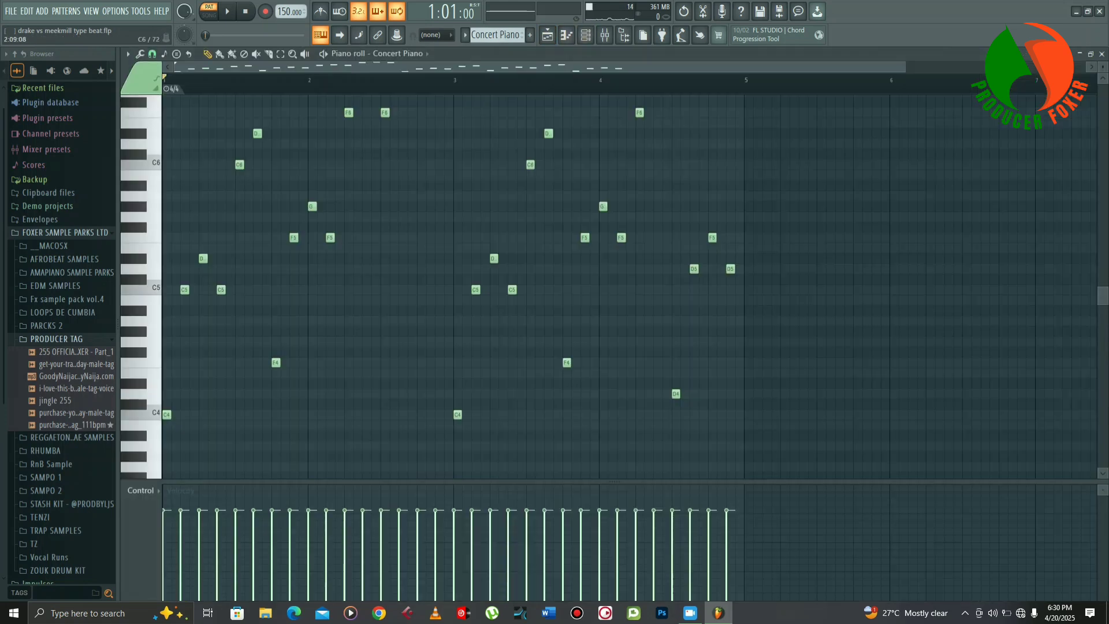
mouse_move(1102, 296)
left_mouse_down()
mouse_move(1102, 277)
mouse_move(1103, 288)
left_mouse_up()
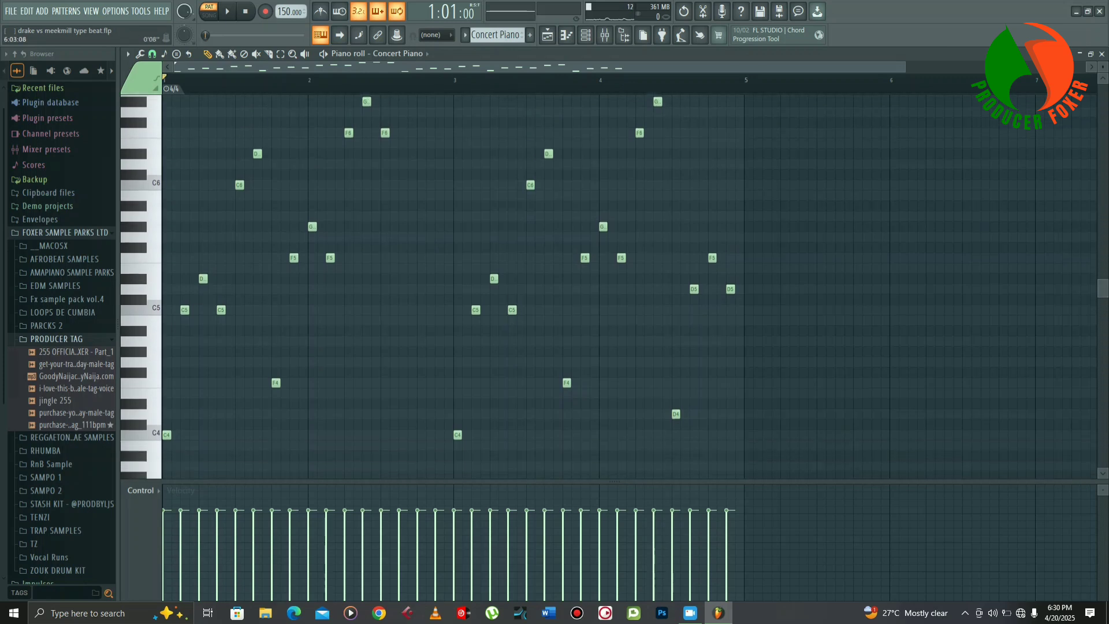
left_click_drag(906, 67, 758, 67)
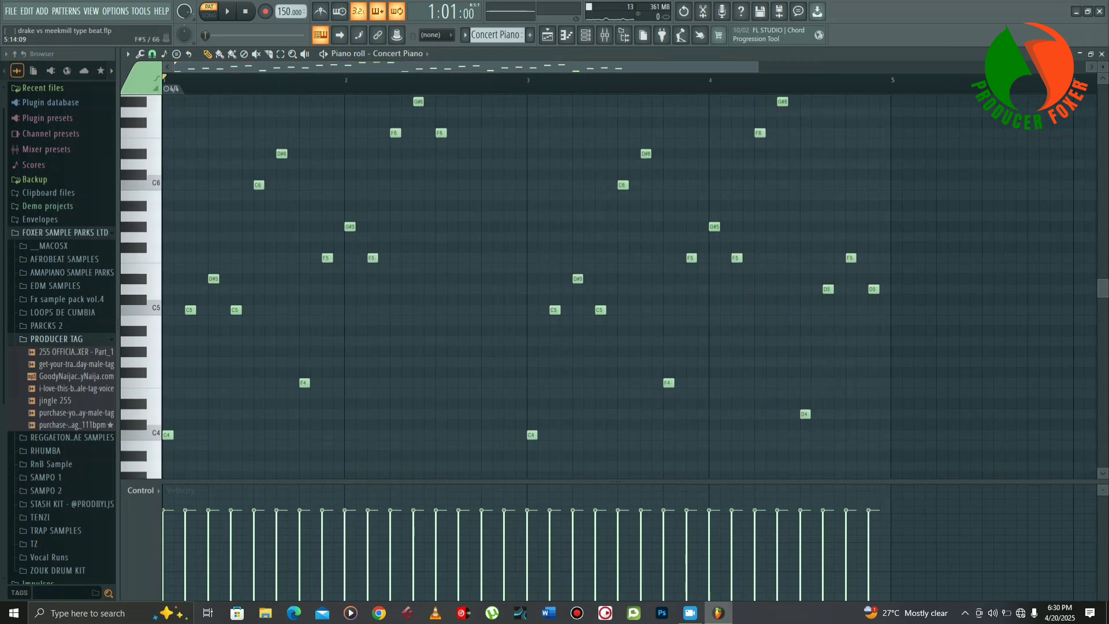
left_click_drag(1103, 288, 1103, 278)
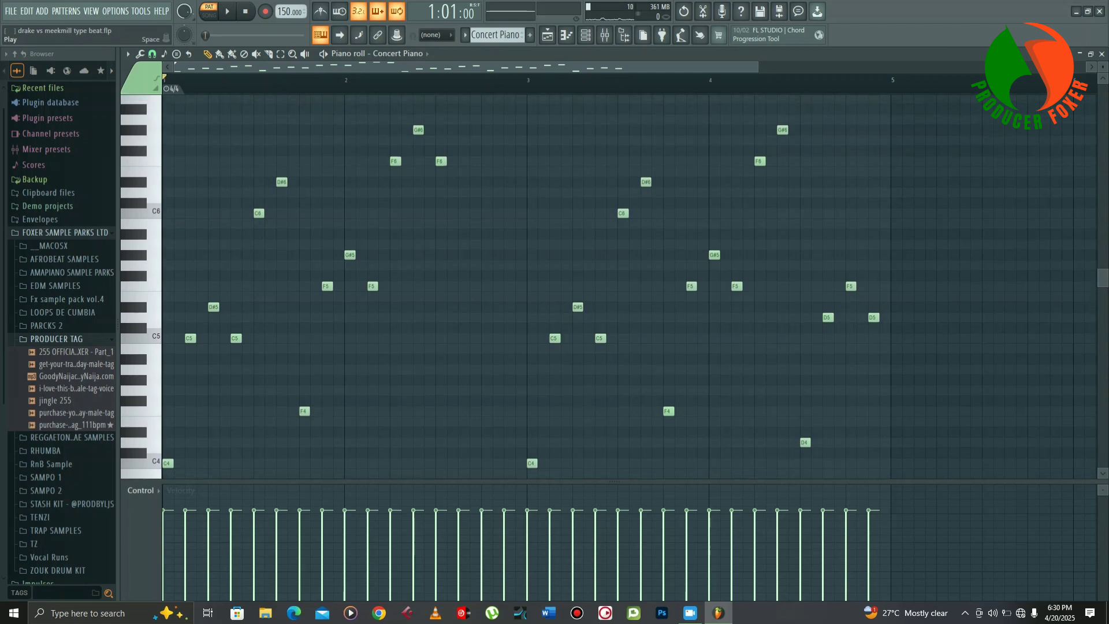
key("space")
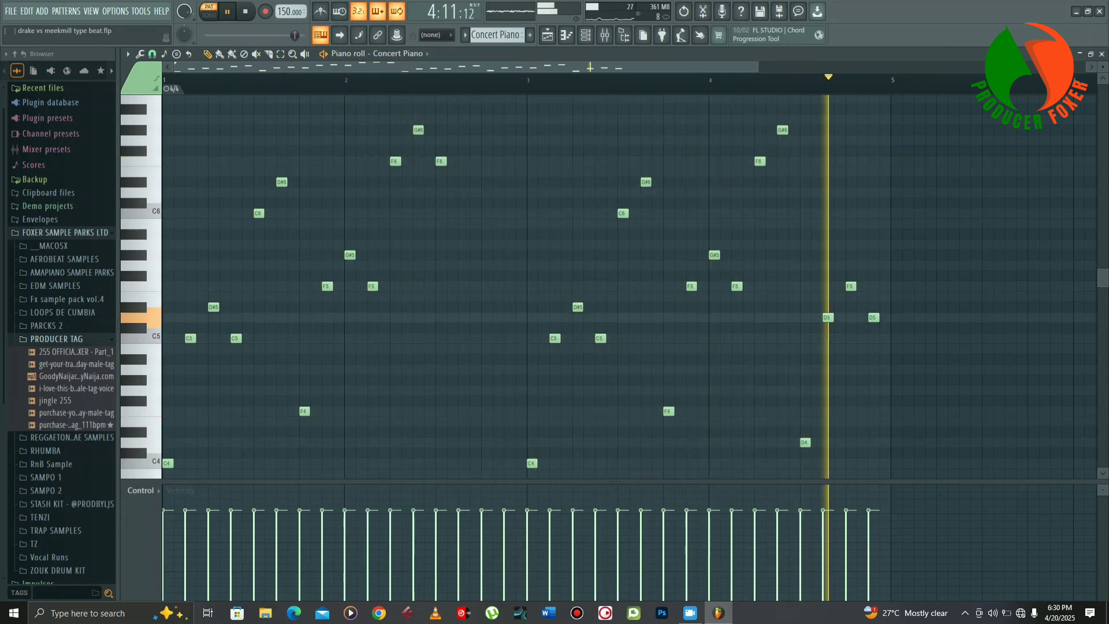
key("space")
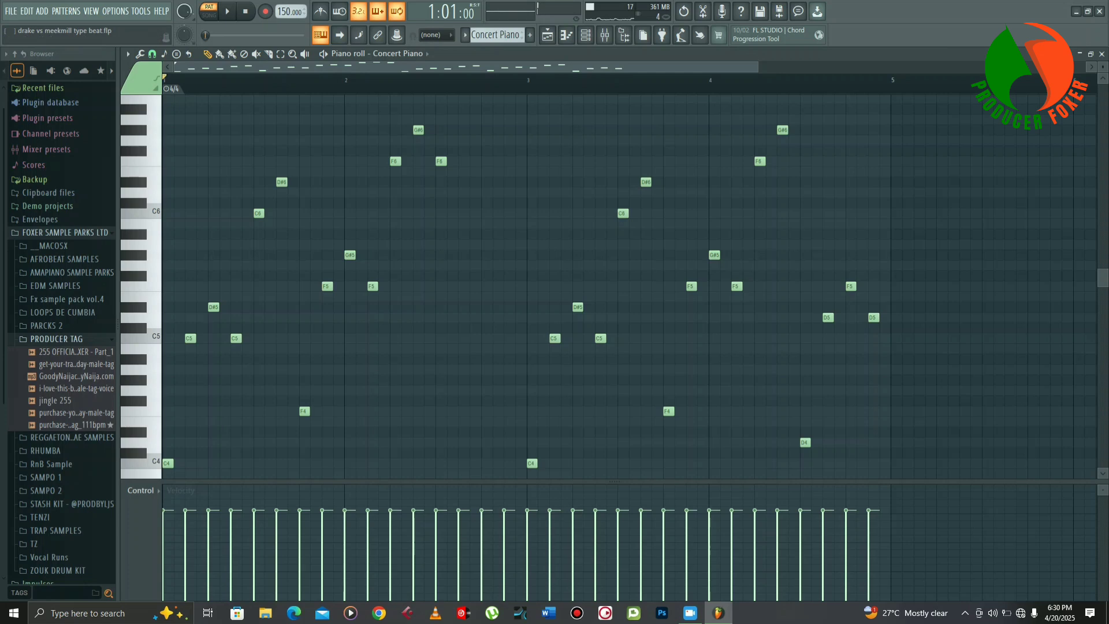
- Inspect Fruity parametric EQ 2 on the Concert Piano mixer track while the pattern plays
key("F9")
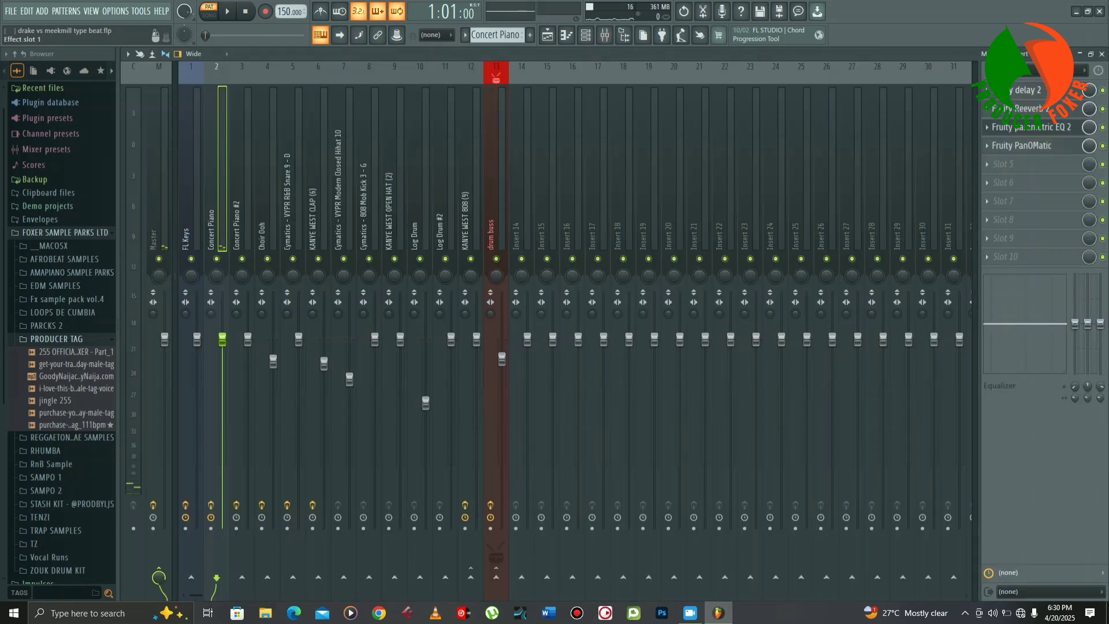
left_click(1029, 127)
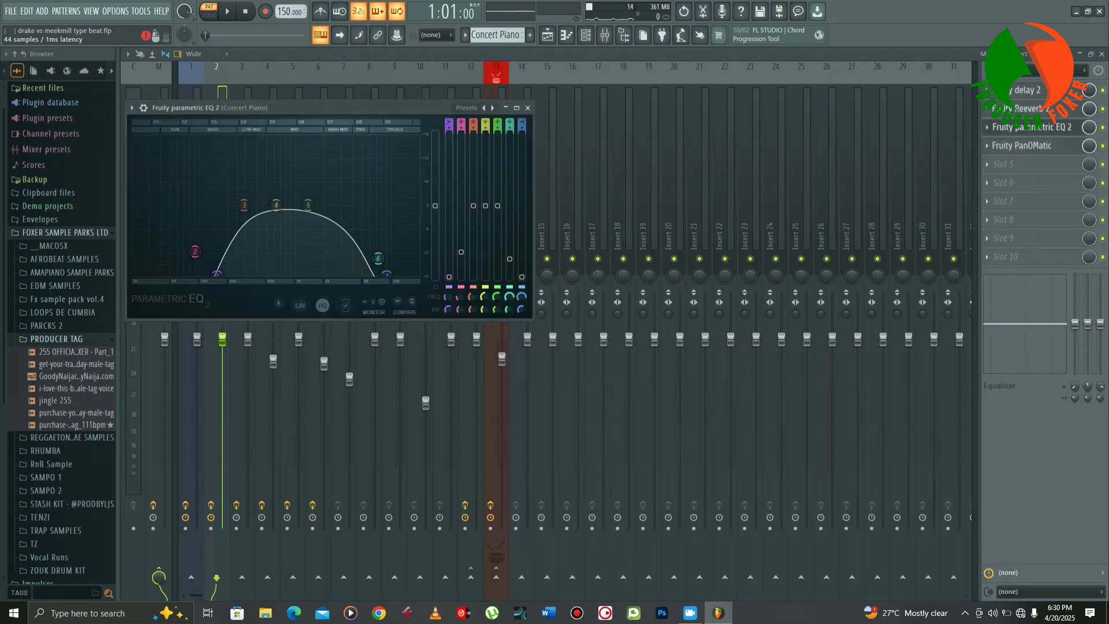
key("space")
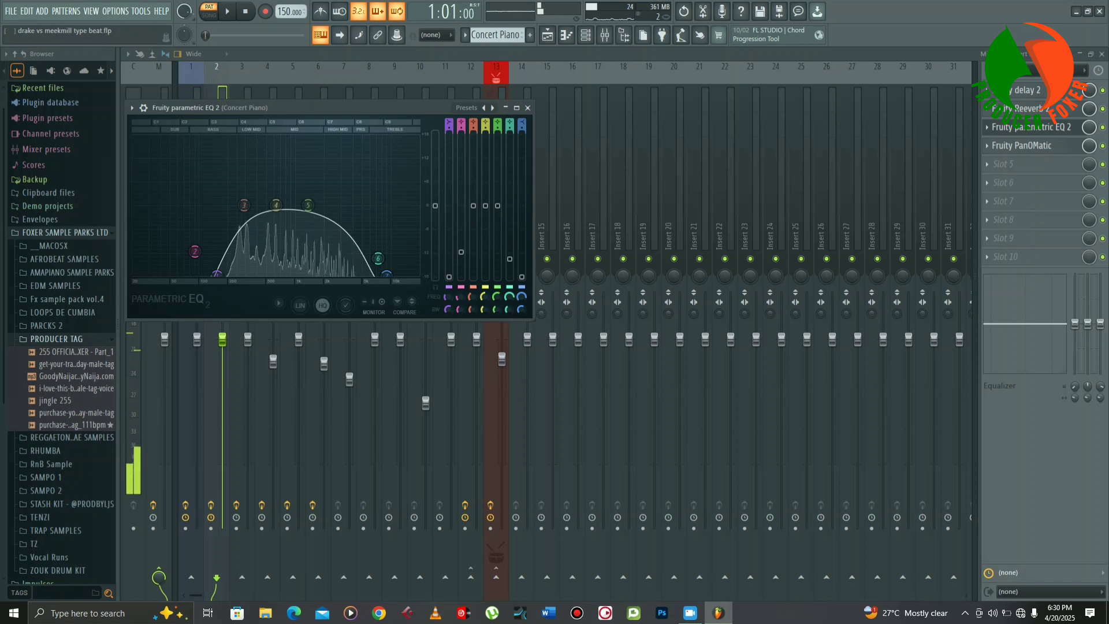
key("space")
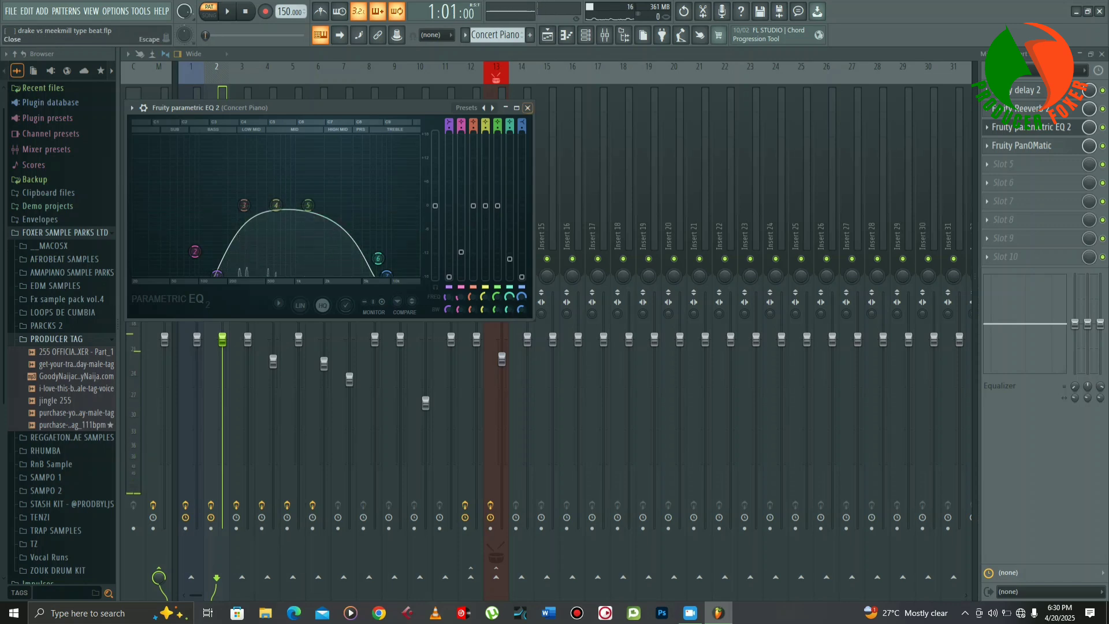
left_click(528, 108)
- Inspect the Fruity PanOMatic effect on the Concert Piano mixer track and listen to the processed pattern
left_click(1022, 146)
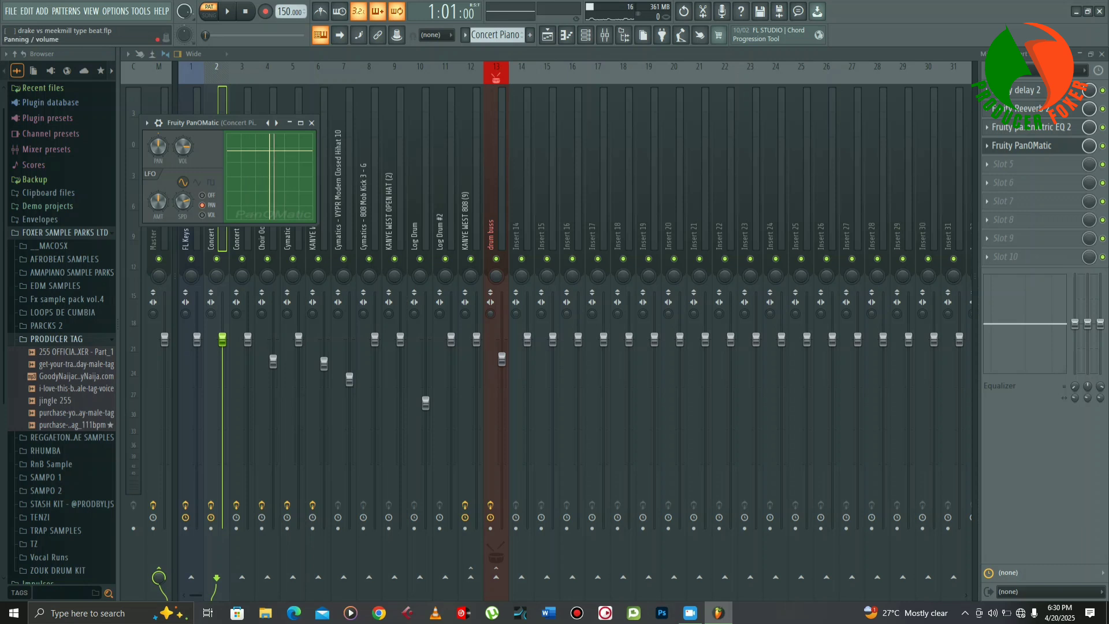
left_click(312, 123)
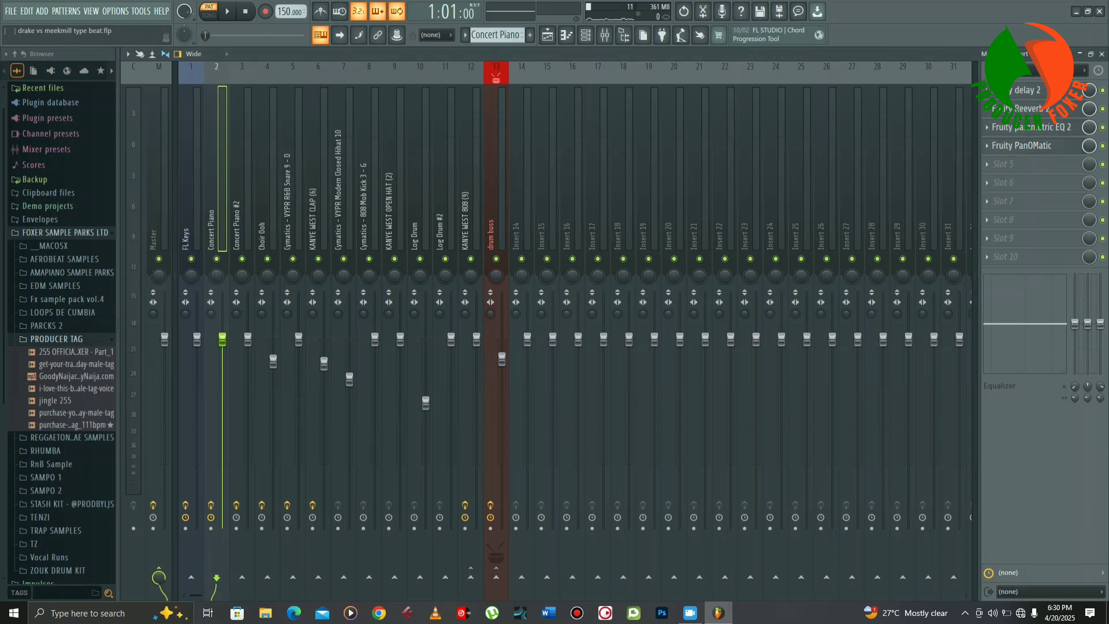
key("space")
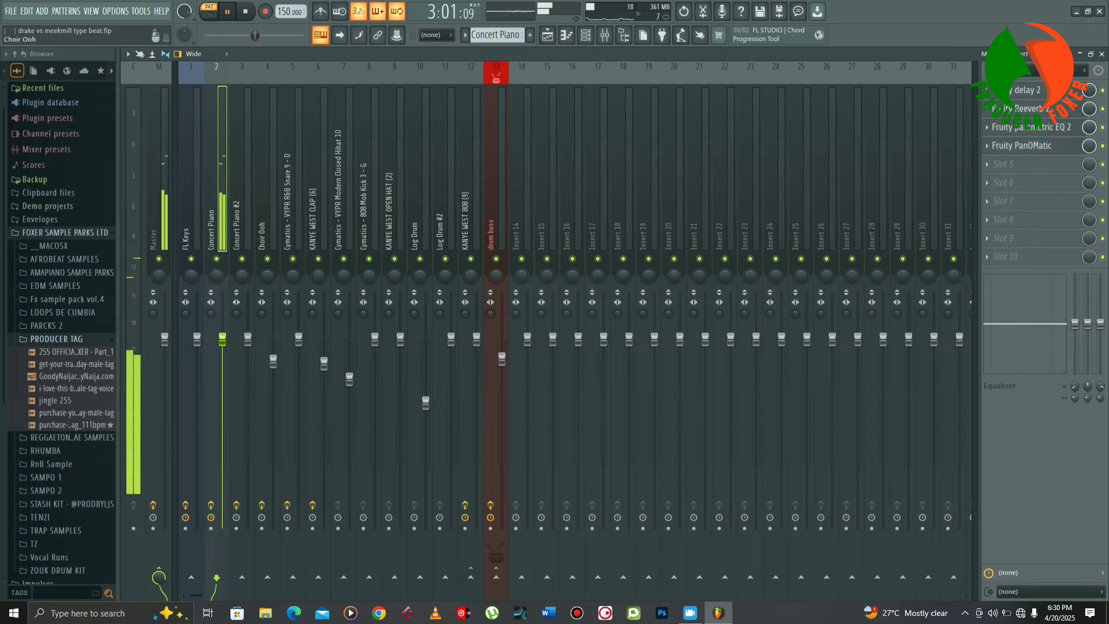
key("space")
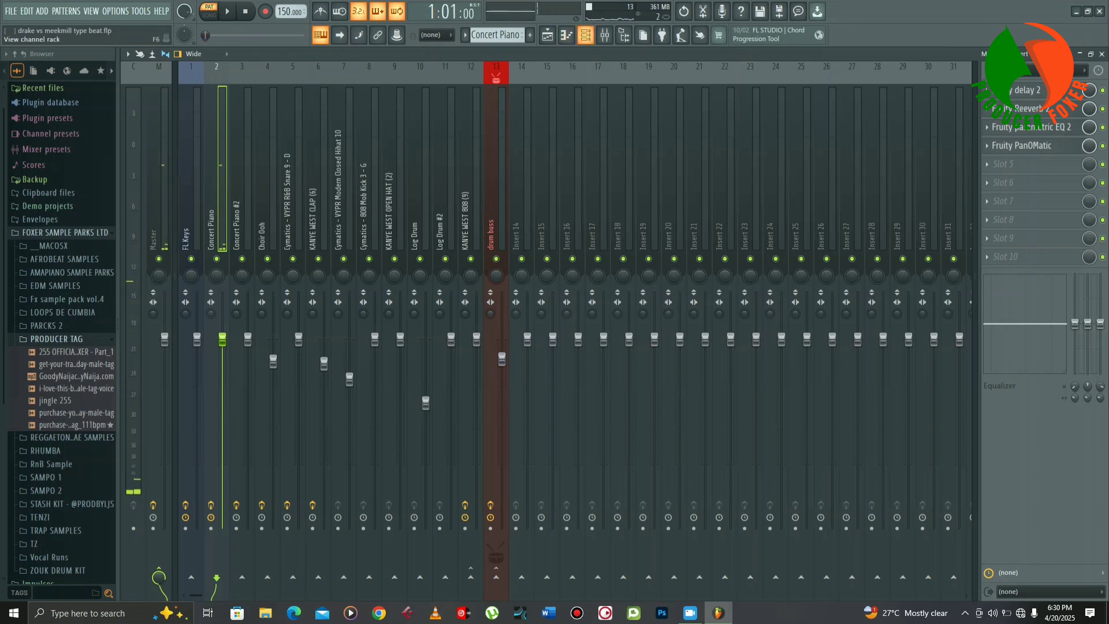
- Check the instrument settings of the Concert Piano channel in the channel rack
left_click(585, 35)
left_click(238, 169)
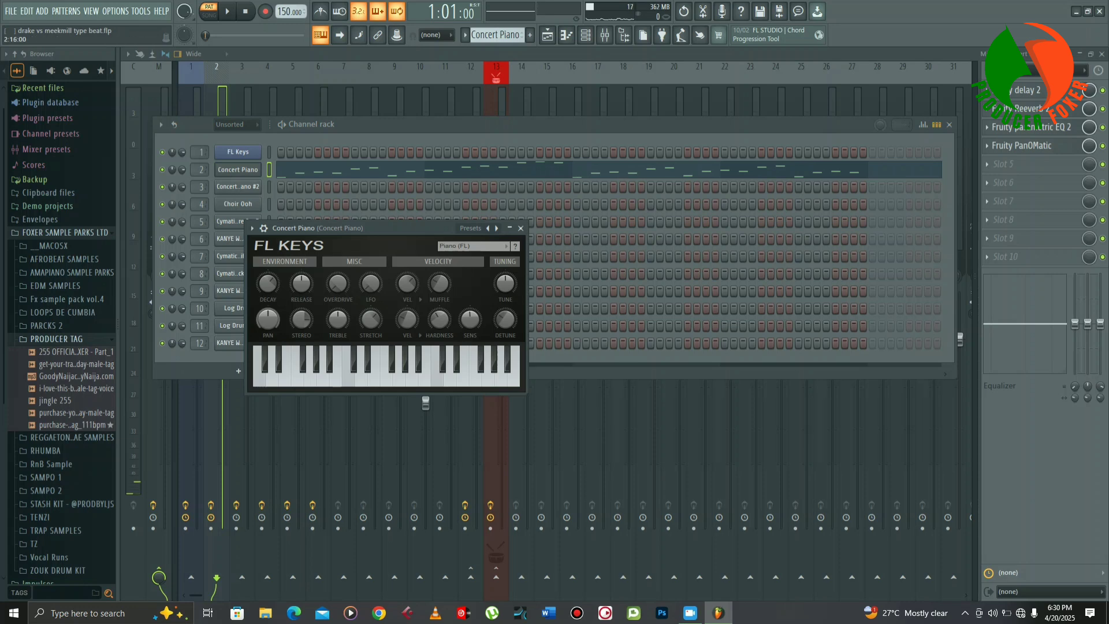
left_click(520, 228)
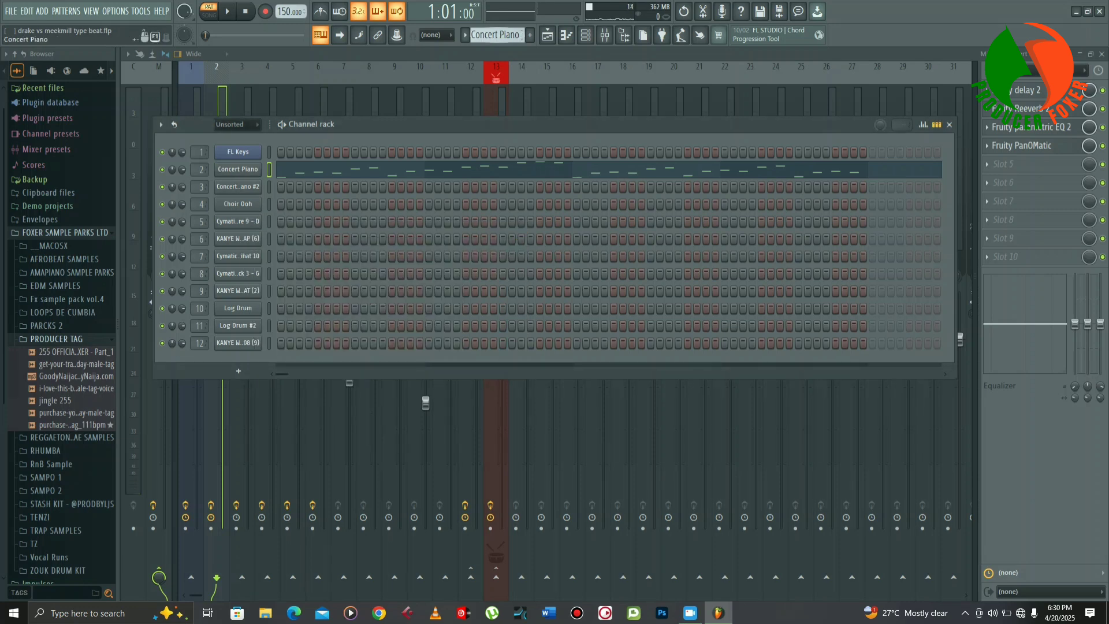
- Switch to the Concert Piano #2 pattern, open its notes in the piano roll and listen to it
scroll(496, 34, "down", 1)
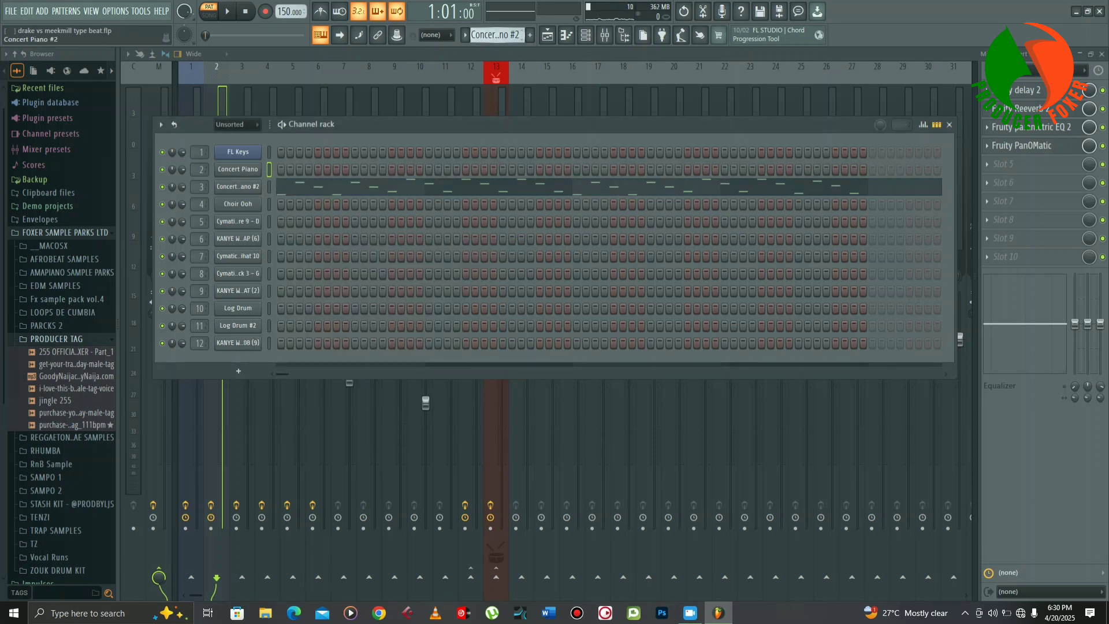
left_click(358, 186)
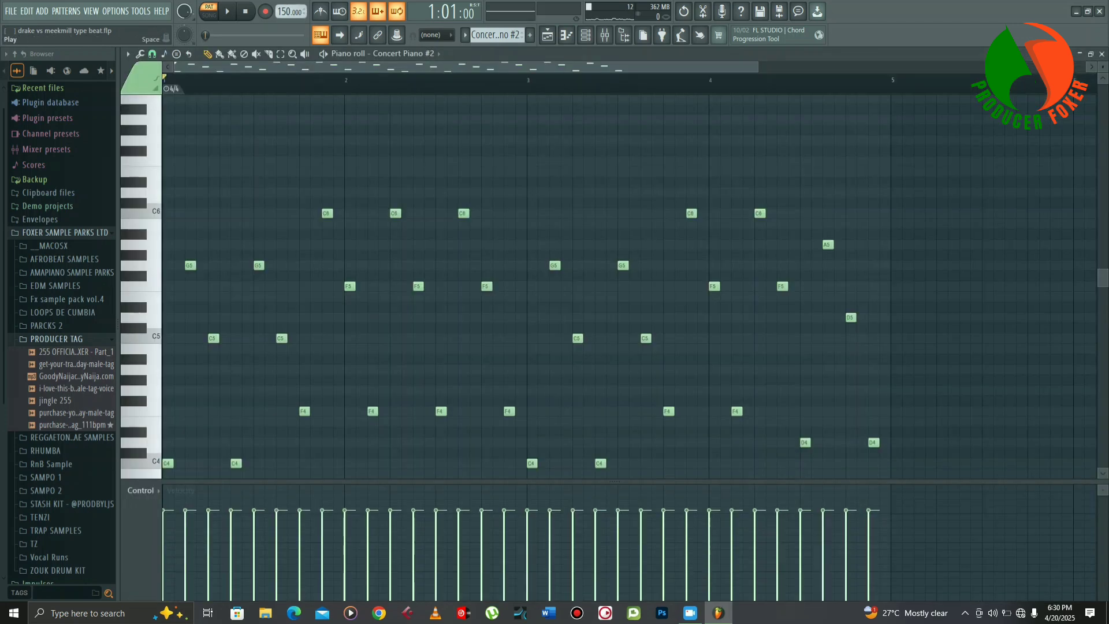
key("space")
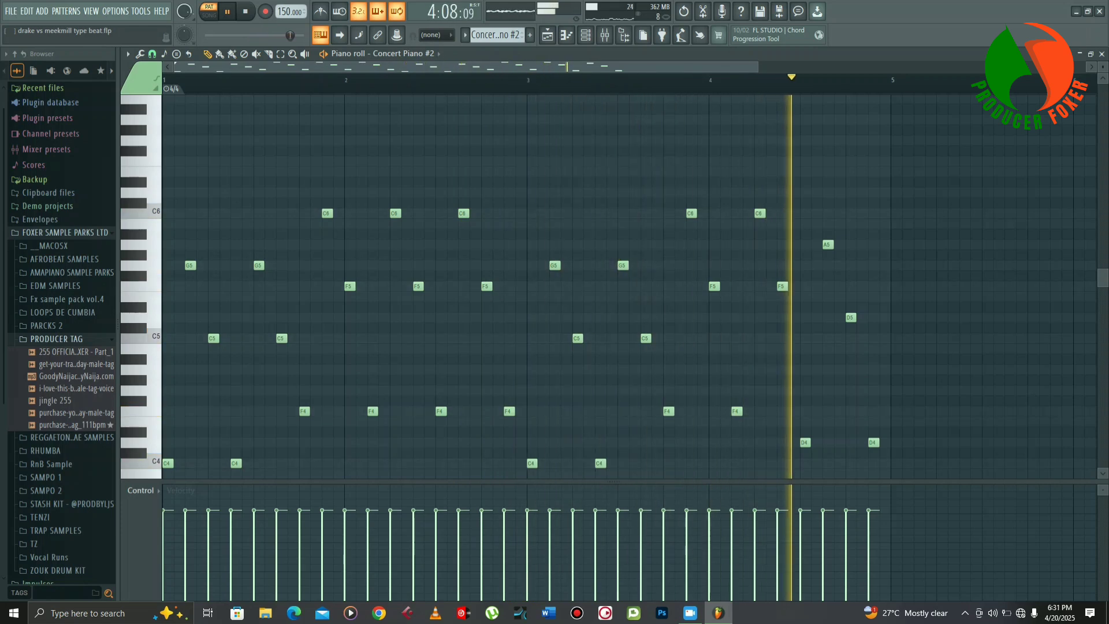
key("space")
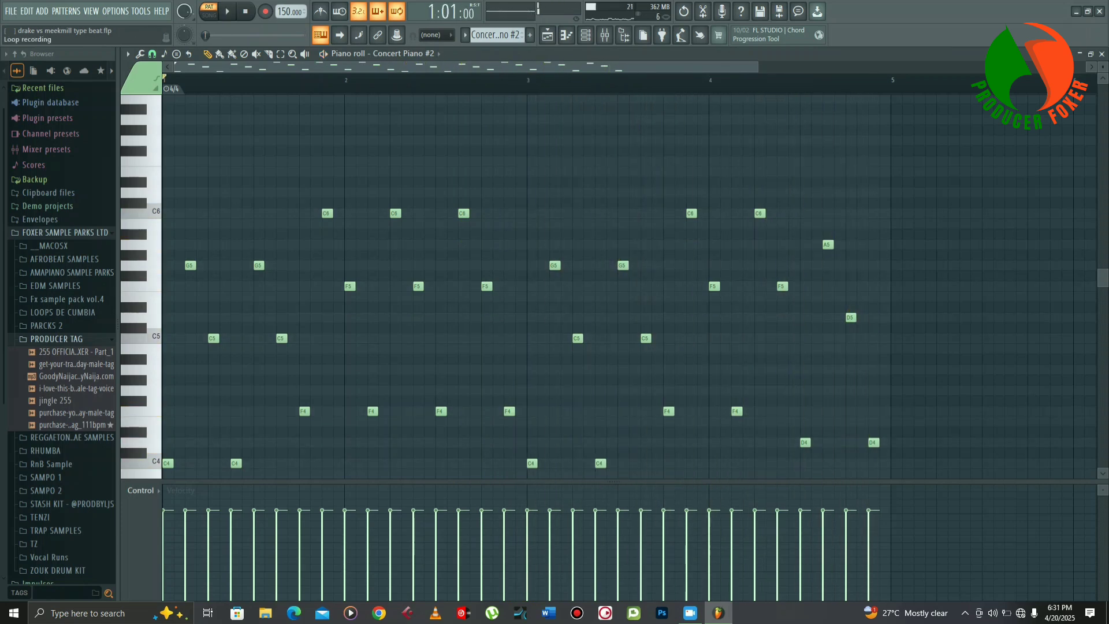
- Inspect Fruity PanOMatic and Fruity parametric EQ 2 on the Concert Piano #2 mixer track, playing the pattern through the EQ
key("F9")
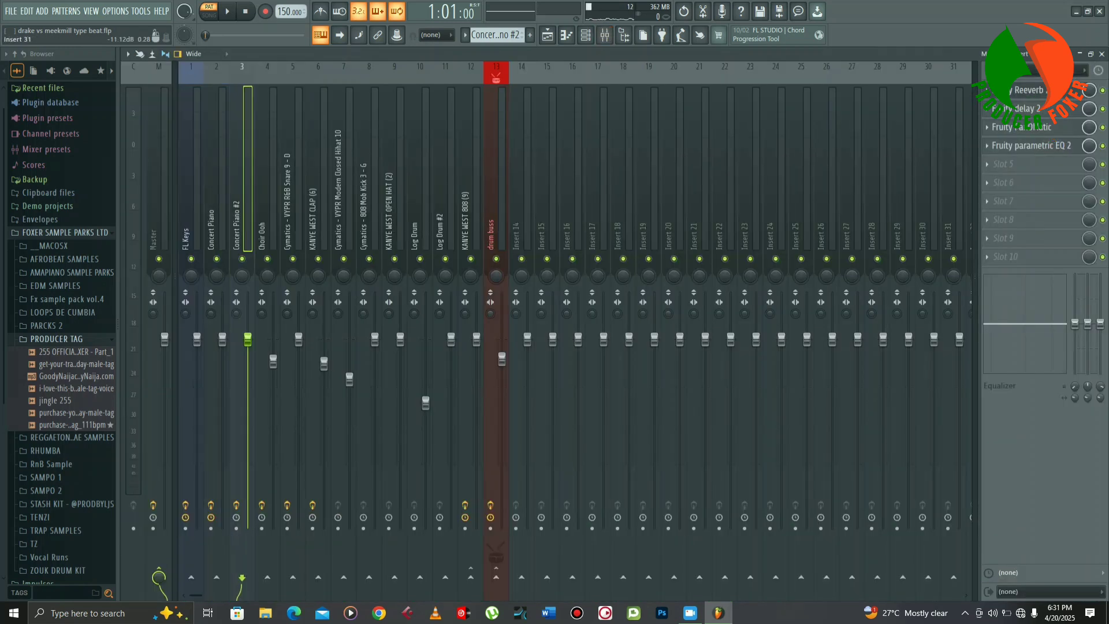
left_click(1016, 128)
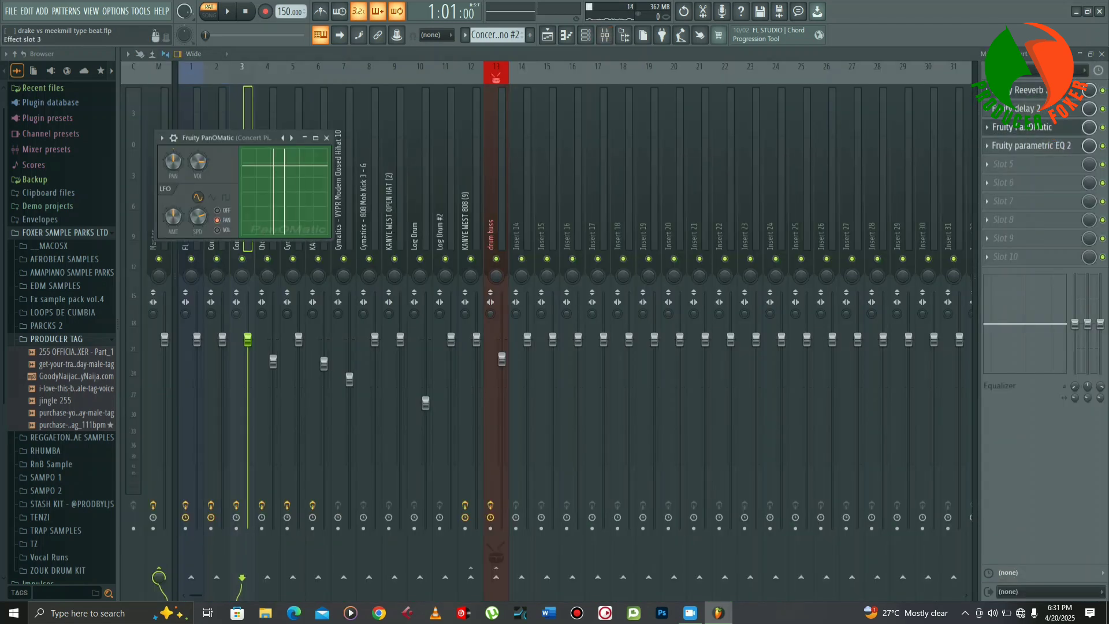
left_click(1016, 145)
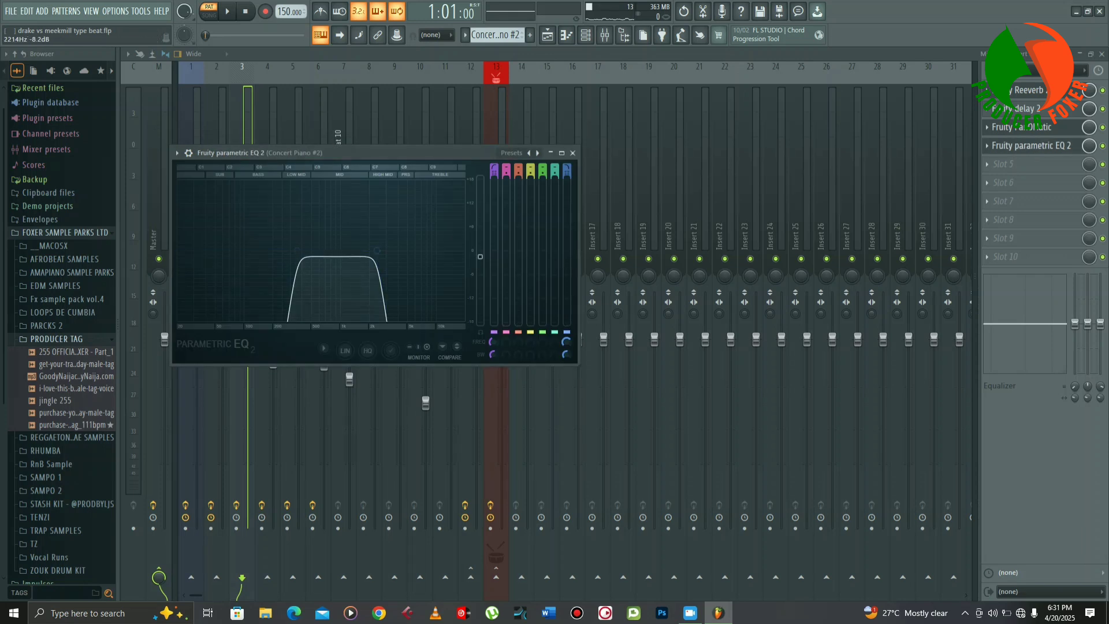
key("space")
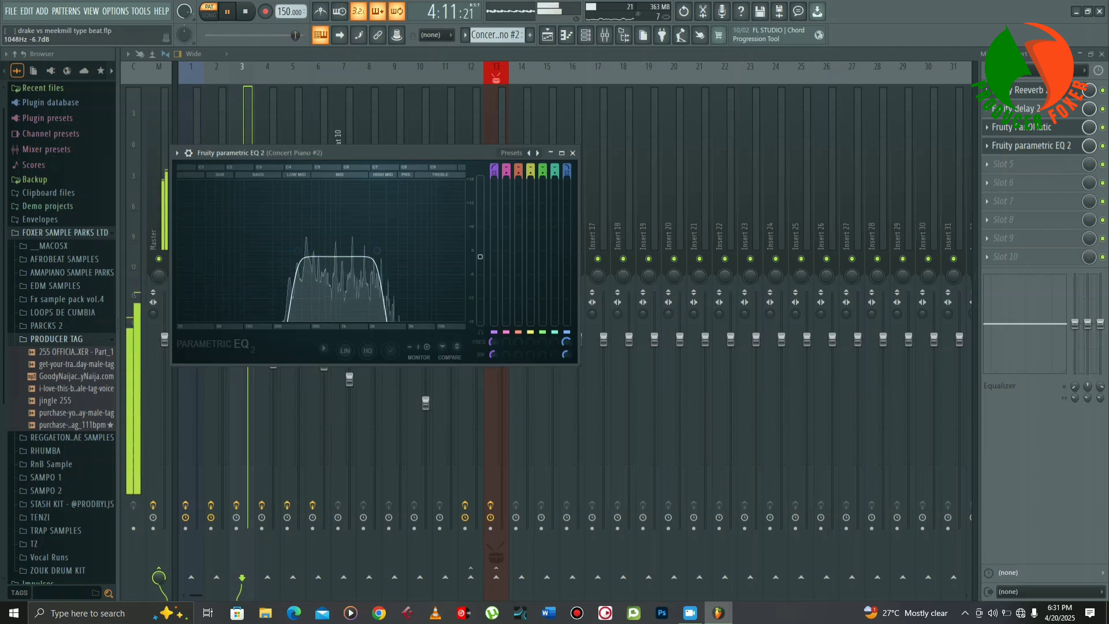
key("Escape")
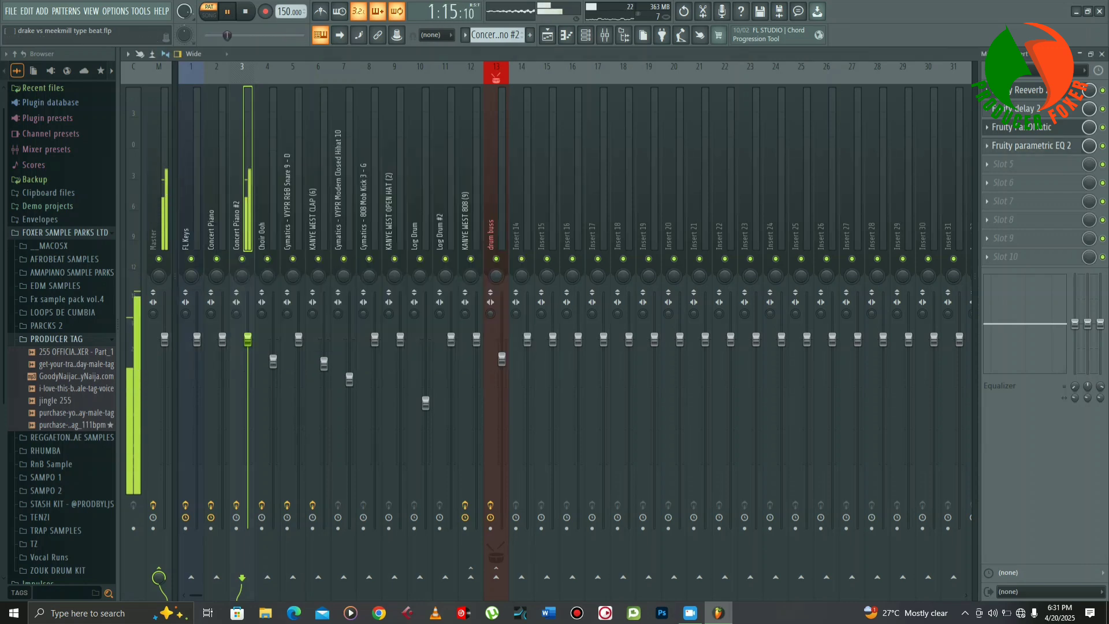
key("space")
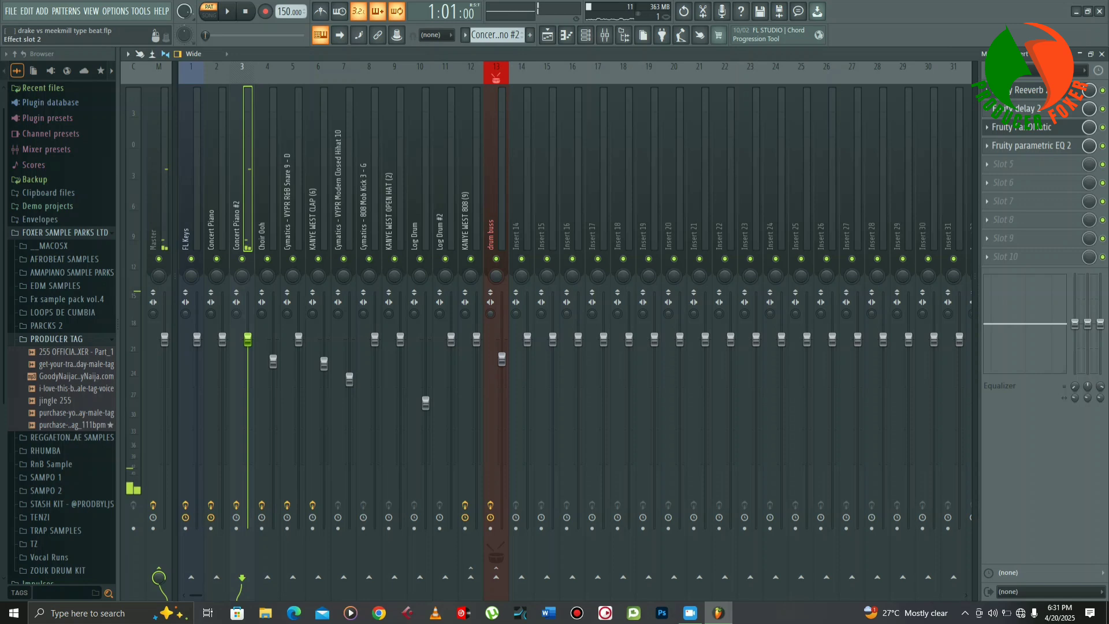
- Inspect the Fruity delay 2 effect on the Concert Piano #2 mixer track and close the mixer
left_click(1028, 108)
left_click(1028, 109)
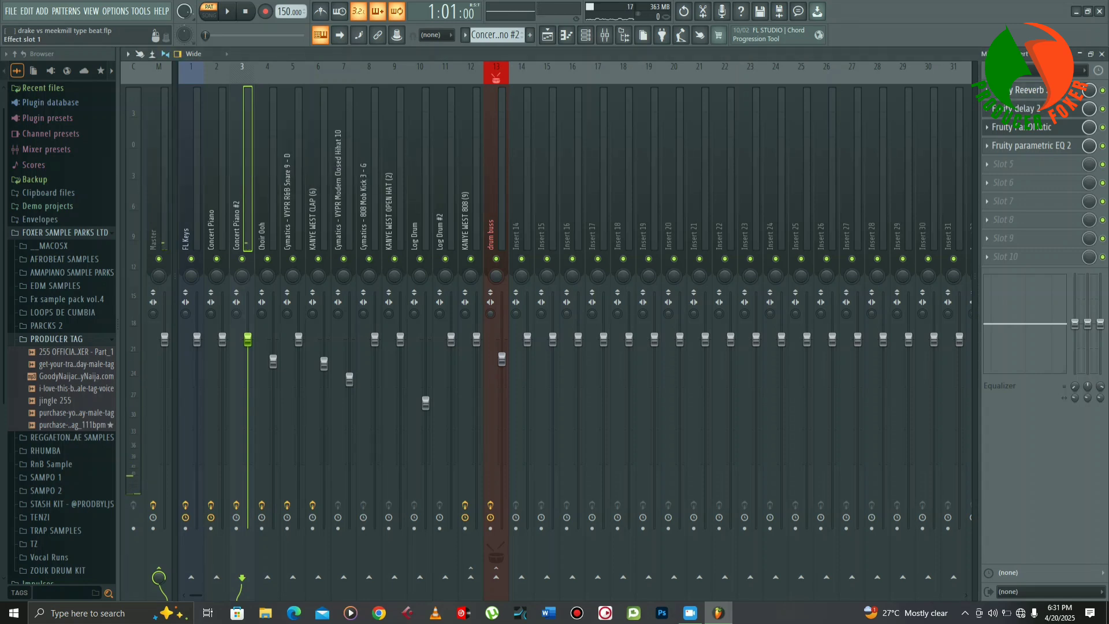
left_click(1102, 54)
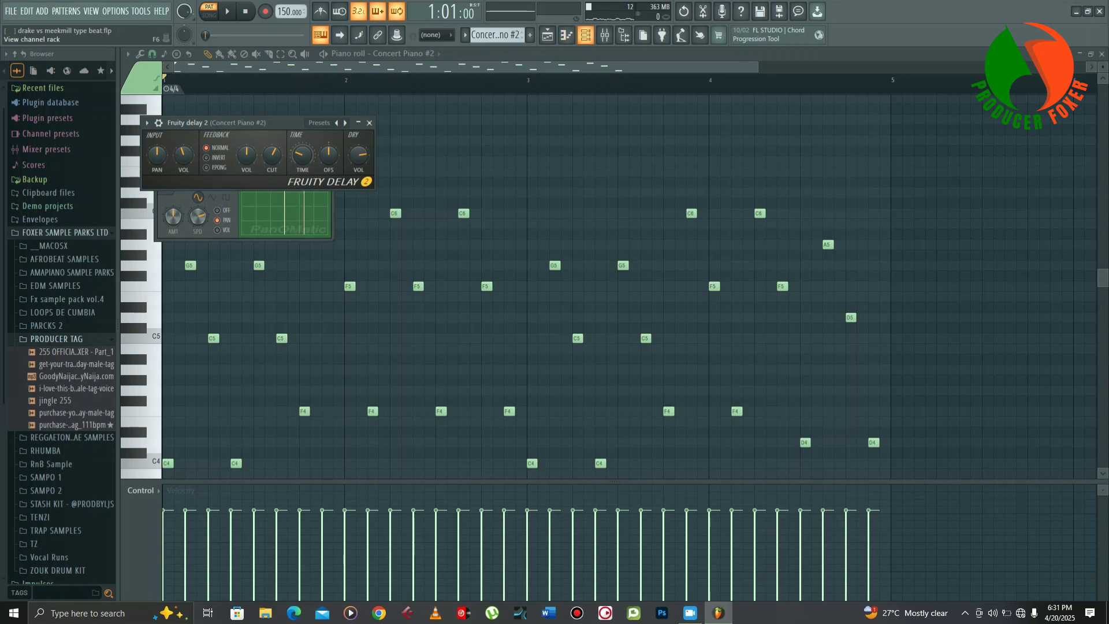
- Switch to the Choir Ooh pattern and check the DirectWave instrument settings of its channel
left_click(585, 34)
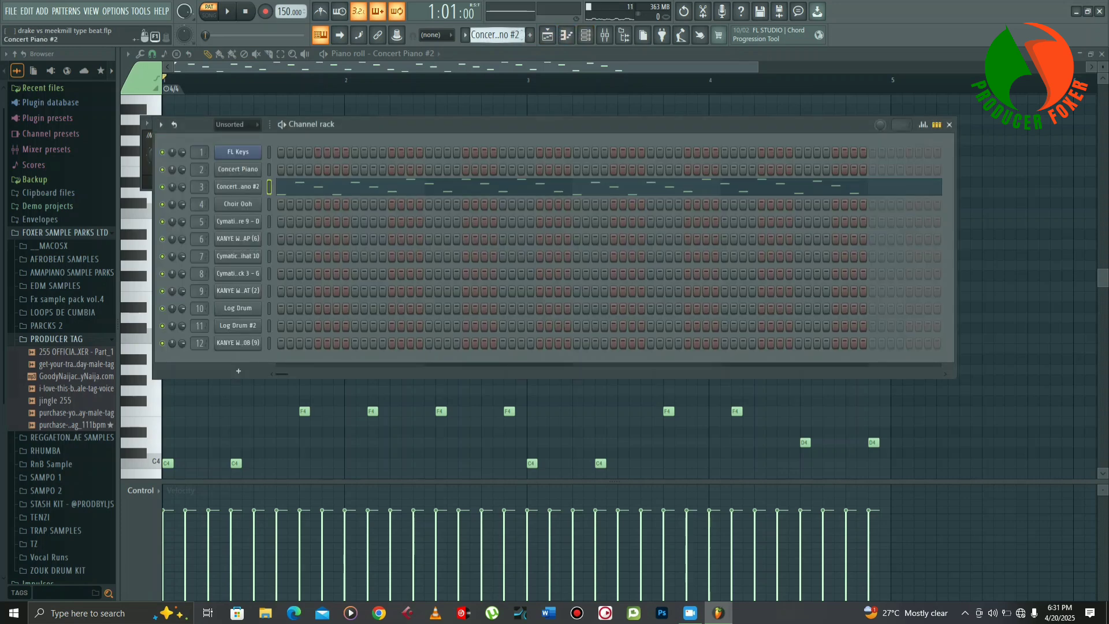
scroll(497, 35, "down", 1)
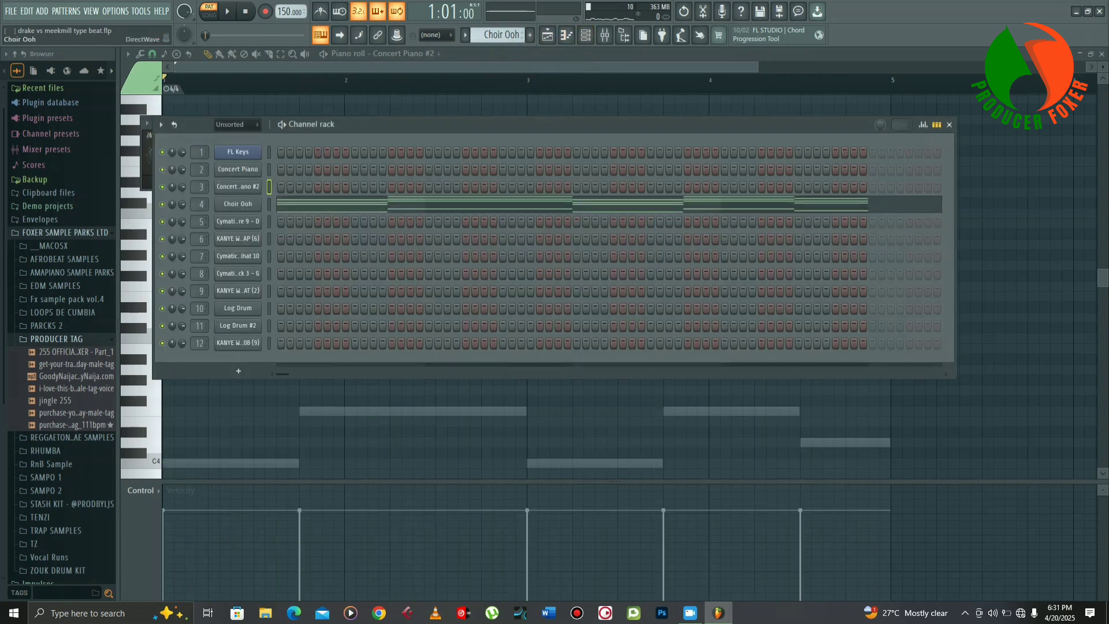
left_click(237, 203)
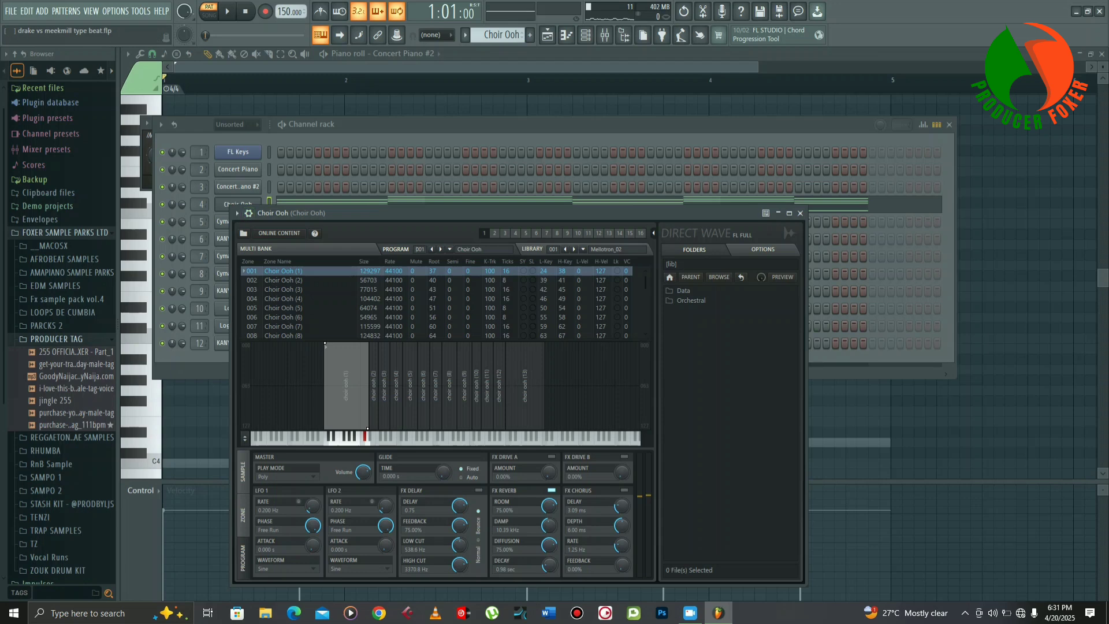
left_click(800, 213)
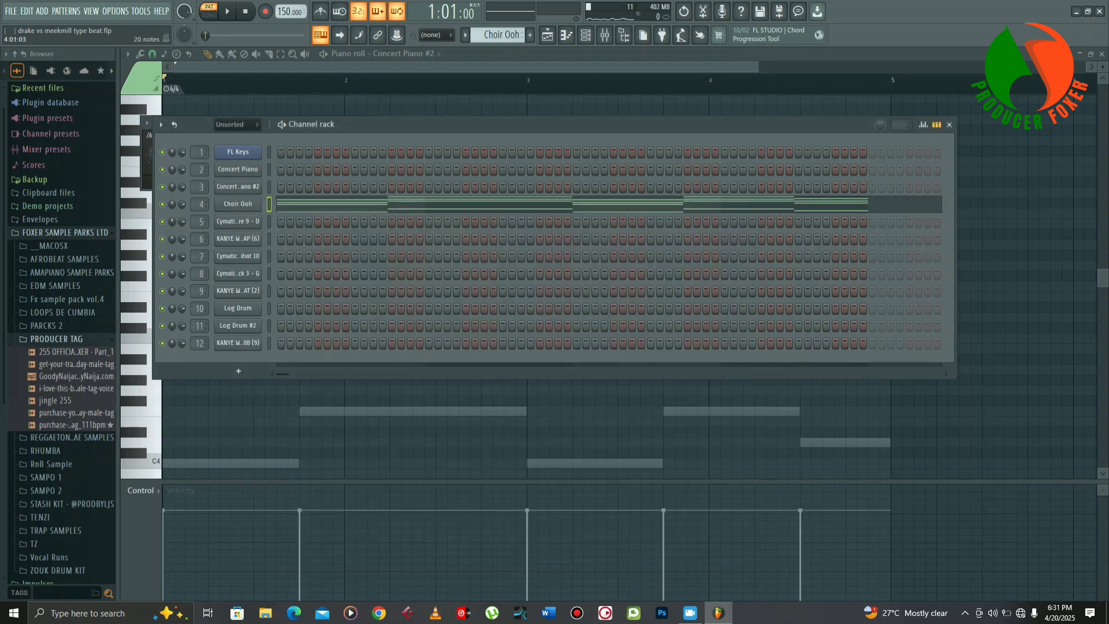
- Examine the Choir Ooh chord notes in the piano roll and listen to the pattern
left_click(722, 204)
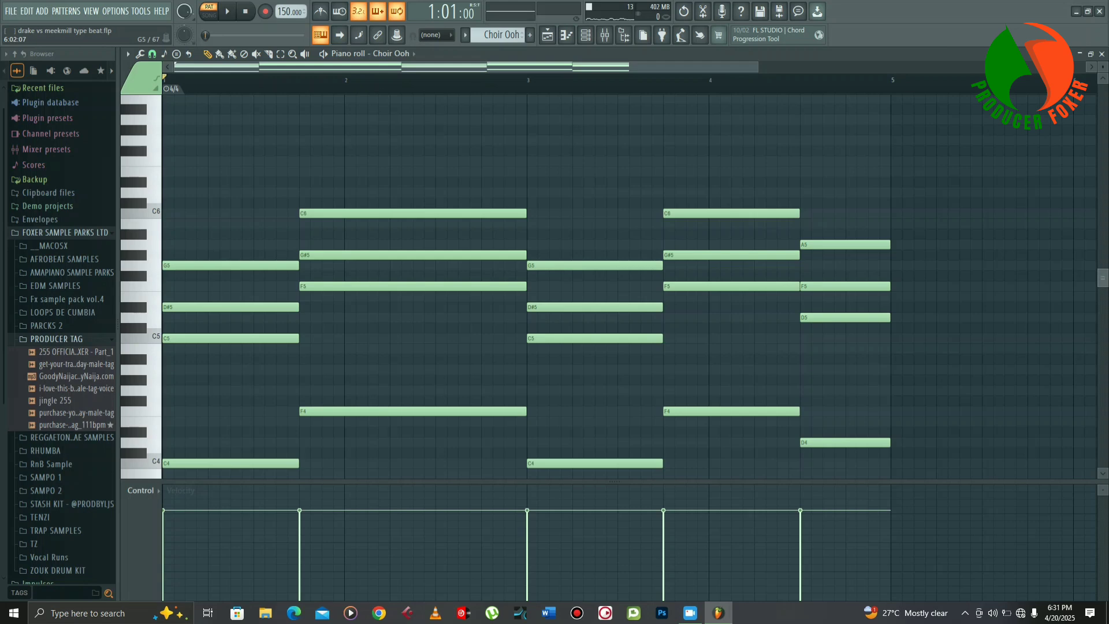
scroll(613, 202, "down", 3)
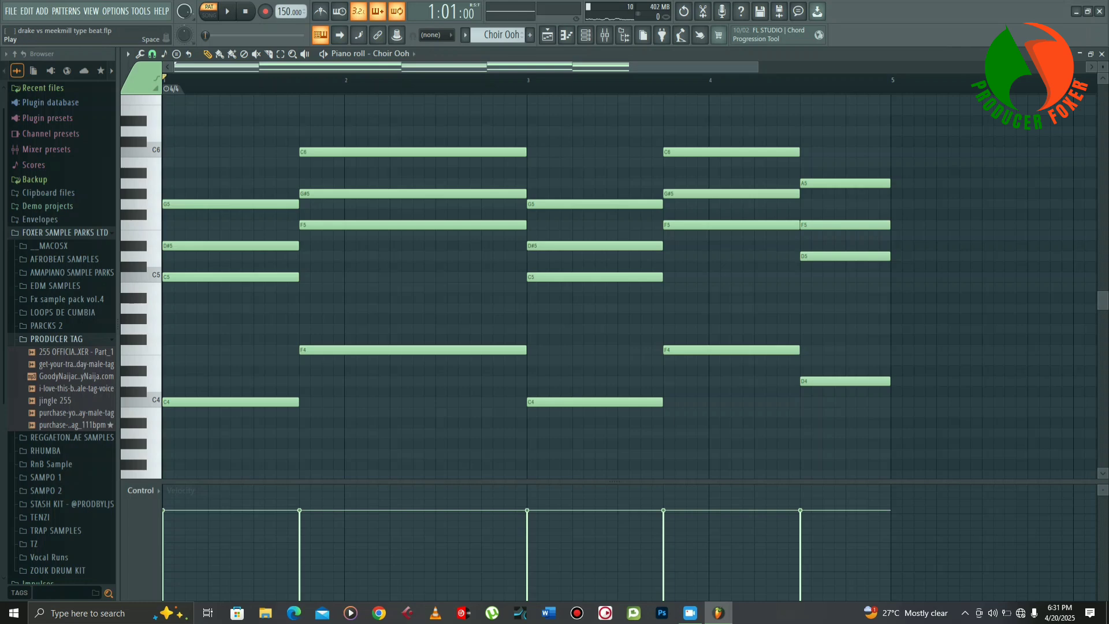
key("space")
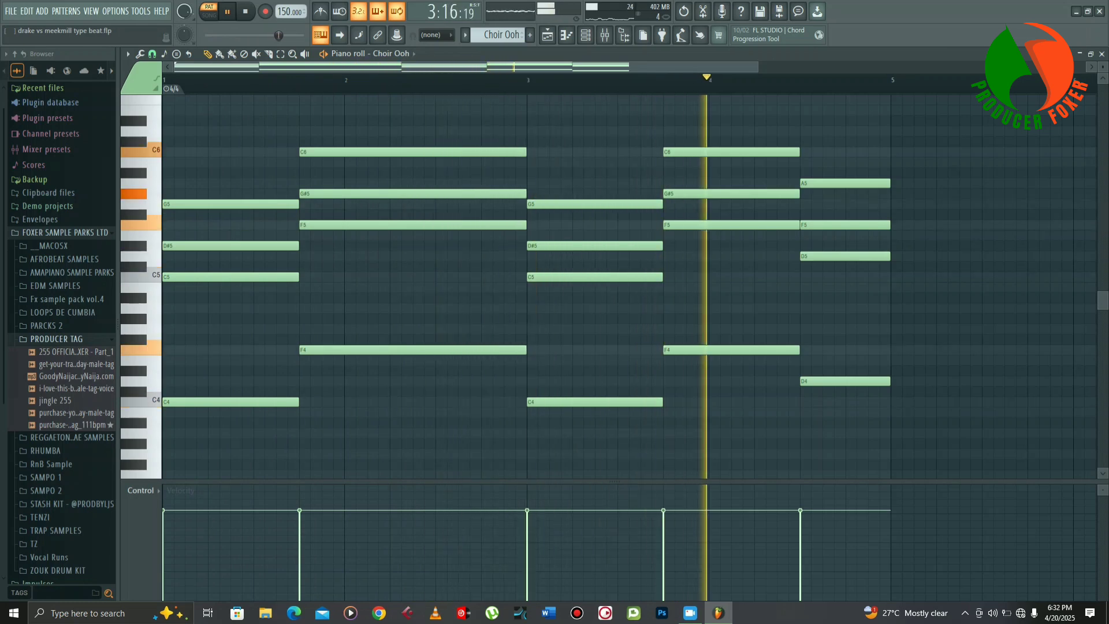
key("space")
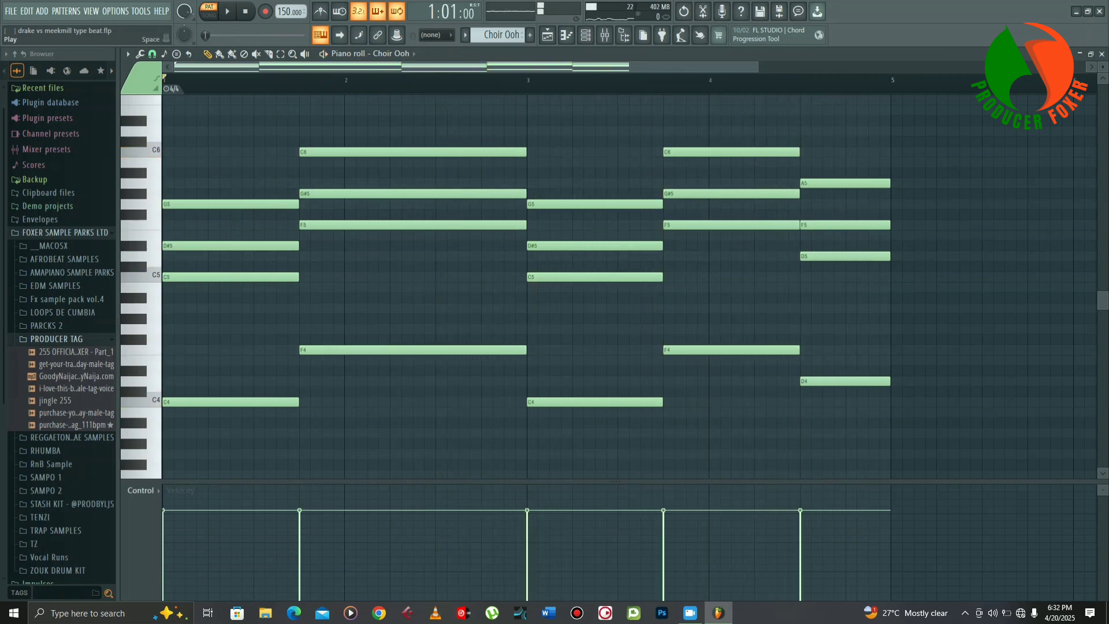
- Inspect Fruity parametric EQ 2 and Fruity Reeverb on the Choir Ooh mixer track while the pattern plays
key("F9")
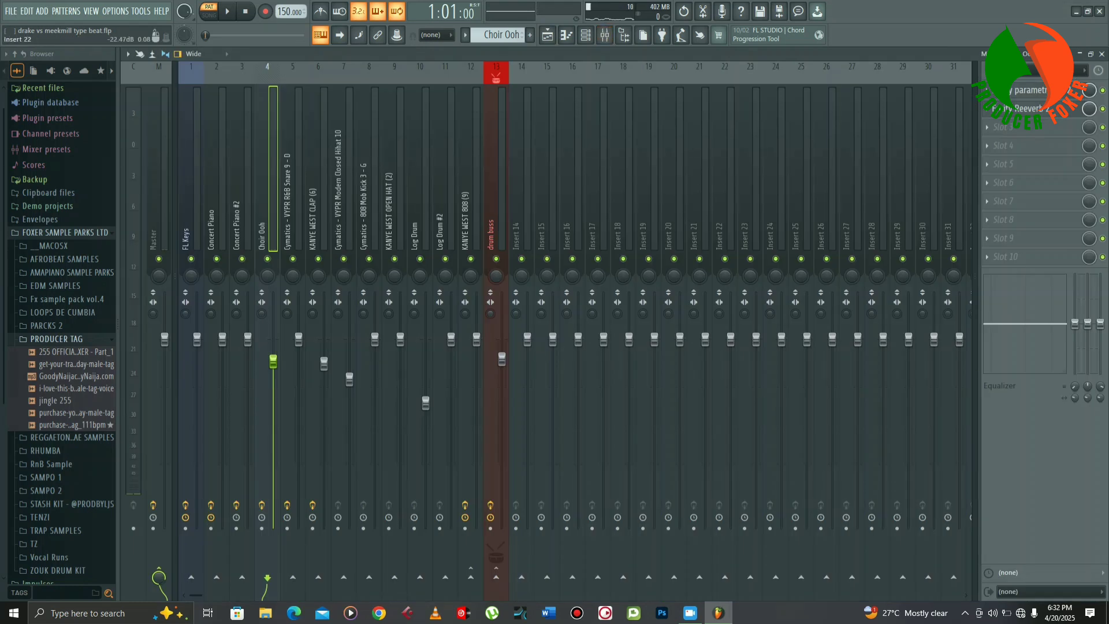
left_click(1022, 91)
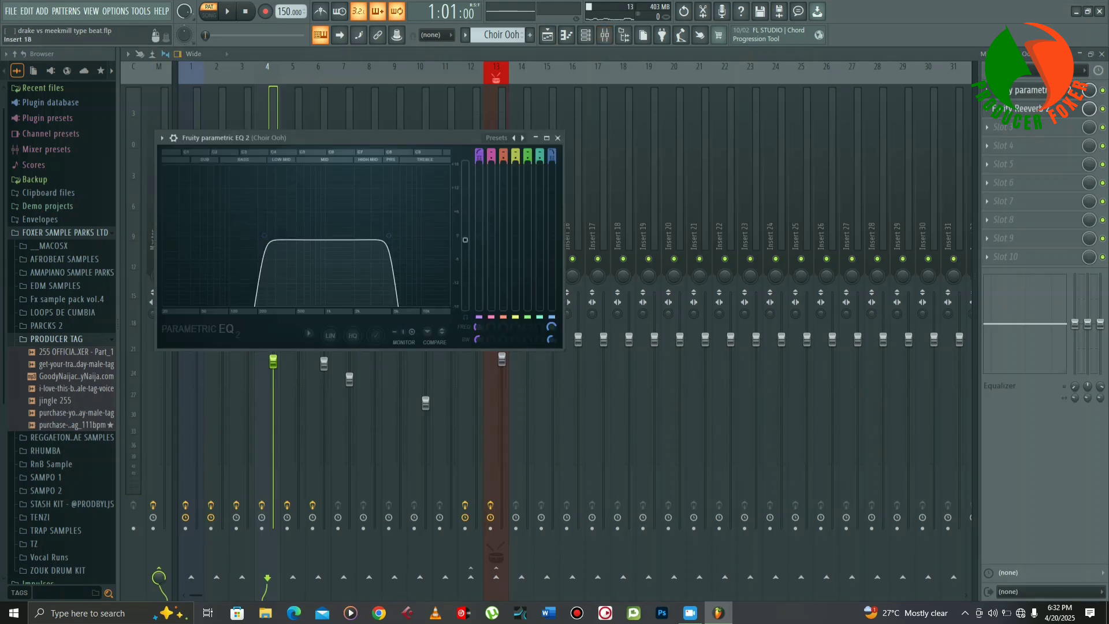
key("space")
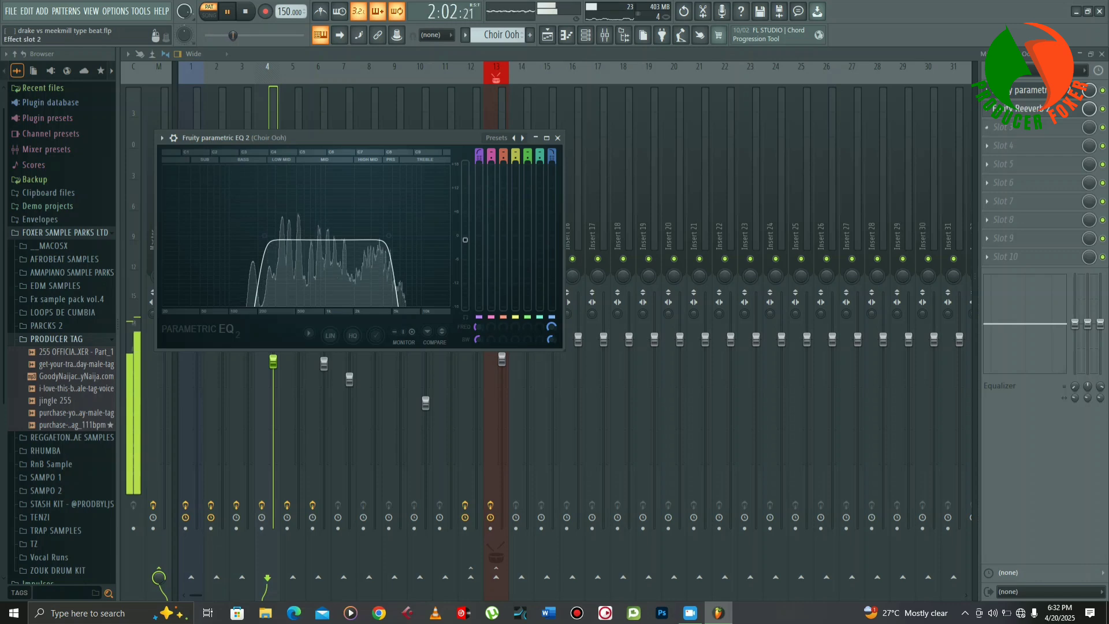
left_click(1022, 108)
left_click(473, 153)
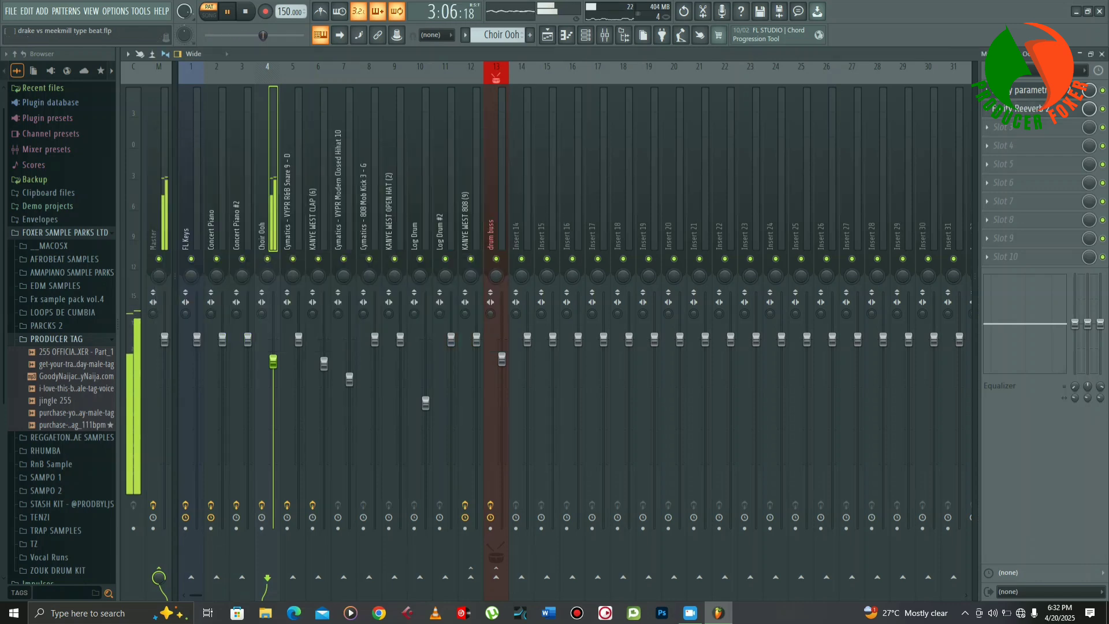
key("space")
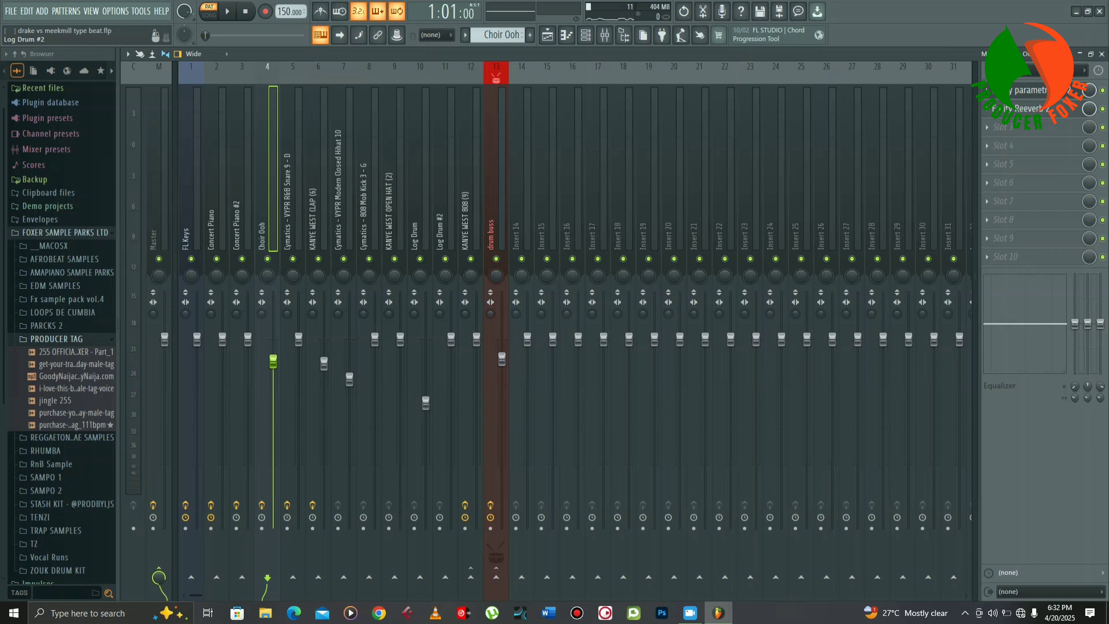
- Switch to the Log Drum pattern and check the DX10 FM synth settings of its channel
key("F6")
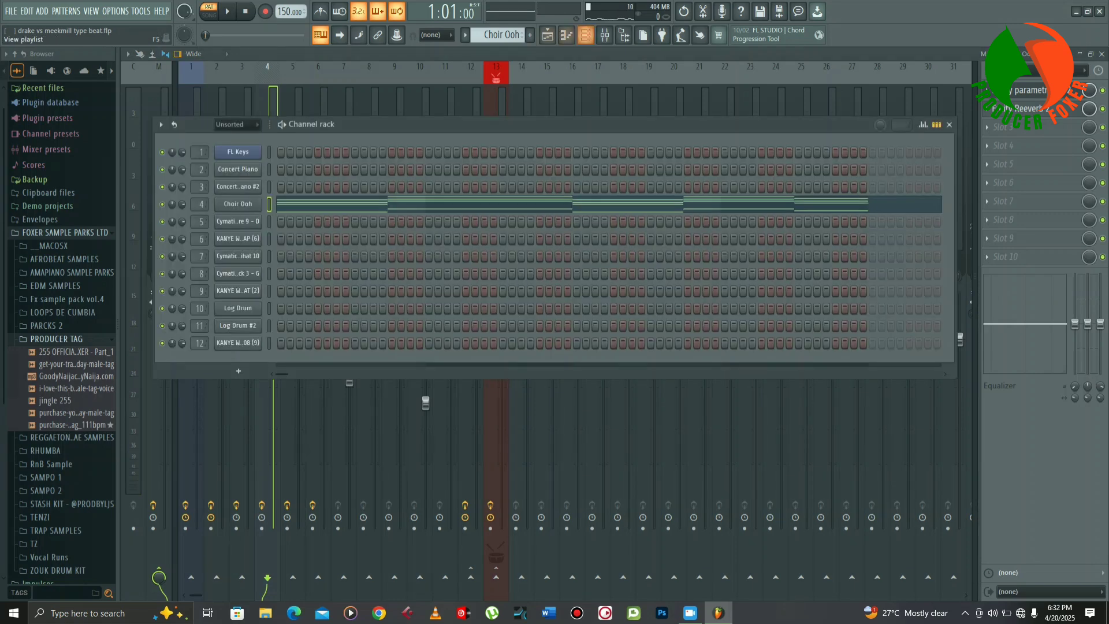
key("Down")
key("Down")
key("Down")
key("Down")
key("Down")
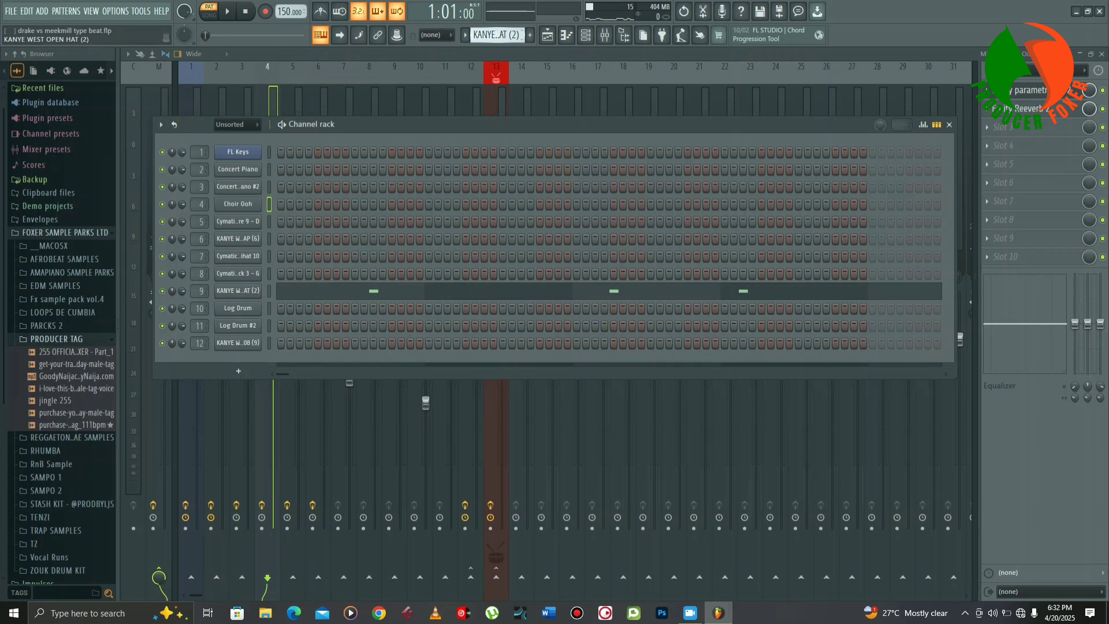
key("Down")
key("Down")
key("Up")
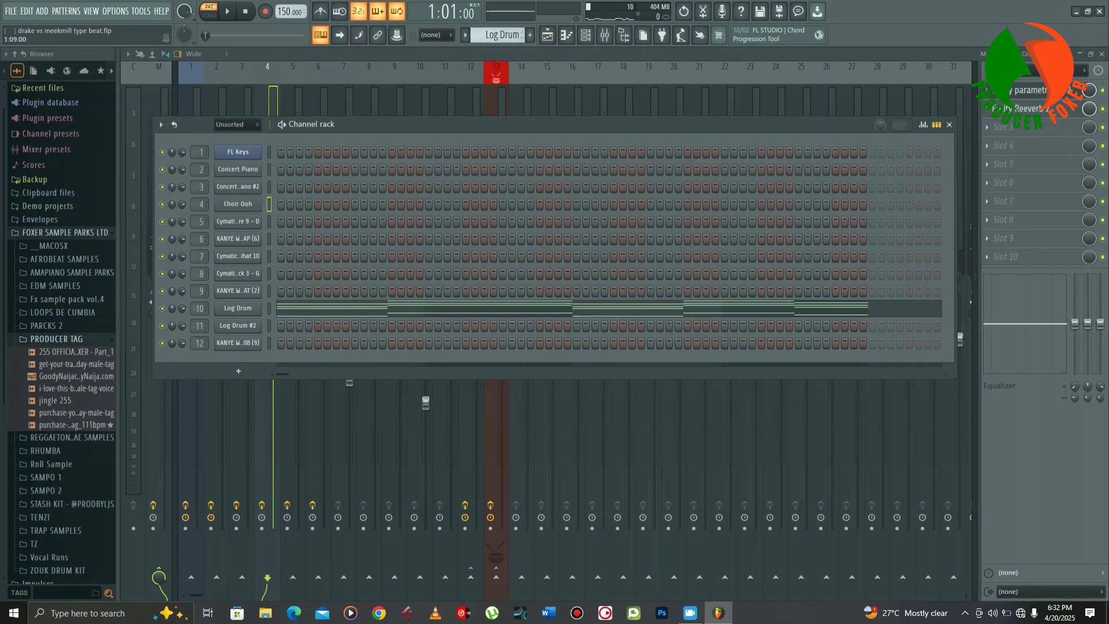
key("Return")
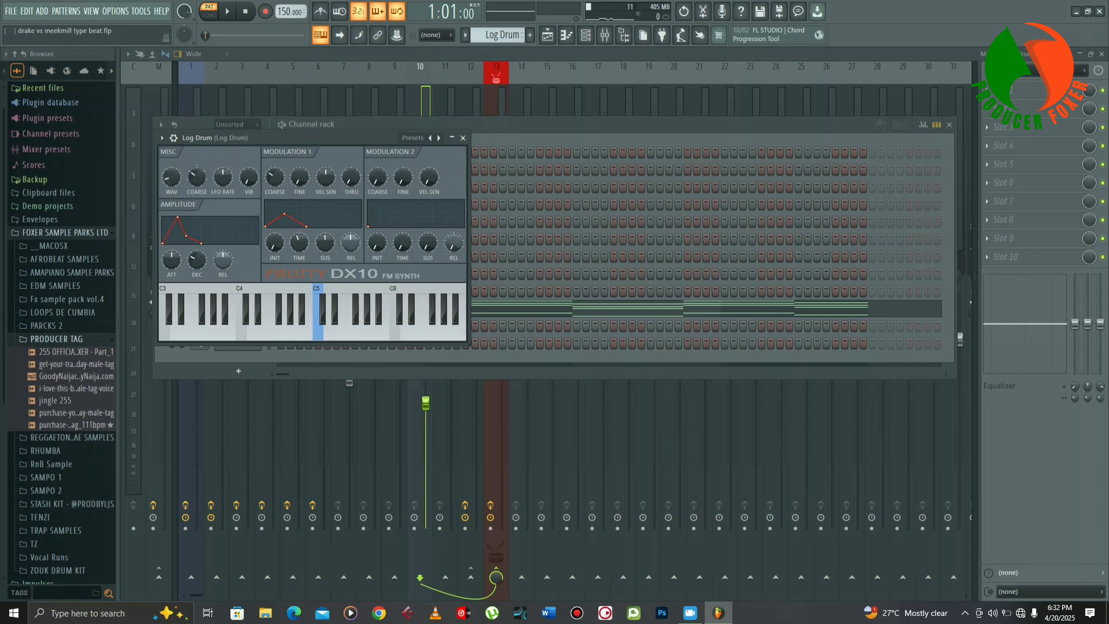
left_click(463, 137)
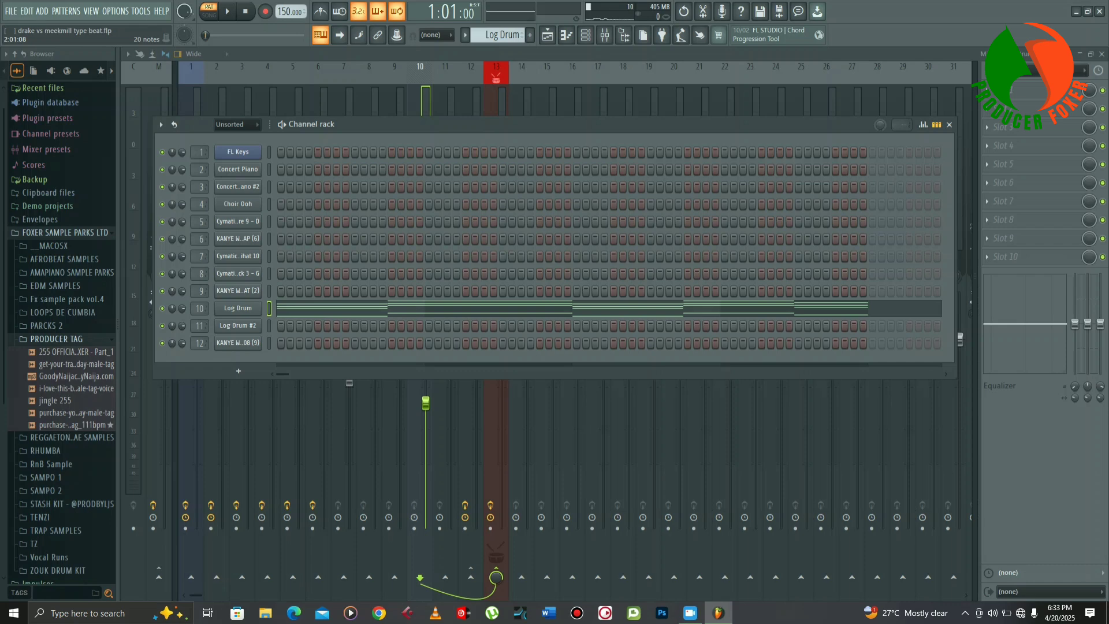
- Examine the Log Drum notes in the piano roll and listen to the pattern
left_click(428, 308)
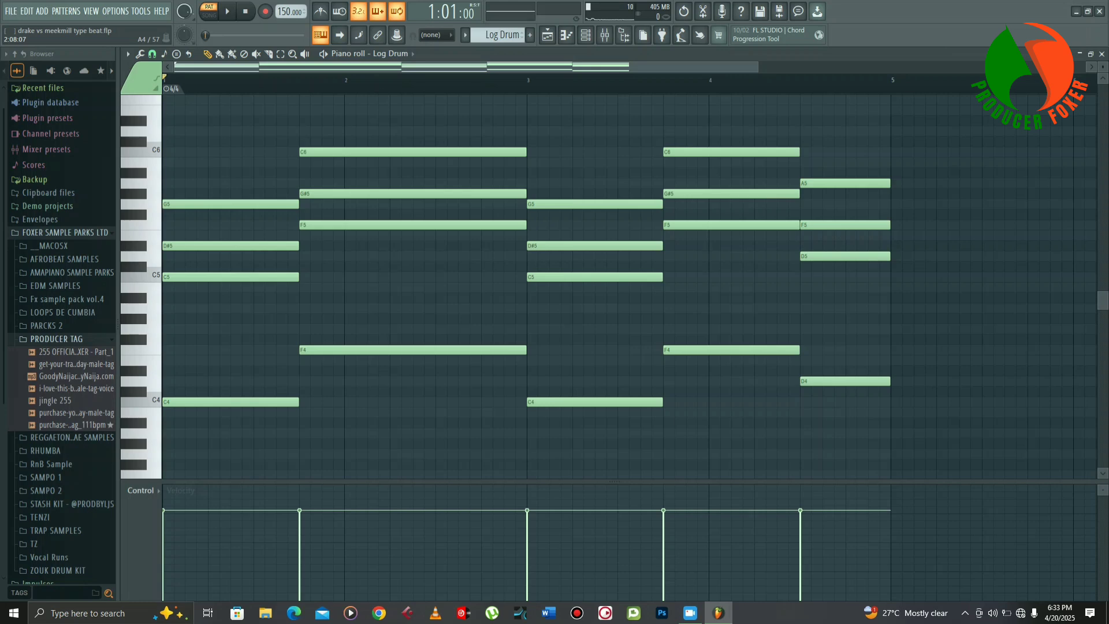
key("space")
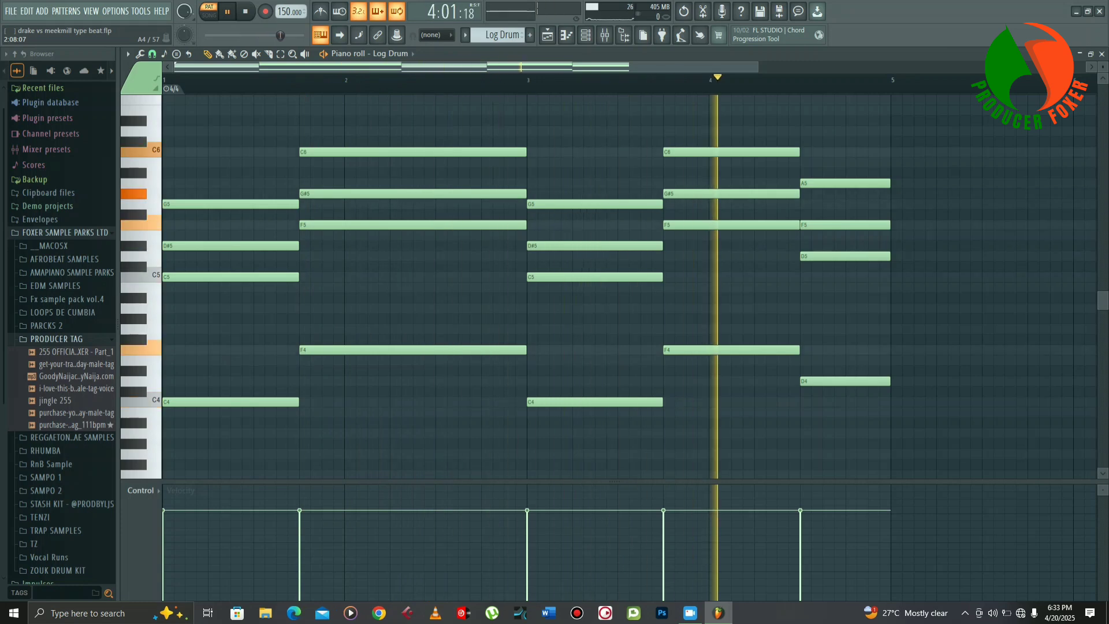
key("space")
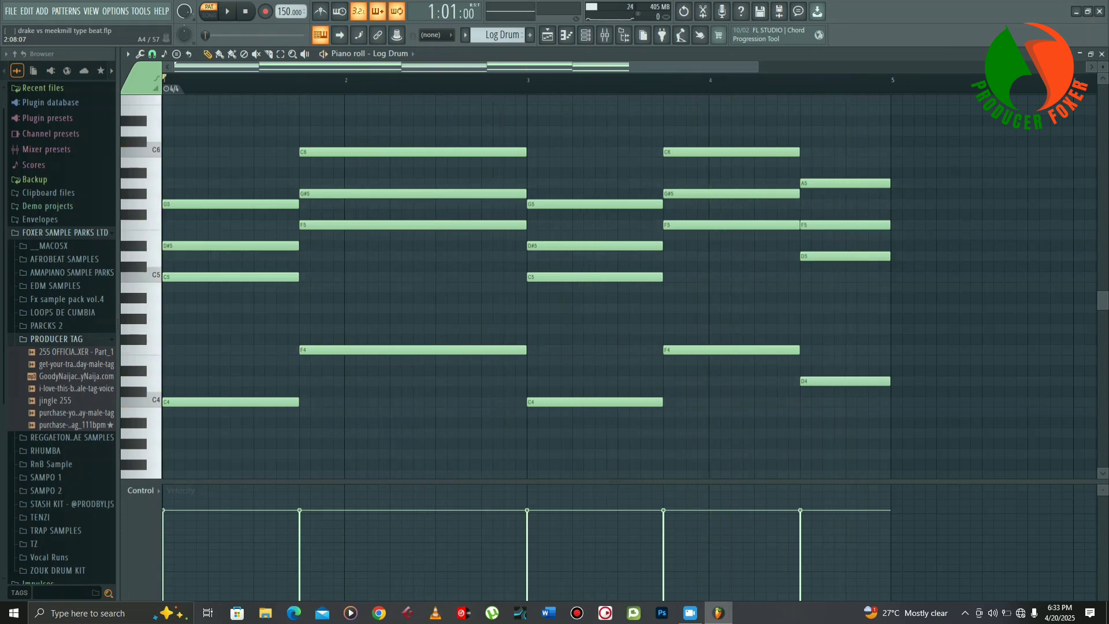
- Check the Log Drum track's level and routing in the mixer, then return to the channel rack
left_click(585, 35)
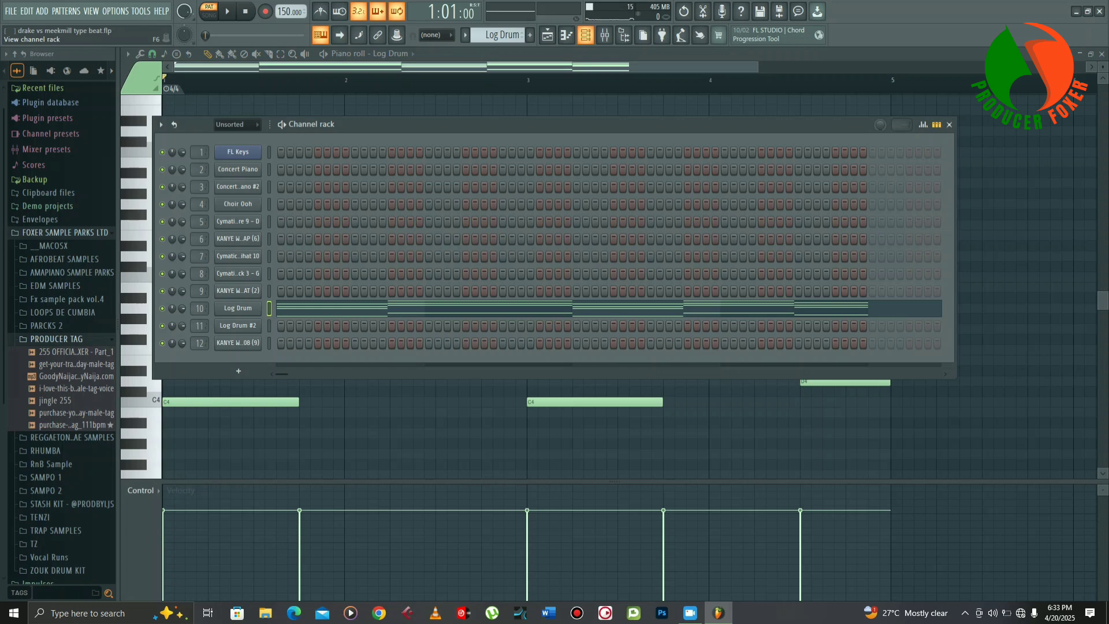
left_click(605, 35)
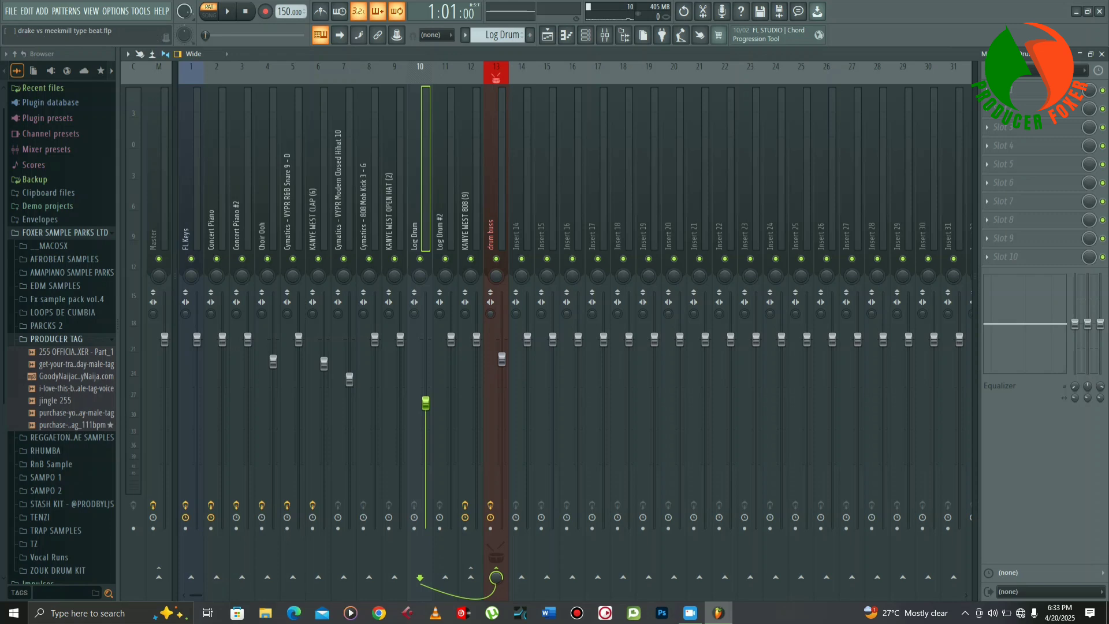
left_click(1102, 54)
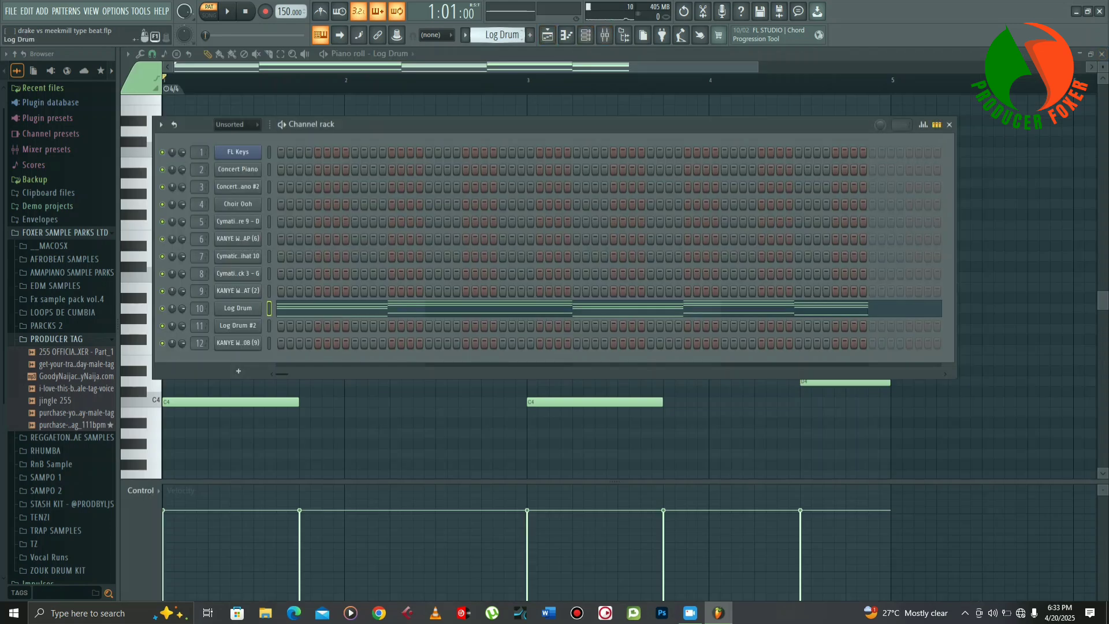
- Switch to the Log Drum #2 pattern, examine its notes in the piano roll and listen to it
scroll(498, 36, "up", 1)
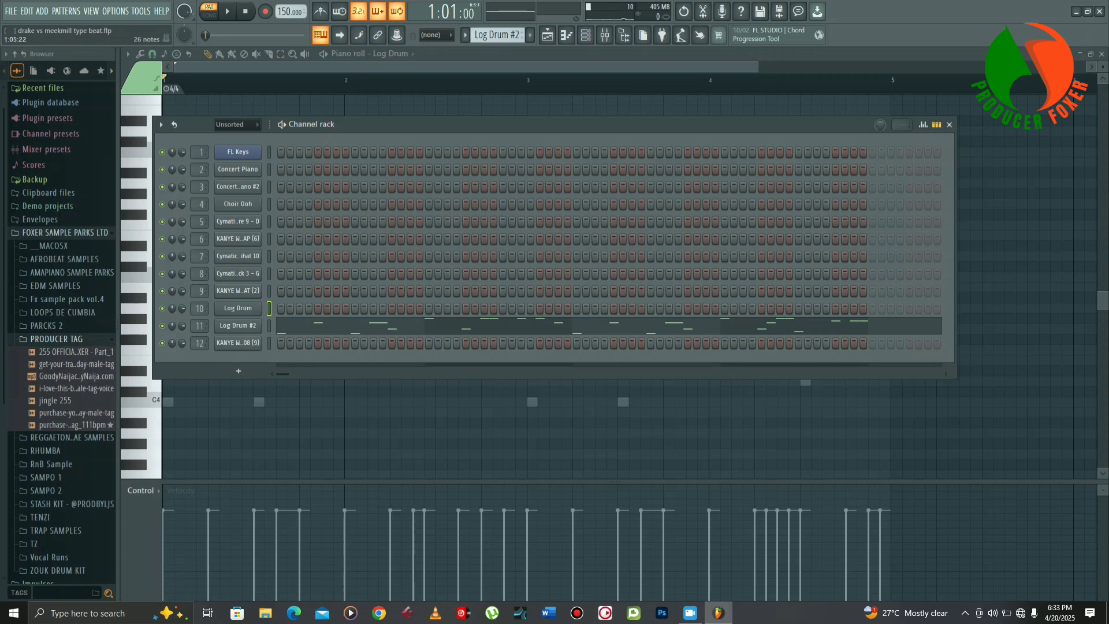
left_click(338, 327)
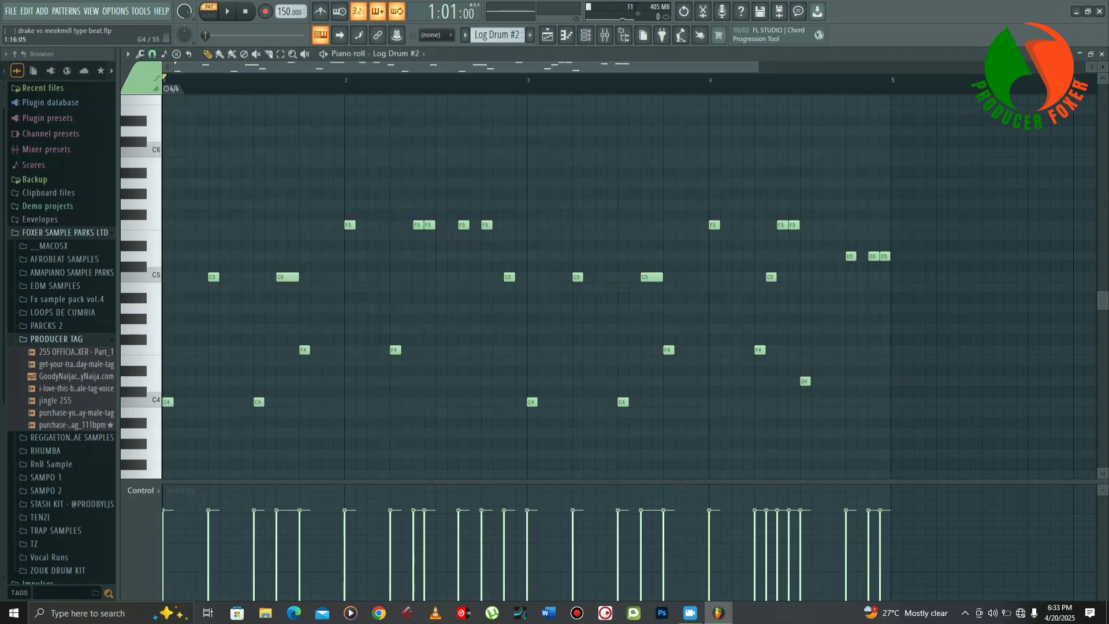
scroll(612, 277, "down", 3)
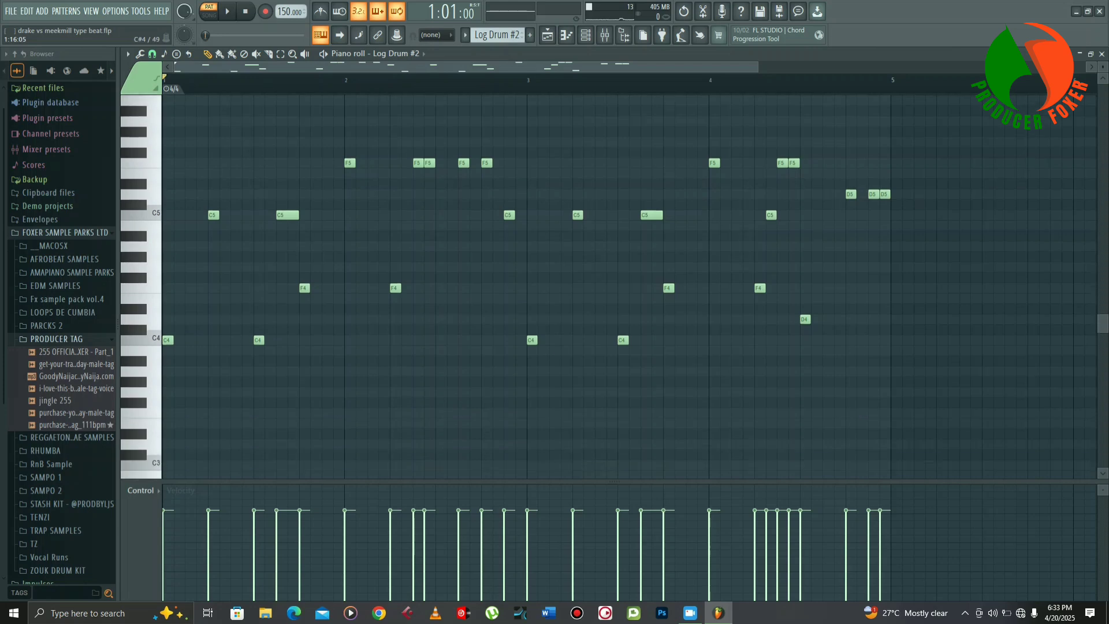
key("space")
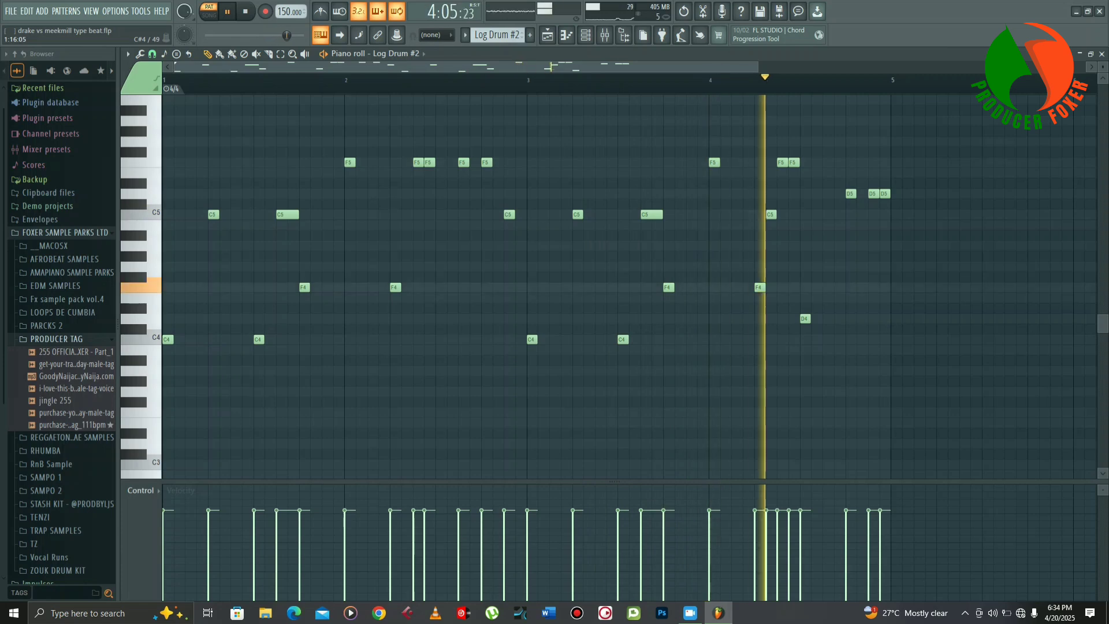
key("space")
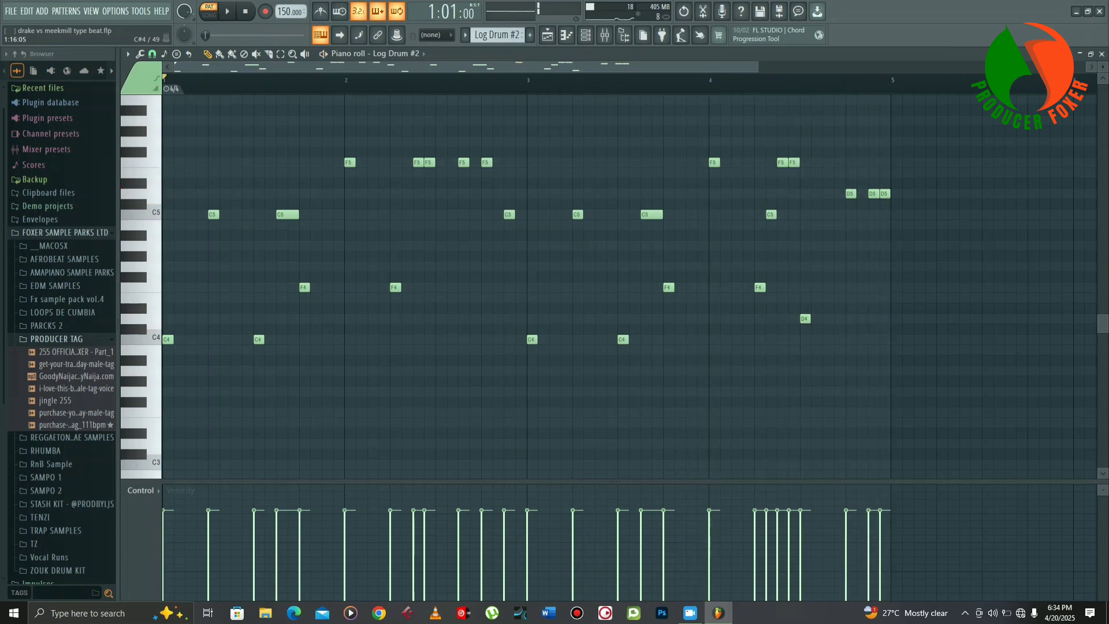
- Switch to the KANYE WEST 808 (9) pattern, examine its notes in the piano roll and listen to it
left_click(585, 35)
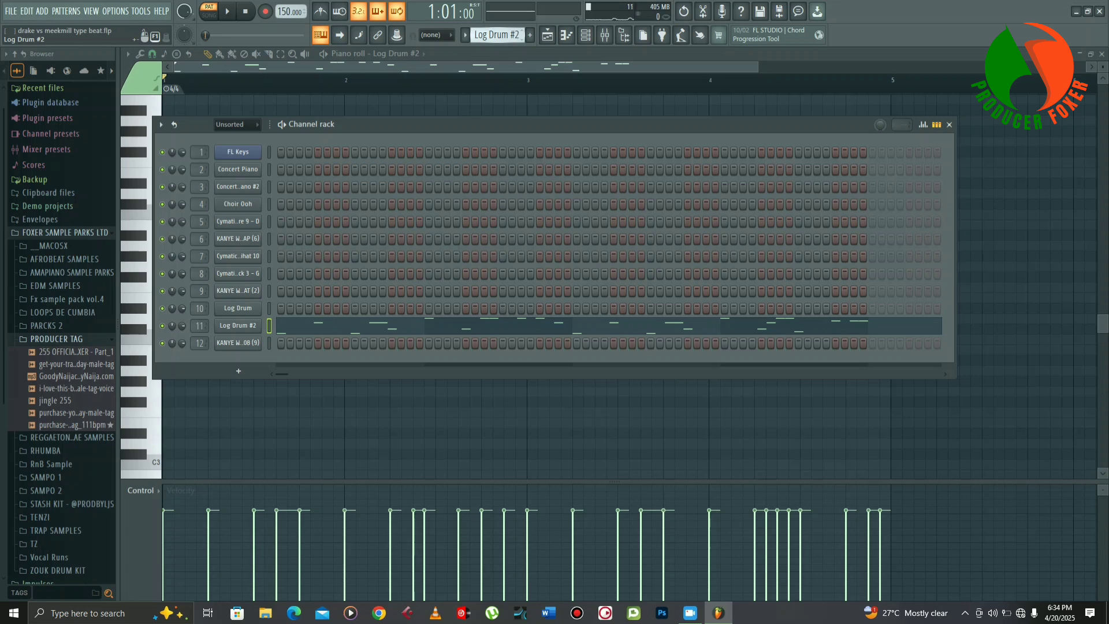
scroll(497, 35, "down", 1)
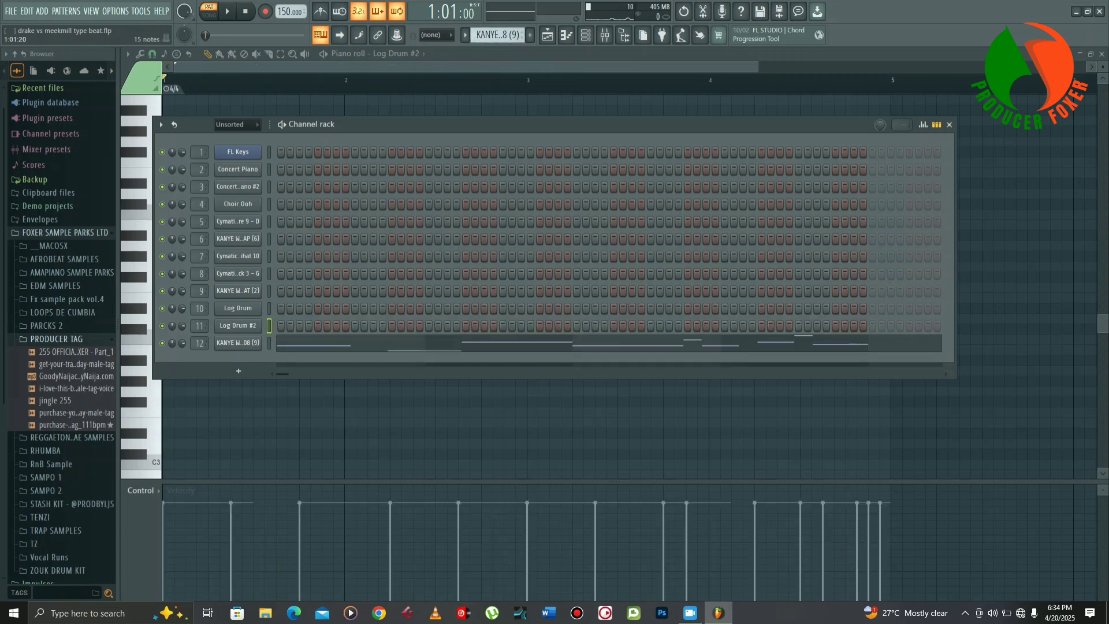
left_click(312, 347)
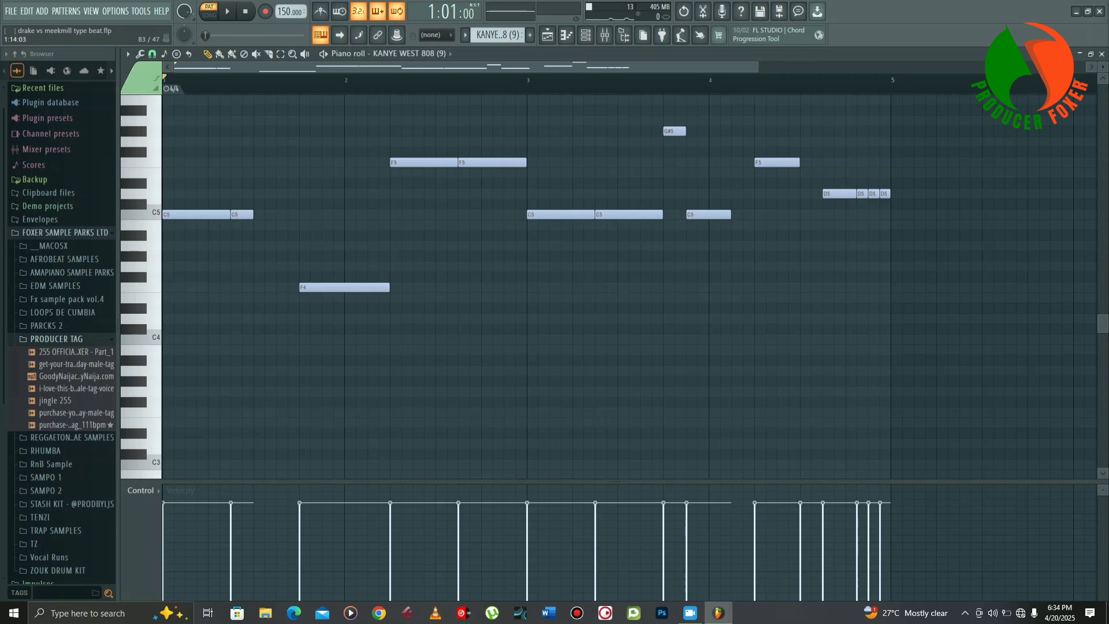
scroll(312, 347, "up", 4)
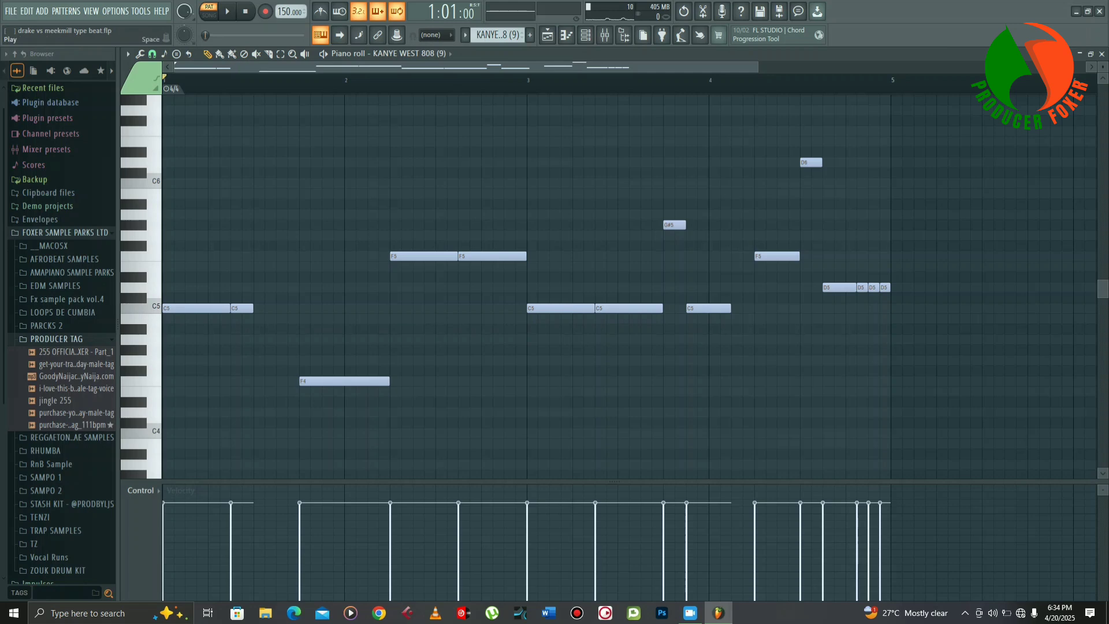
left_click(227, 11)
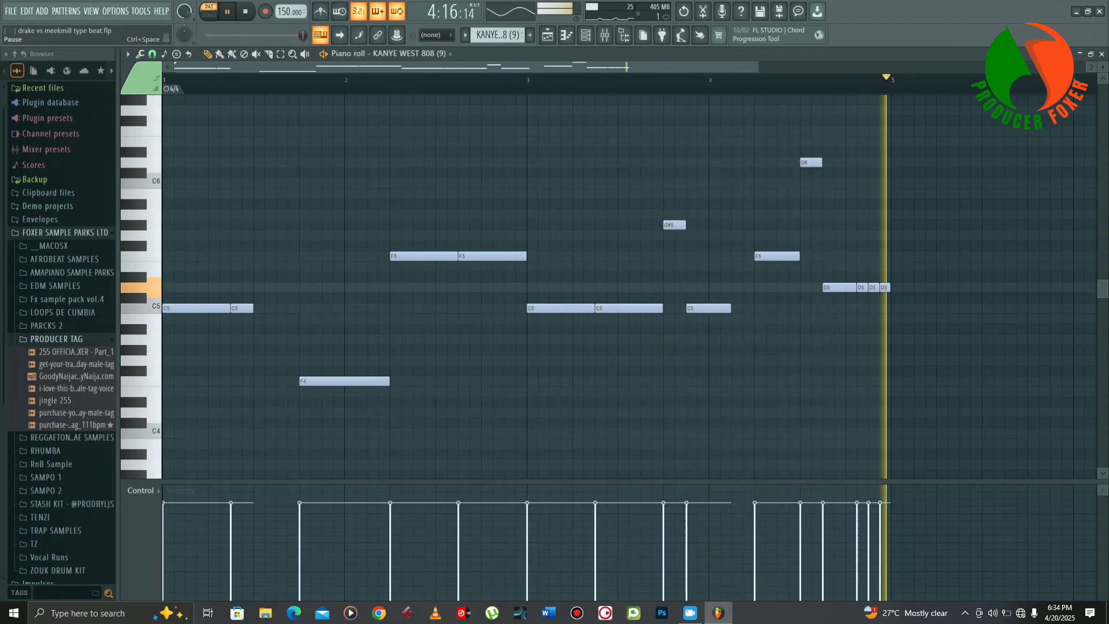
key("space")
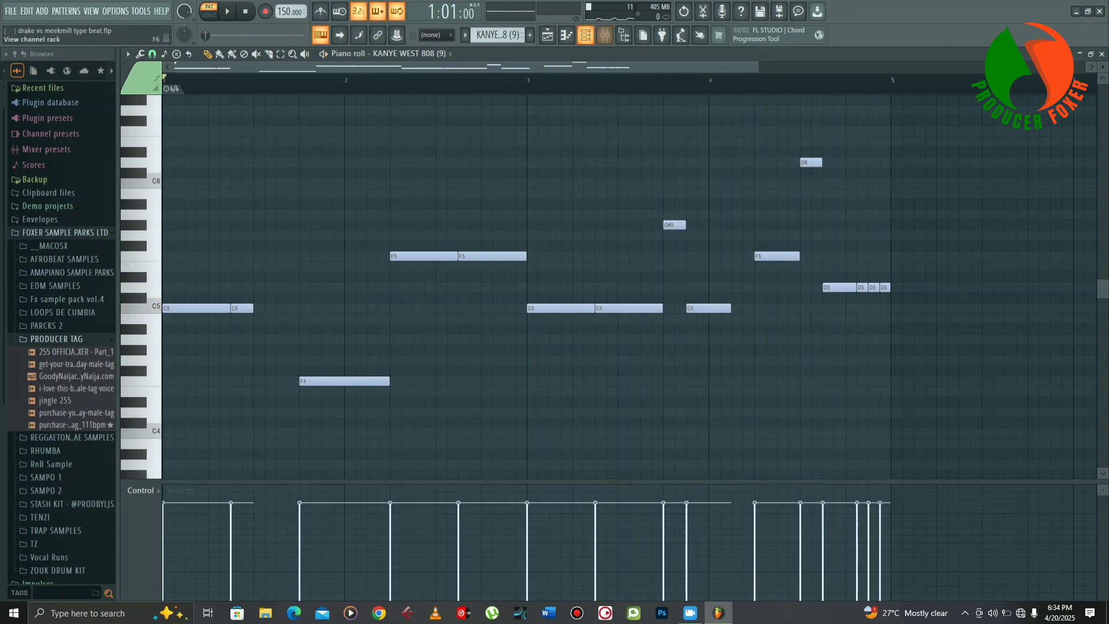
- Compare the mixer routing of the KANYE WEST 808 (9) and Cymatics - 808 Mob Kick 3 - G tracks
left_click(604, 35)
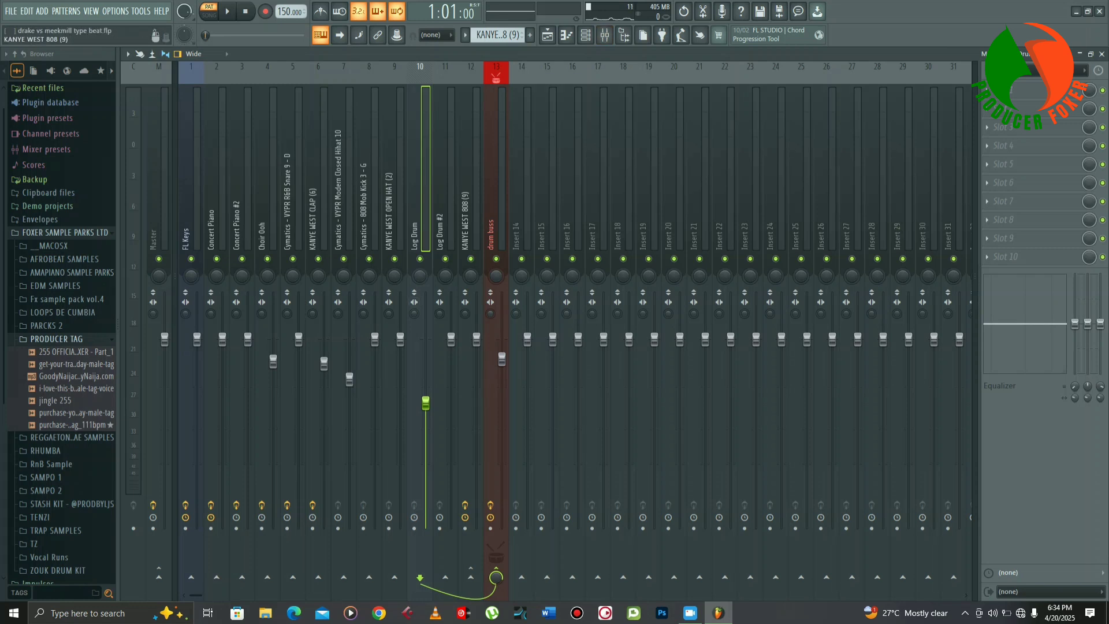
left_click(469, 219)
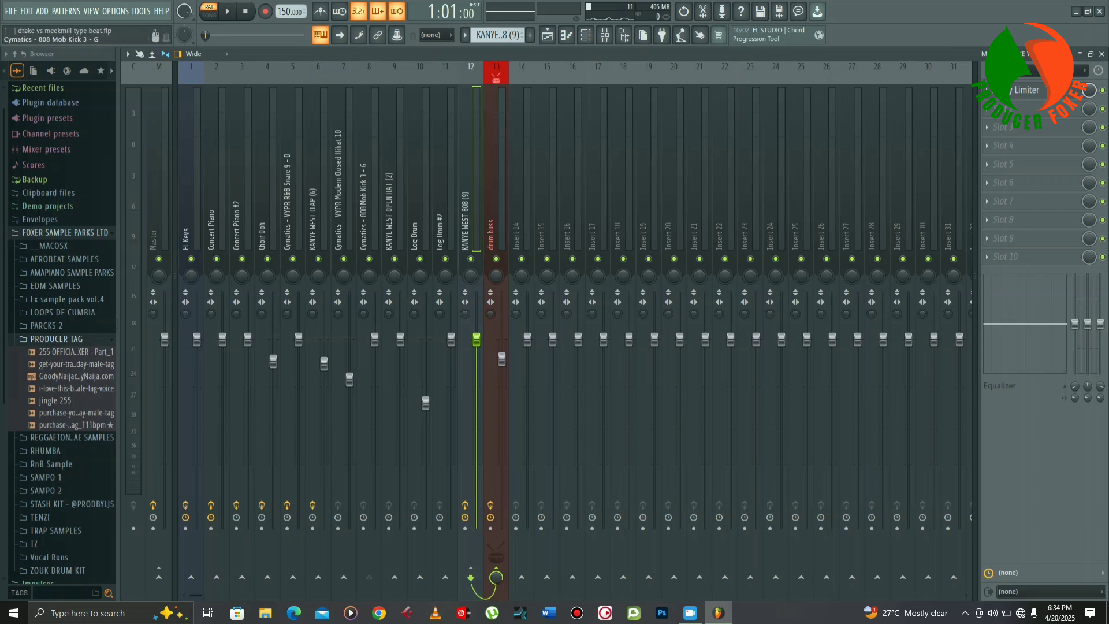
left_click(366, 213)
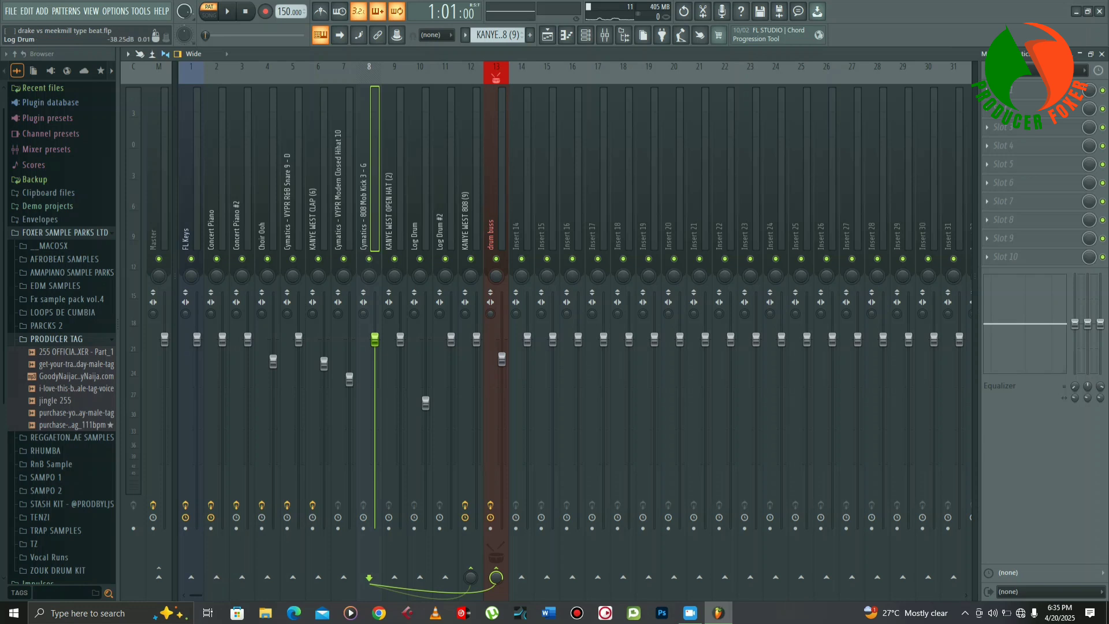
left_click(469, 239)
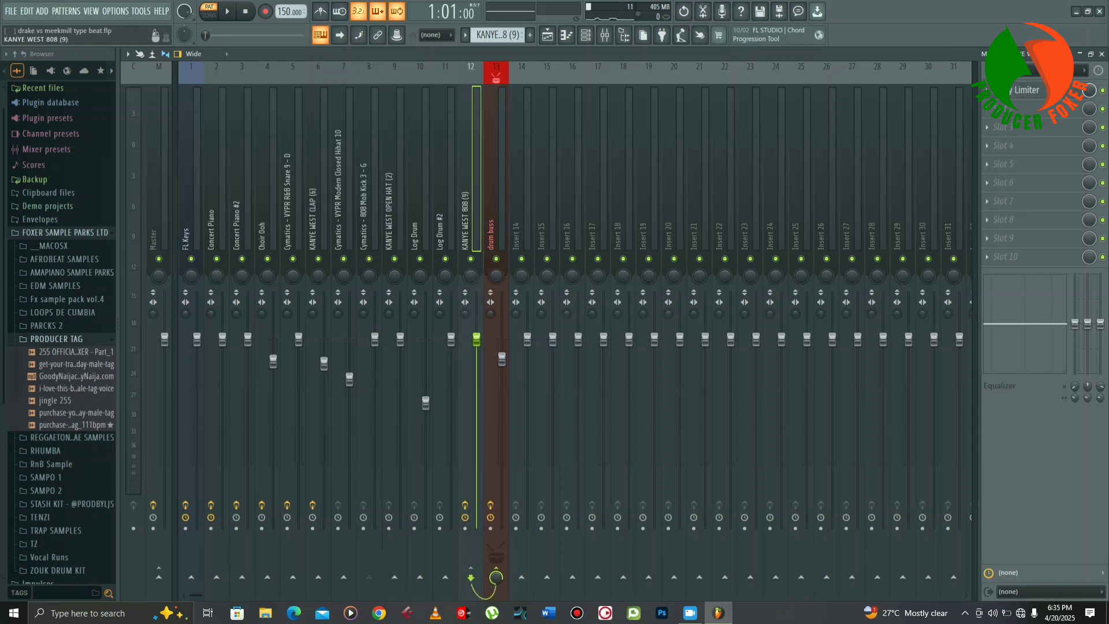
- Inspect the Fruity Limiter compressor and sidechain settings on the KANYE WEST 808 (9) mixer track
left_click(699, 208)
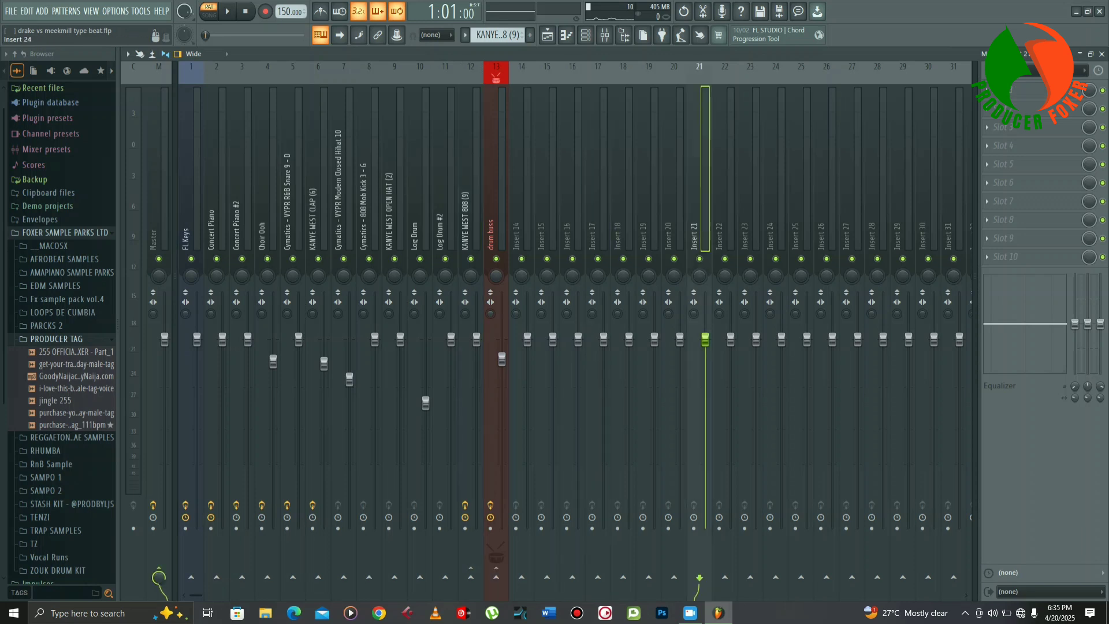
left_click(467, 208)
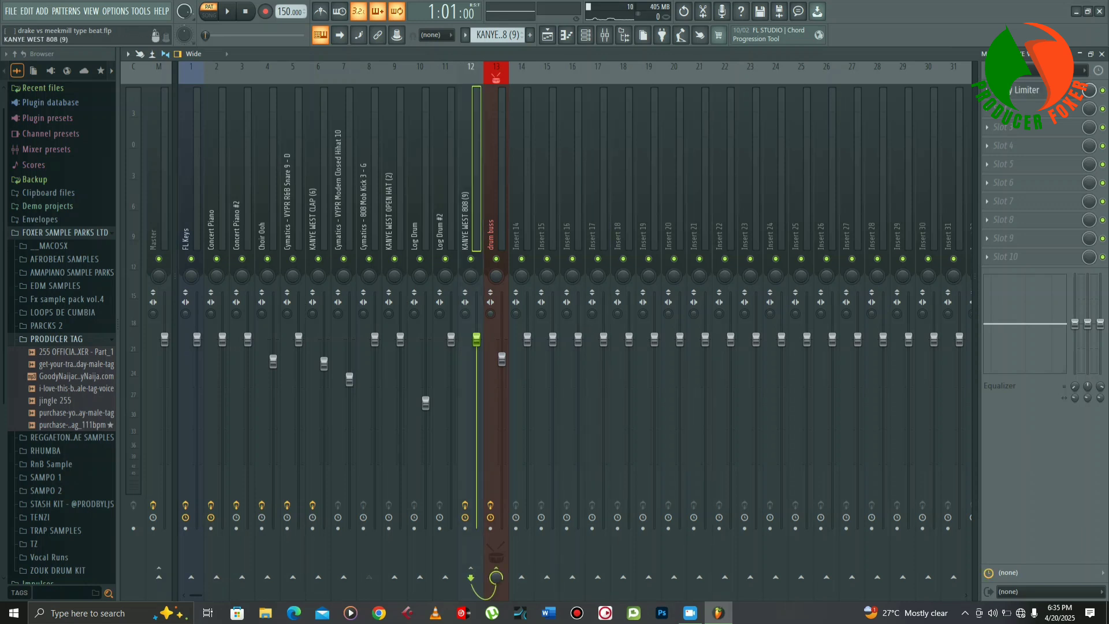
left_click(1027, 89)
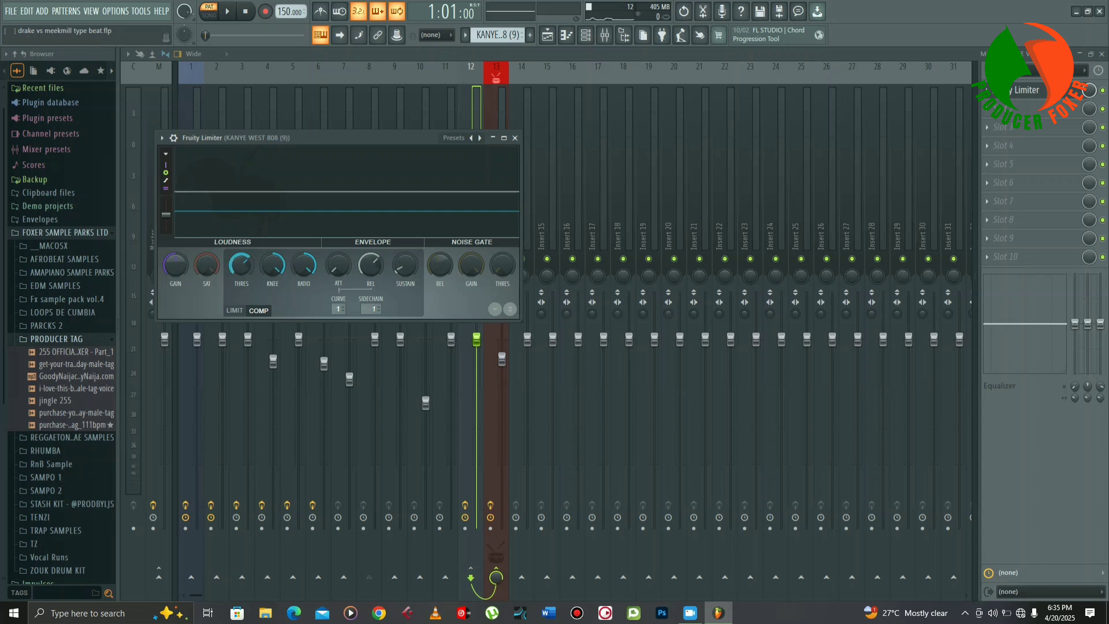
left_click(515, 137)
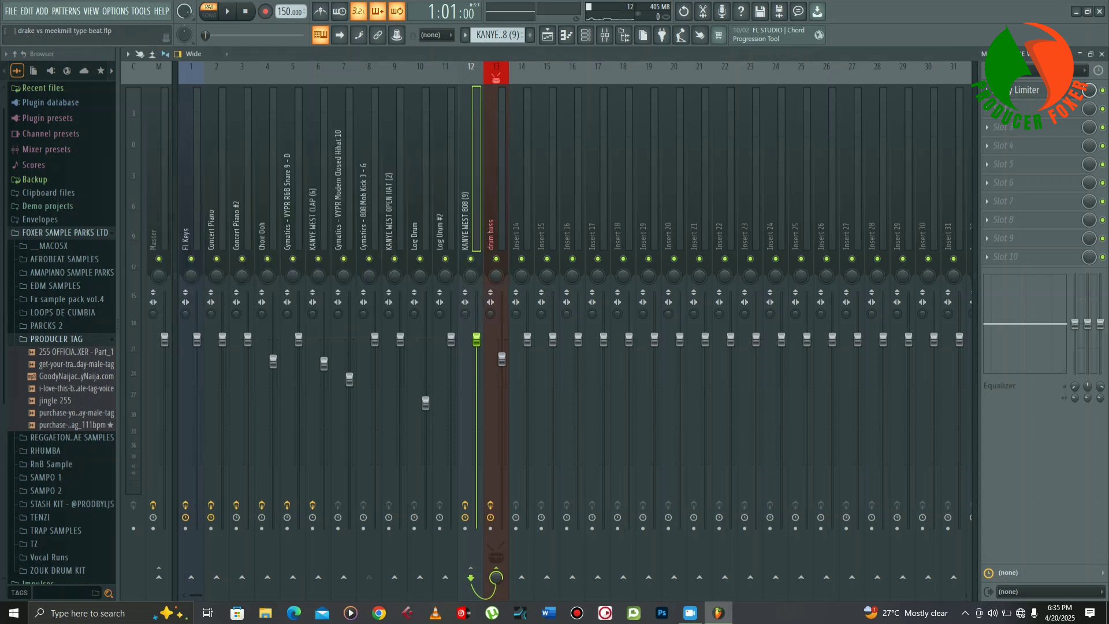
- Browse back through the patterns in the channel rack to the Cymatics - VYPR R&B Snare 9 - D pattern
scroll(497, 35, "up", 1)
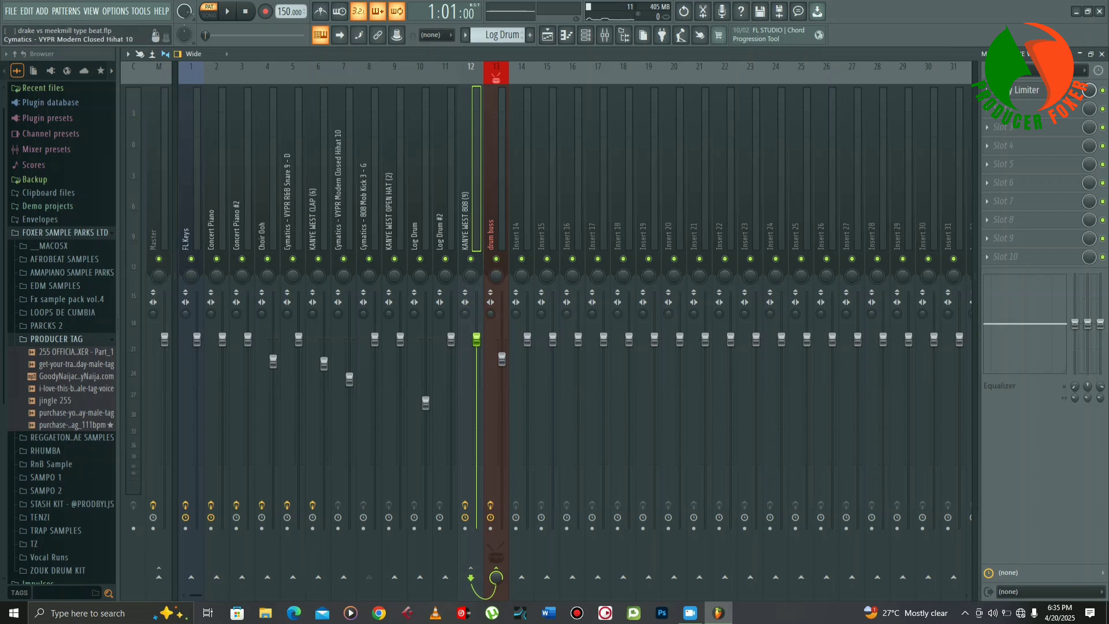
left_click(324, 363)
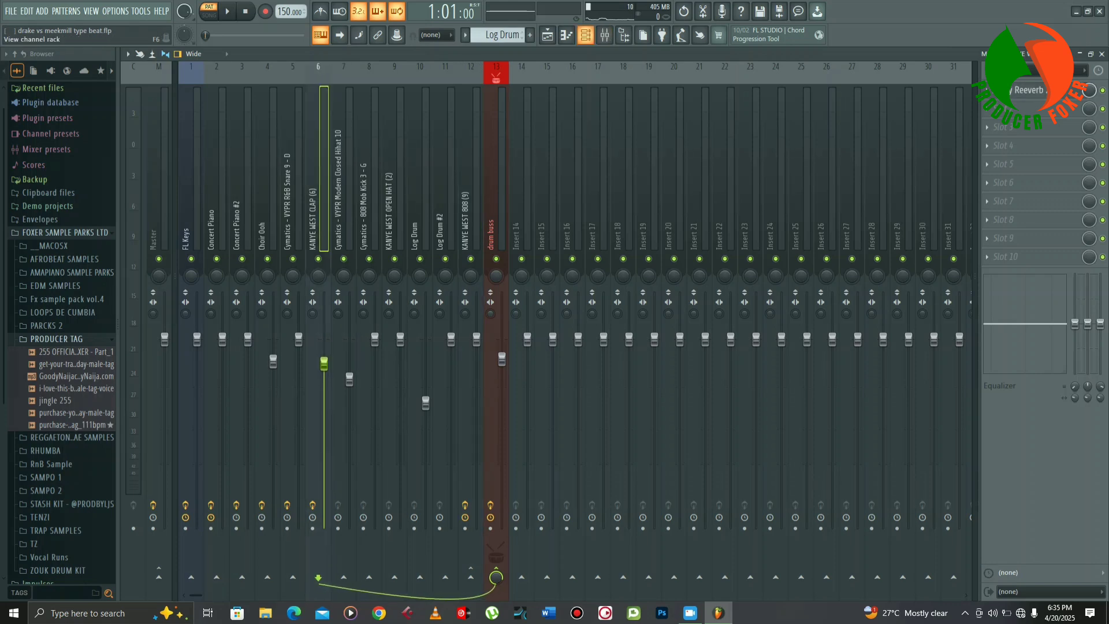
left_click(585, 34)
key("Up")
key("Up")
key("Up")
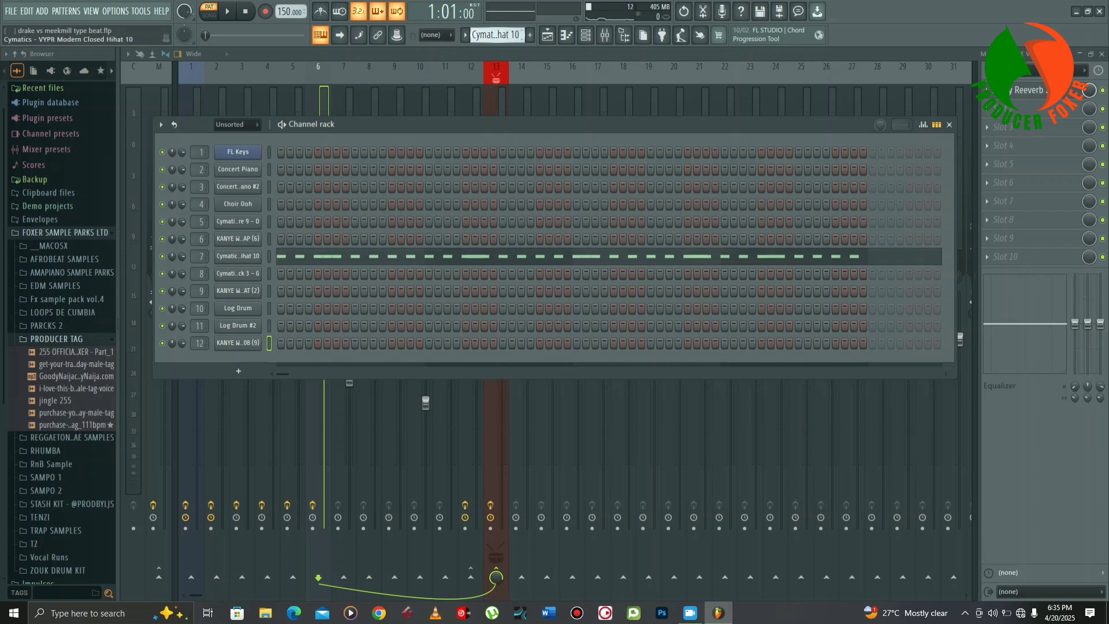
key("Up")
key("Up")
key("Up")
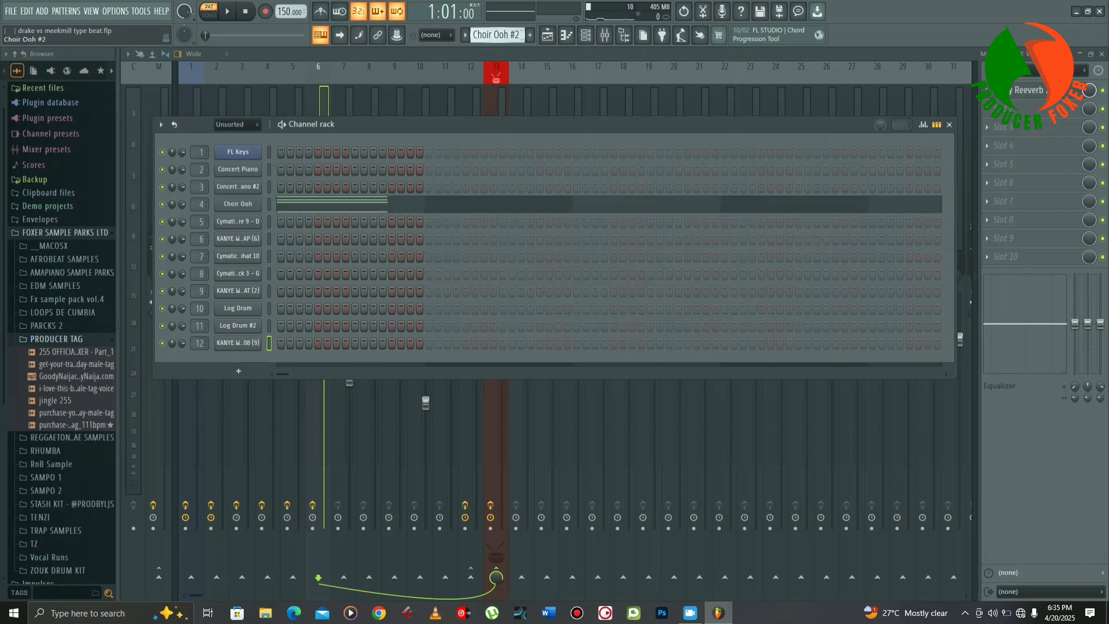
key("Down")
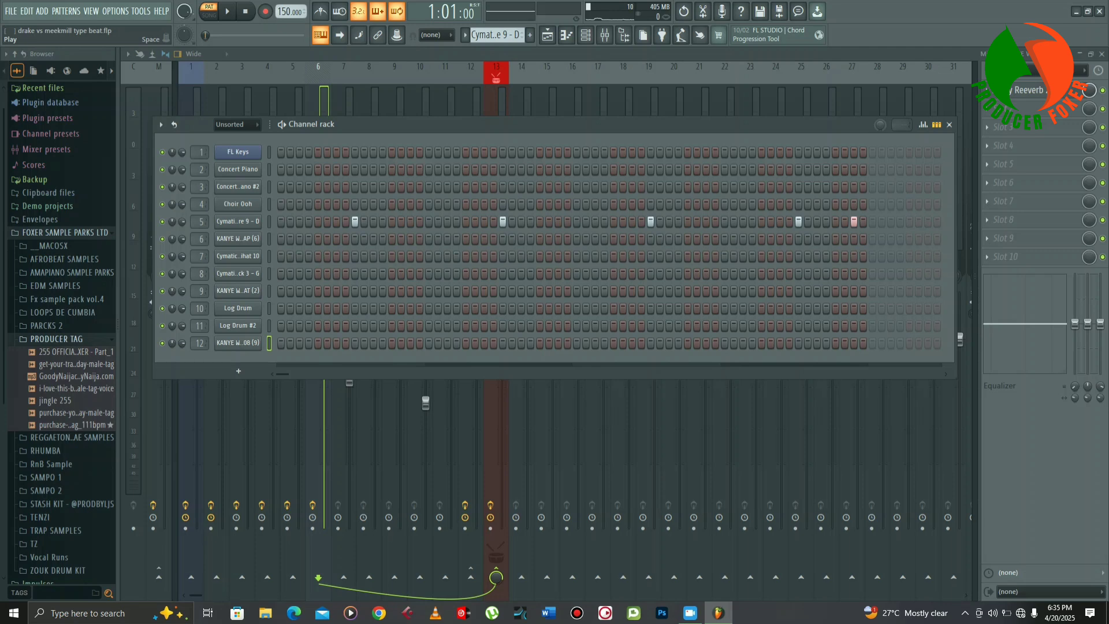
- Inspect and preview the VYPR R&B Snare 9 - D sample in its sampler and listen to the snare pattern
left_click(238, 222)
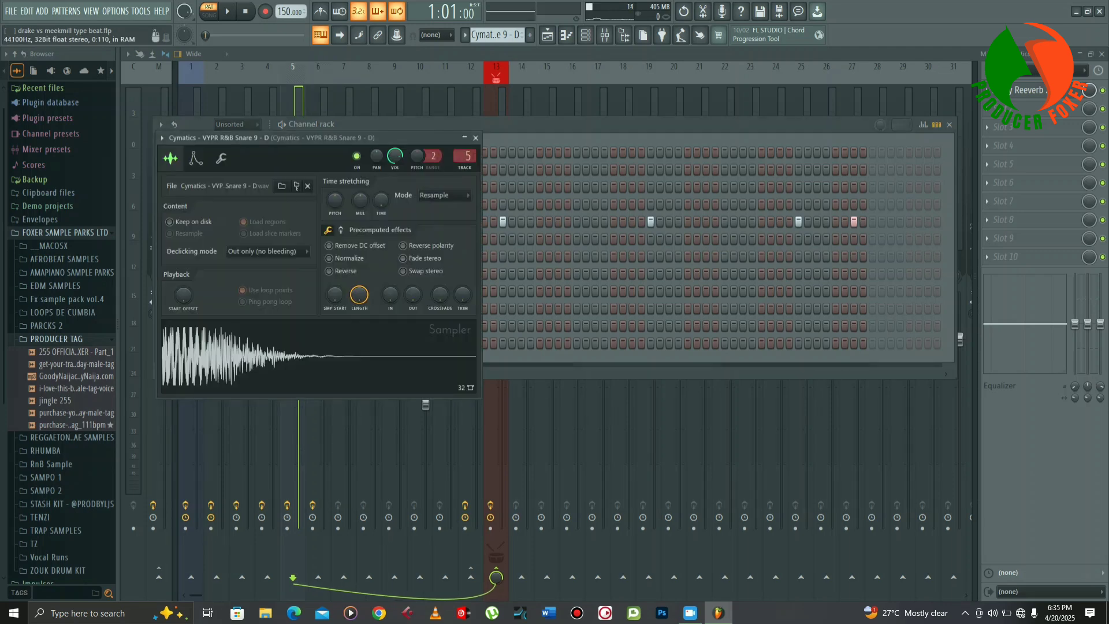
left_click(300, 357)
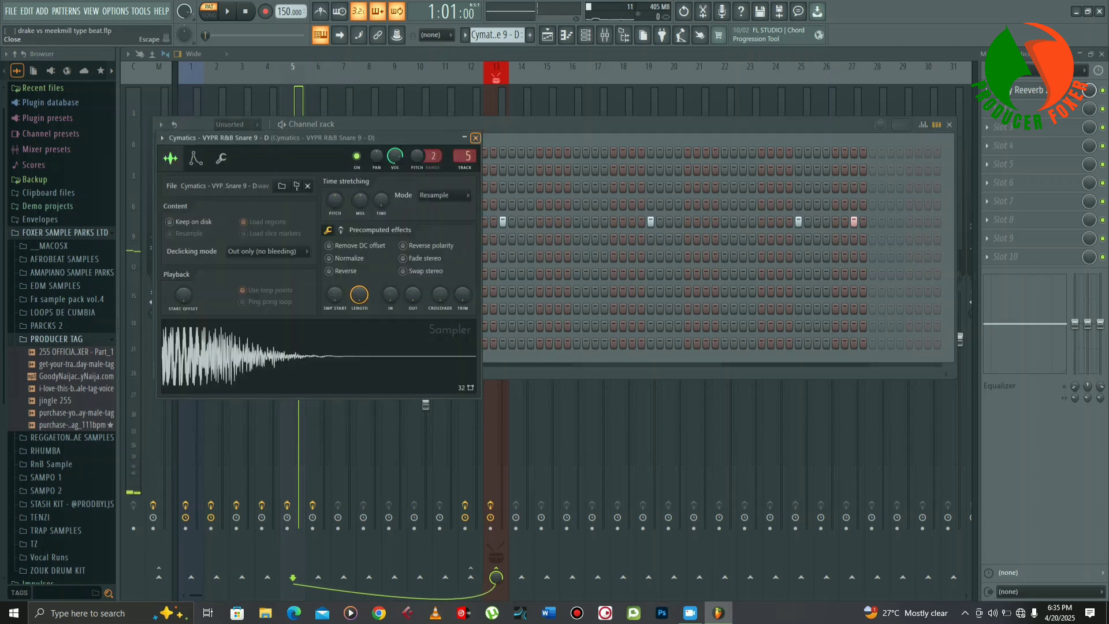
left_click(475, 138)
left_click(227, 11)
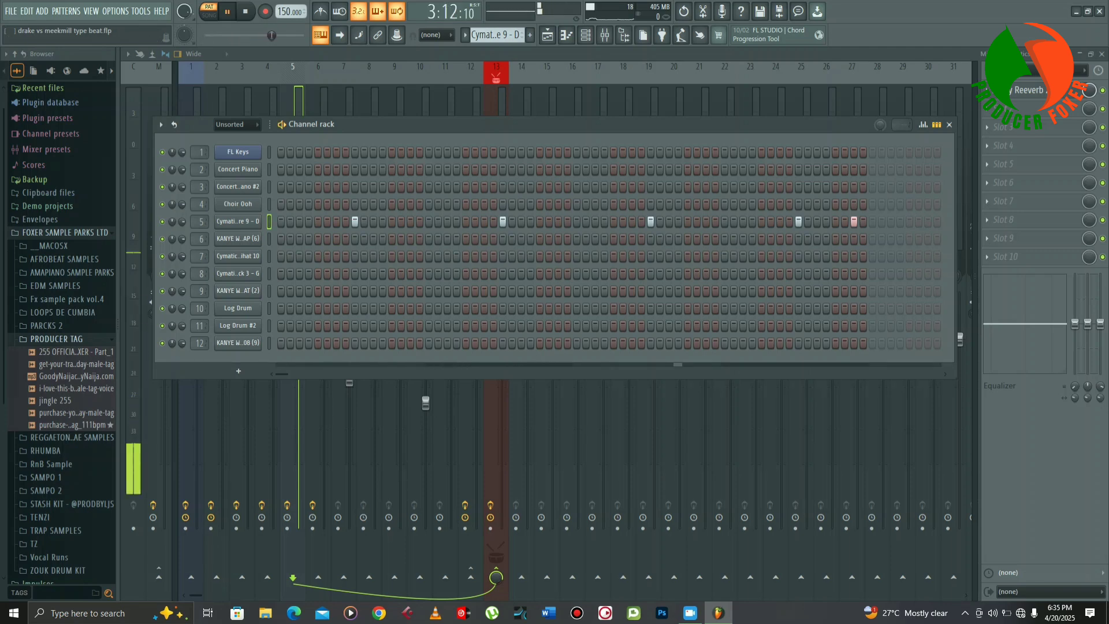
key("space")
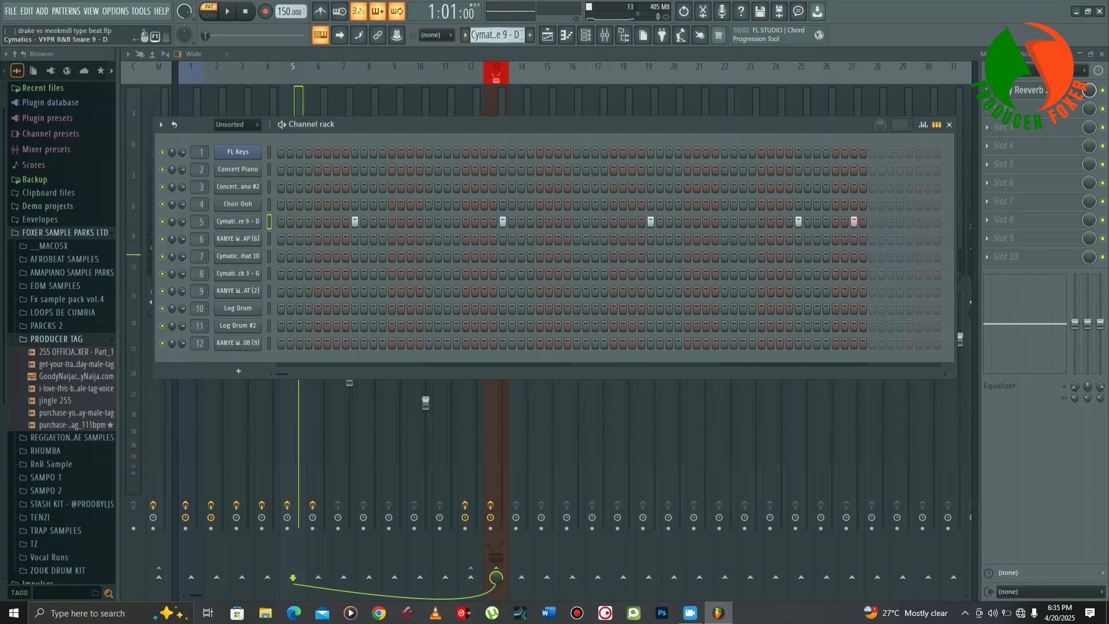
- Switch to the KANYE WEST CLAP (6) pattern, inspect its sampler settings and listen to the pattern
scroll(497, 35, "down", 1)
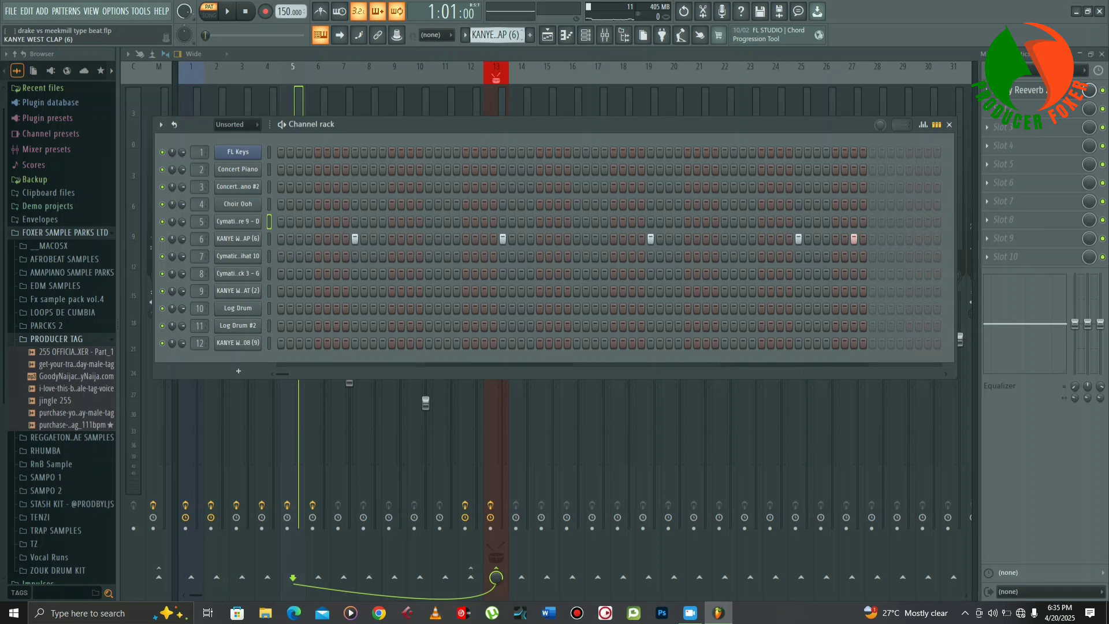
left_click(238, 239)
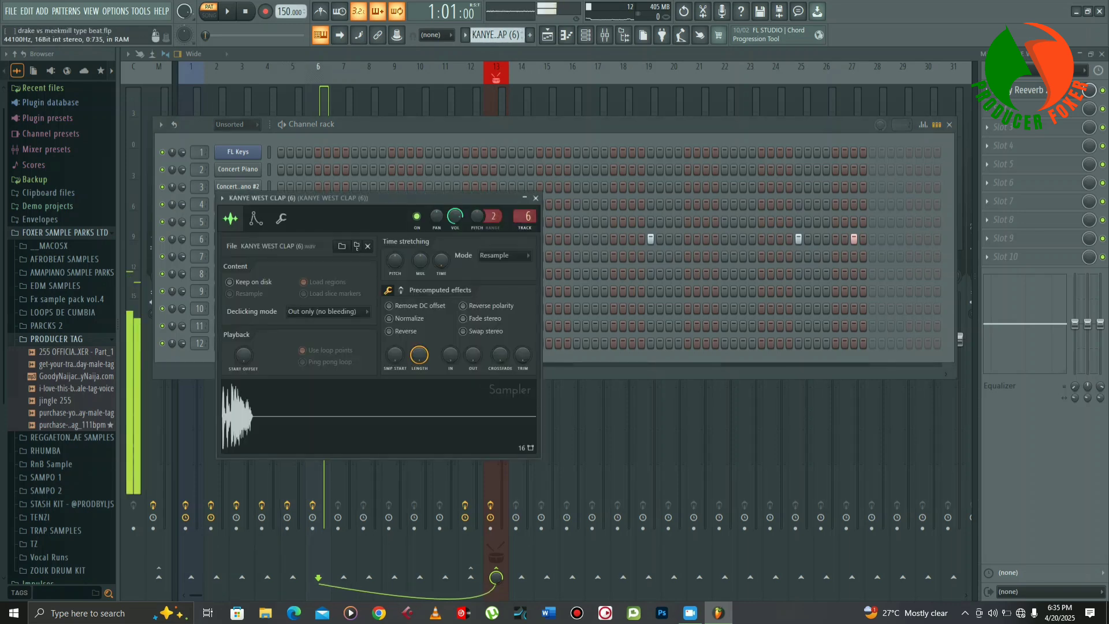
left_click(535, 199)
key("space")
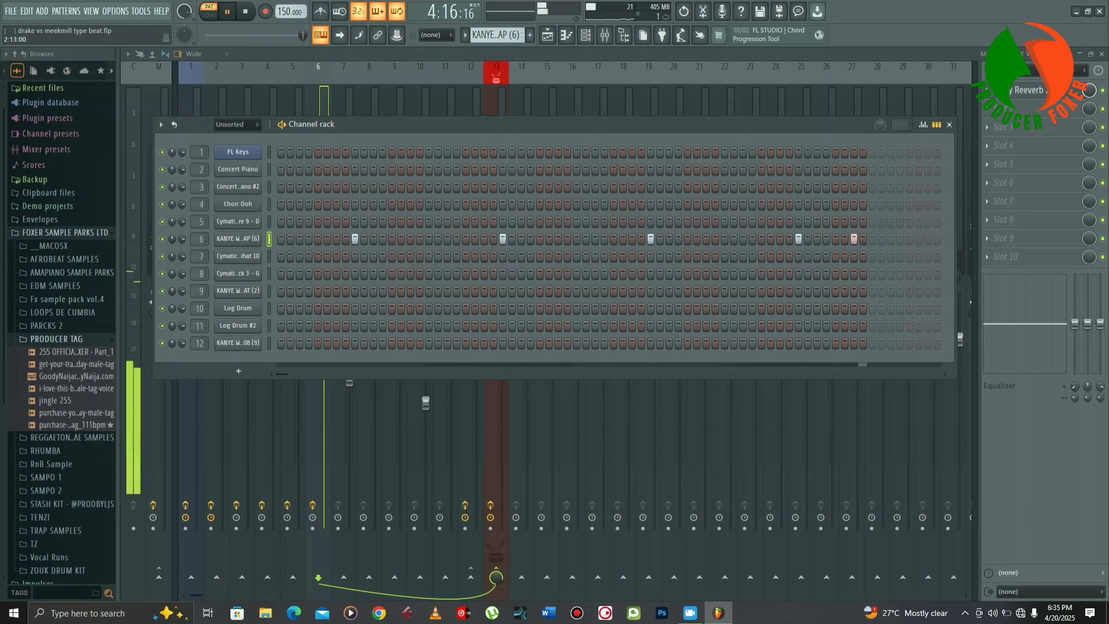
key("space")
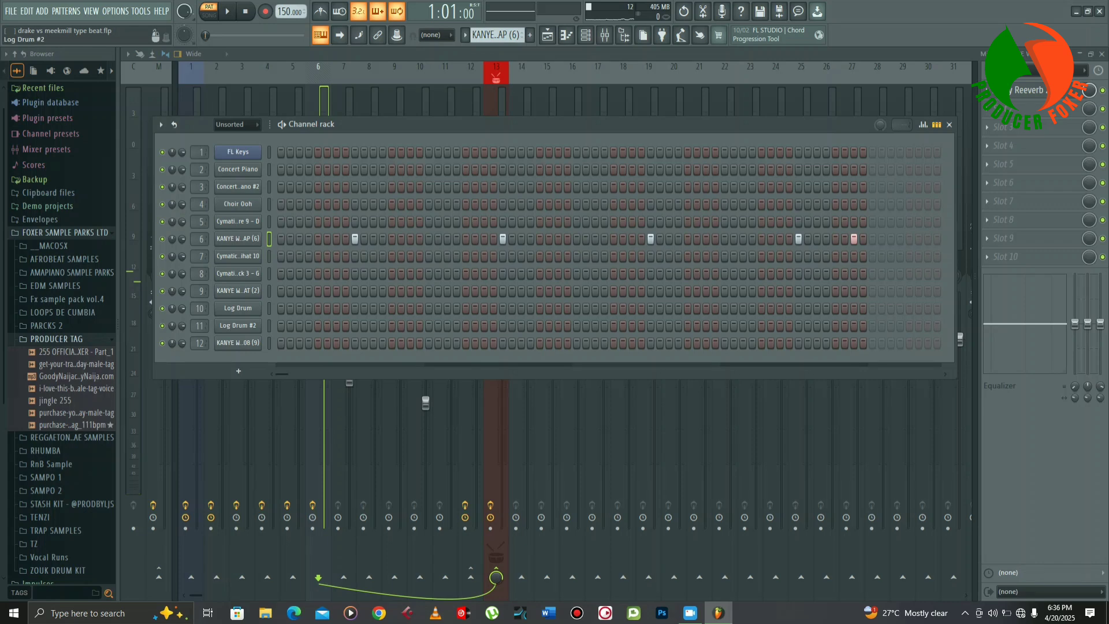
- Switch to the VYPR Modern Closed Hihat 10 pattern, preview its sample in the sampler, and listen to its notes in the piano roll
scroll(497, 35, "down", 1)
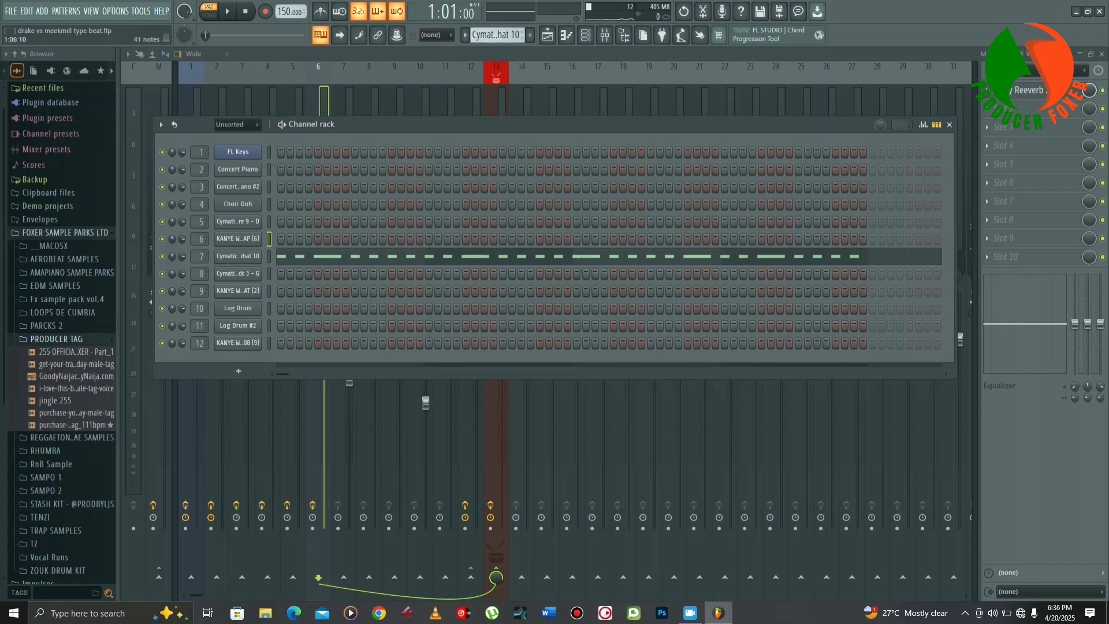
left_click(238, 256)
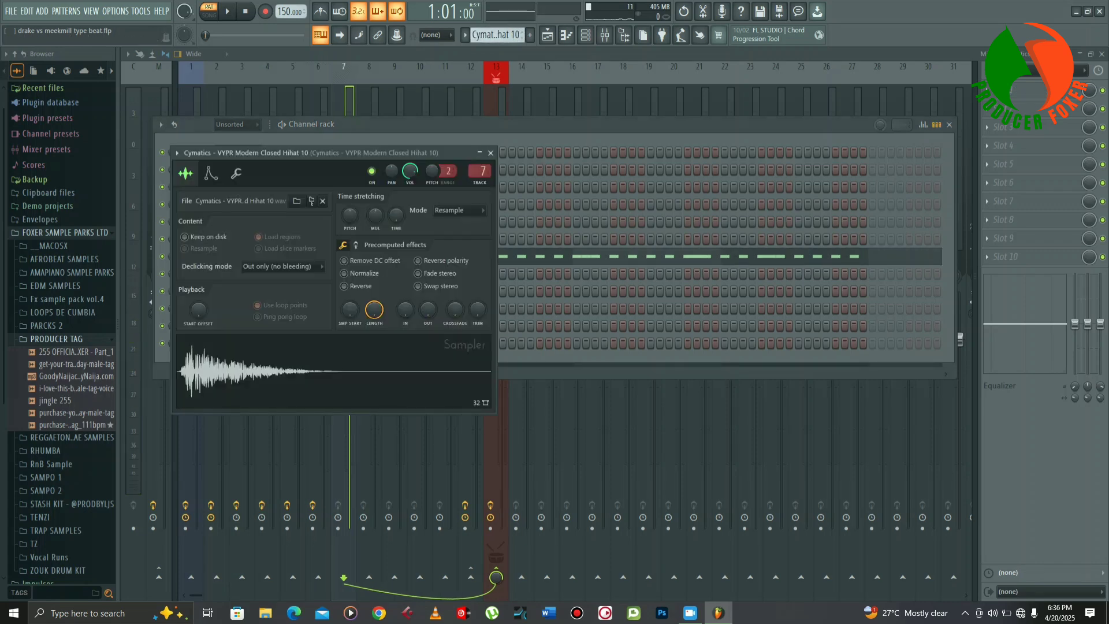
left_click(260, 370)
left_click(490, 153)
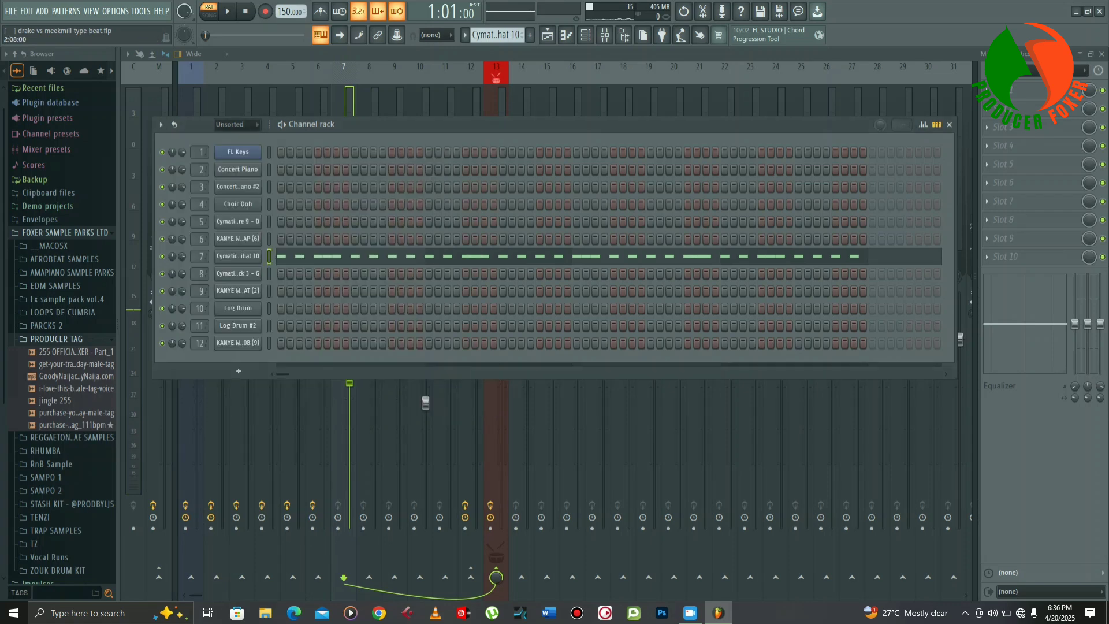
key("F7")
key("space")
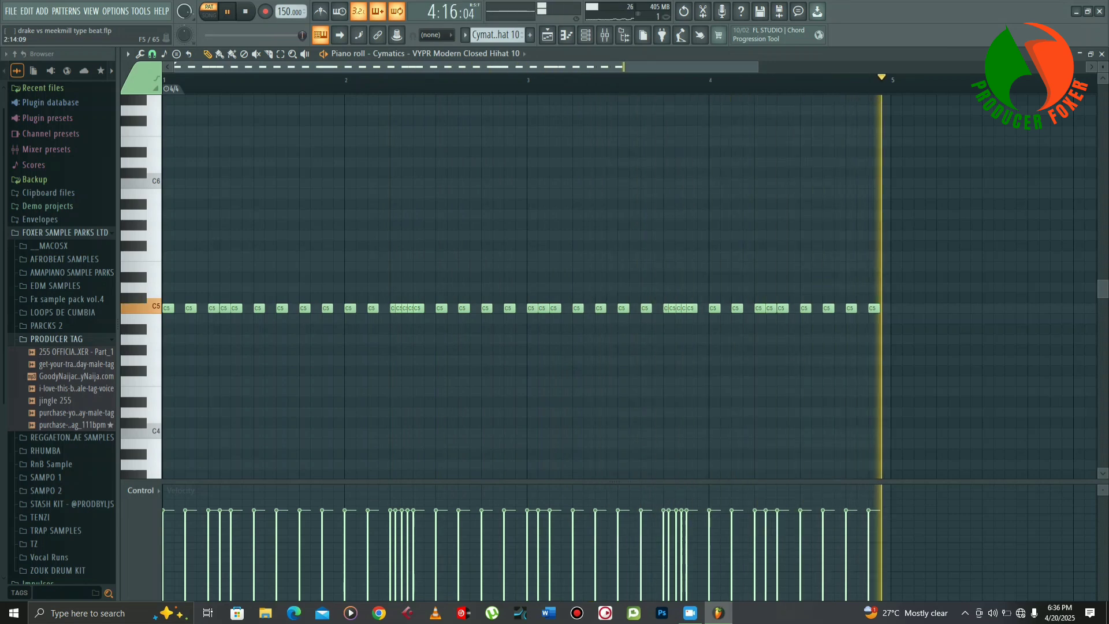
key("space")
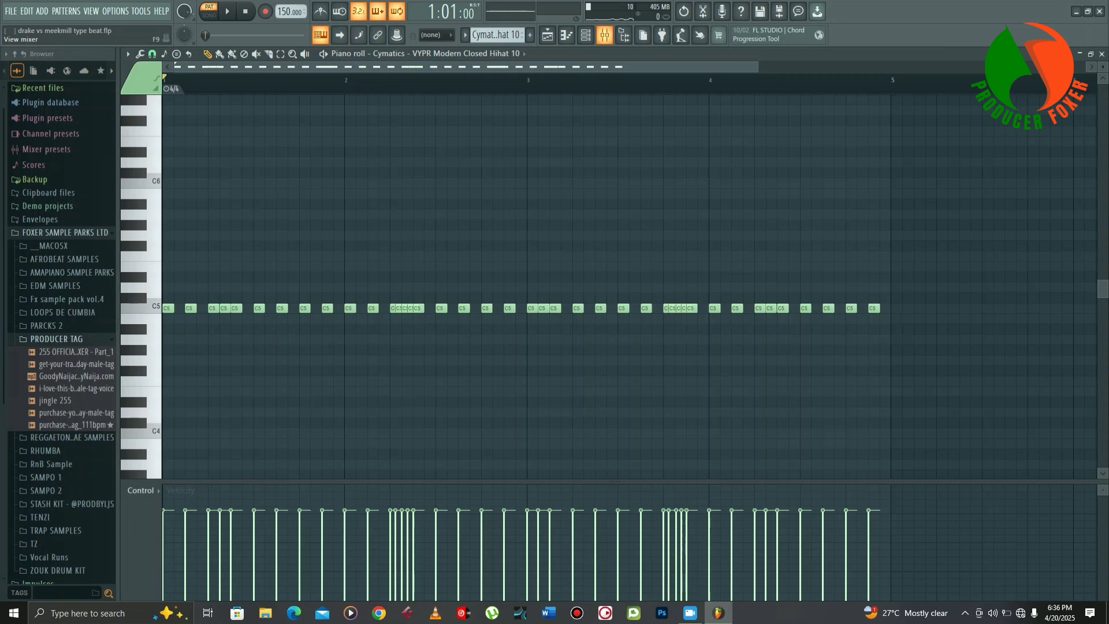
- Add Fruity PanOMatic to the first effect slot of the closed hihat mixer track and set its LFO to modulate panning during playback
left_click(604, 35)
key("space")
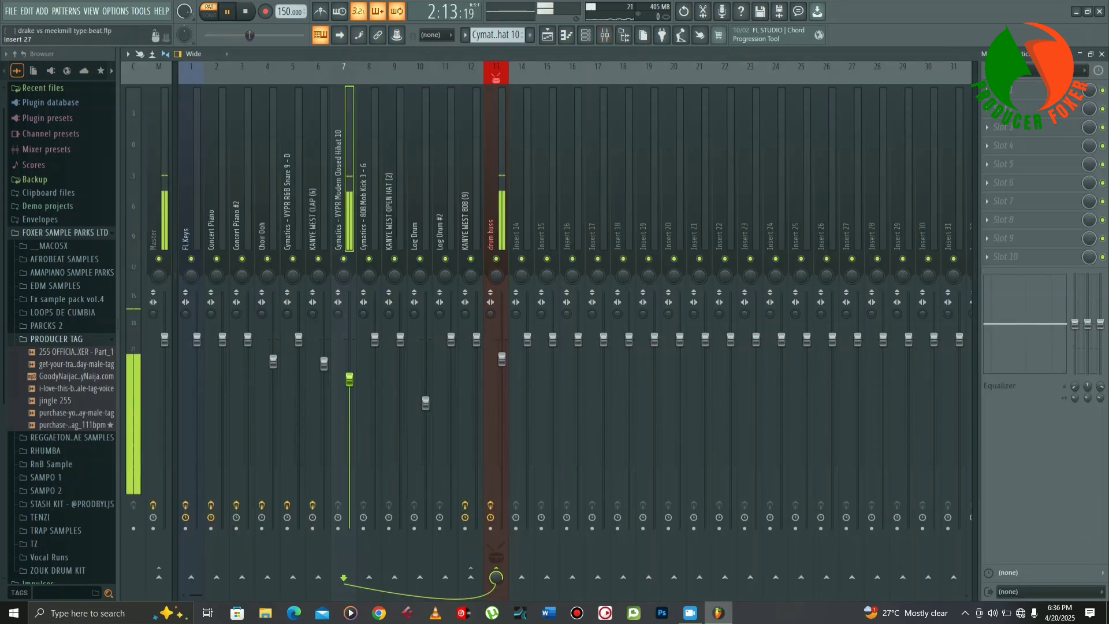
left_click(1017, 90)
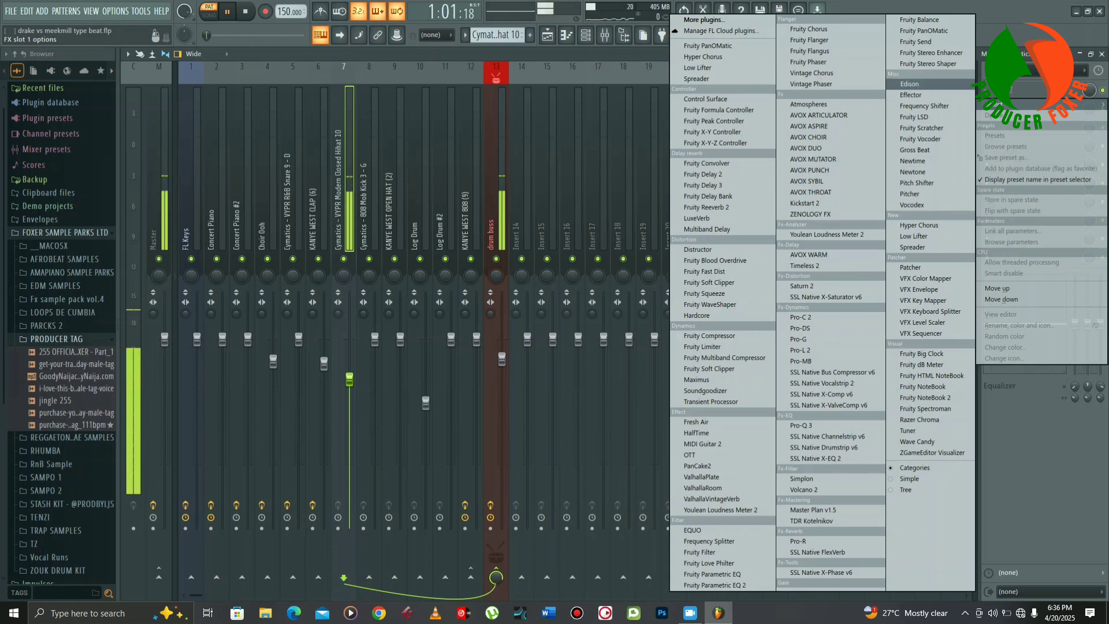
left_click(924, 31)
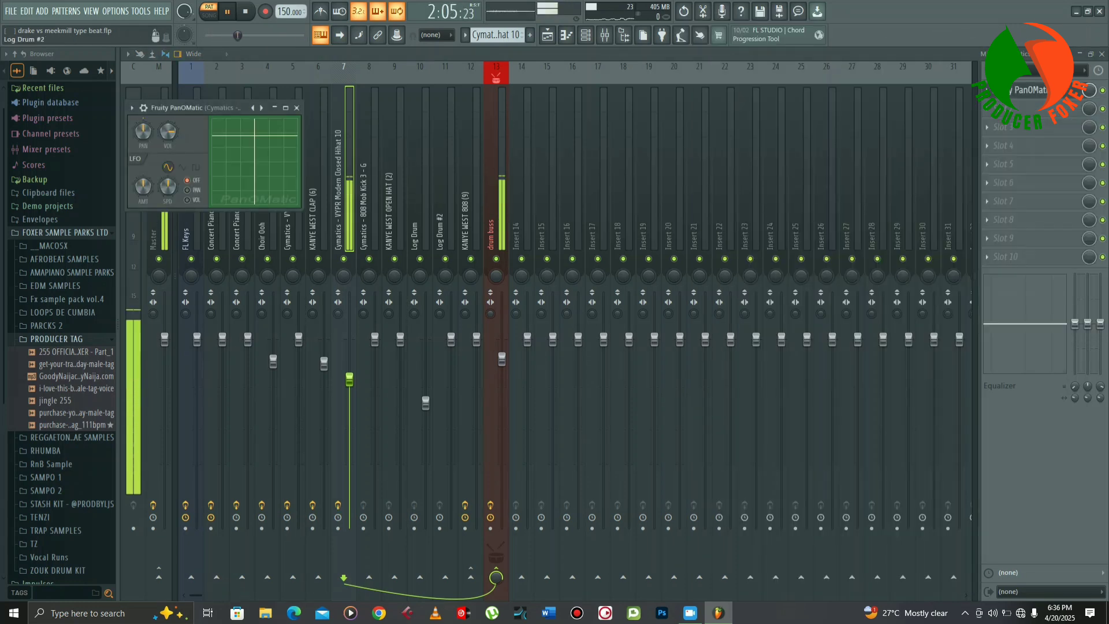
left_click(186, 189)
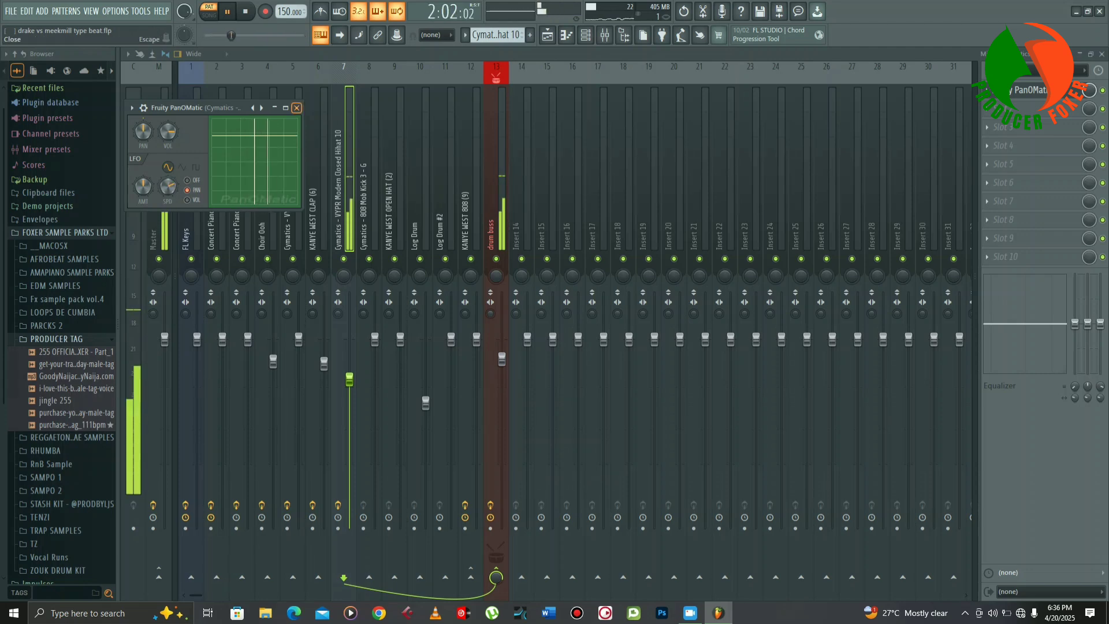
left_click(297, 107)
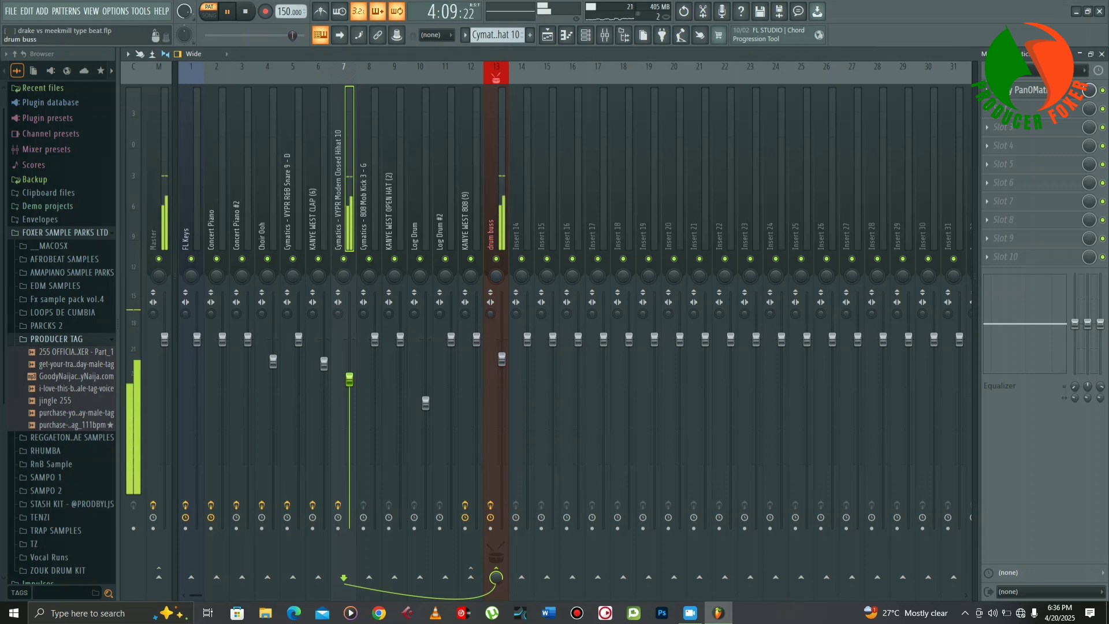
key("space")
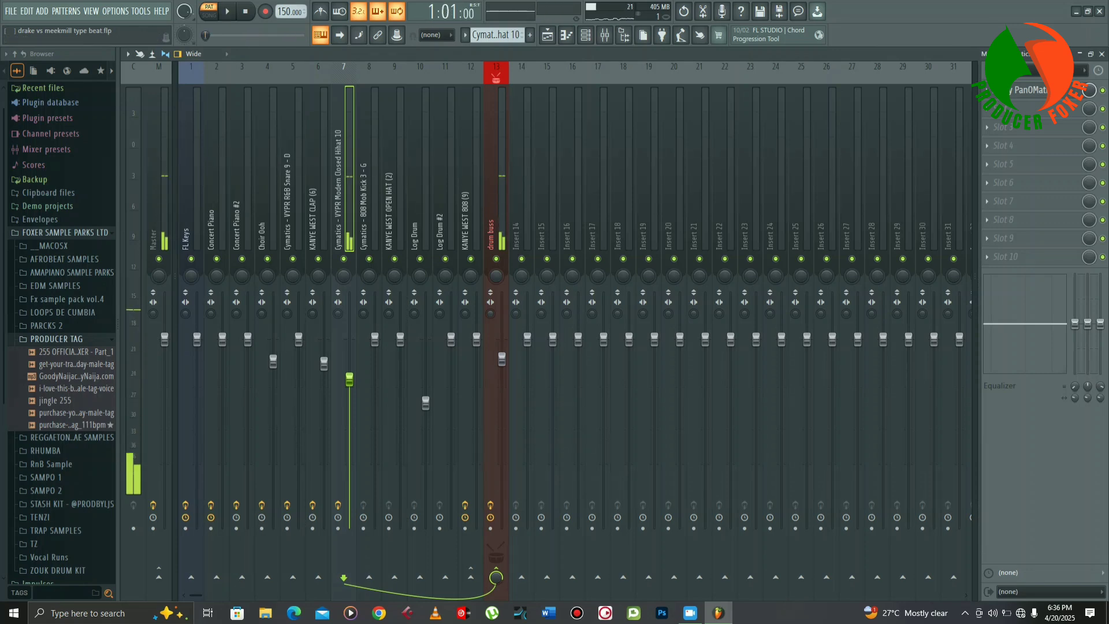
- Switch to the Cymatics - 808 Mob Kick 3 - G pattern and listen to its notes in the piano roll
left_click(586, 34)
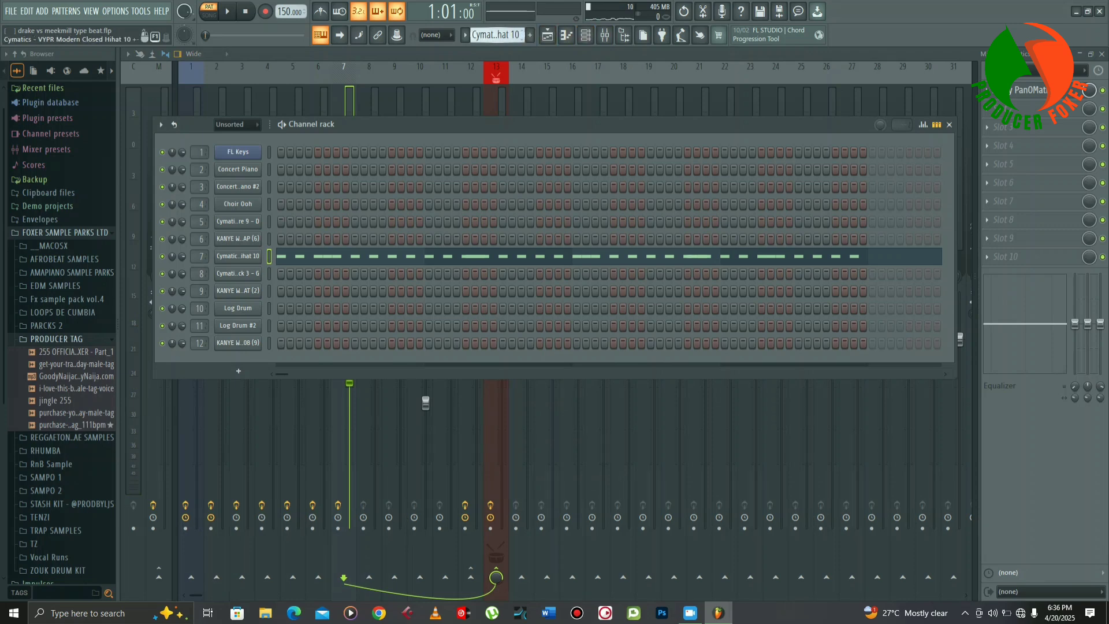
scroll(497, 35, "down", 2)
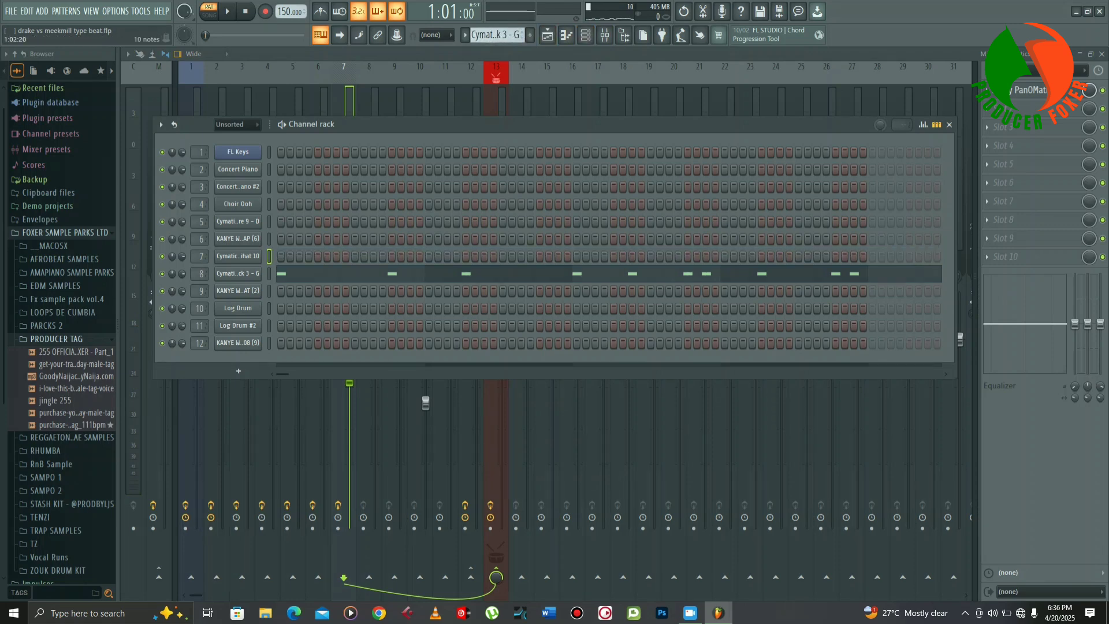
left_click(293, 274)
key("space")
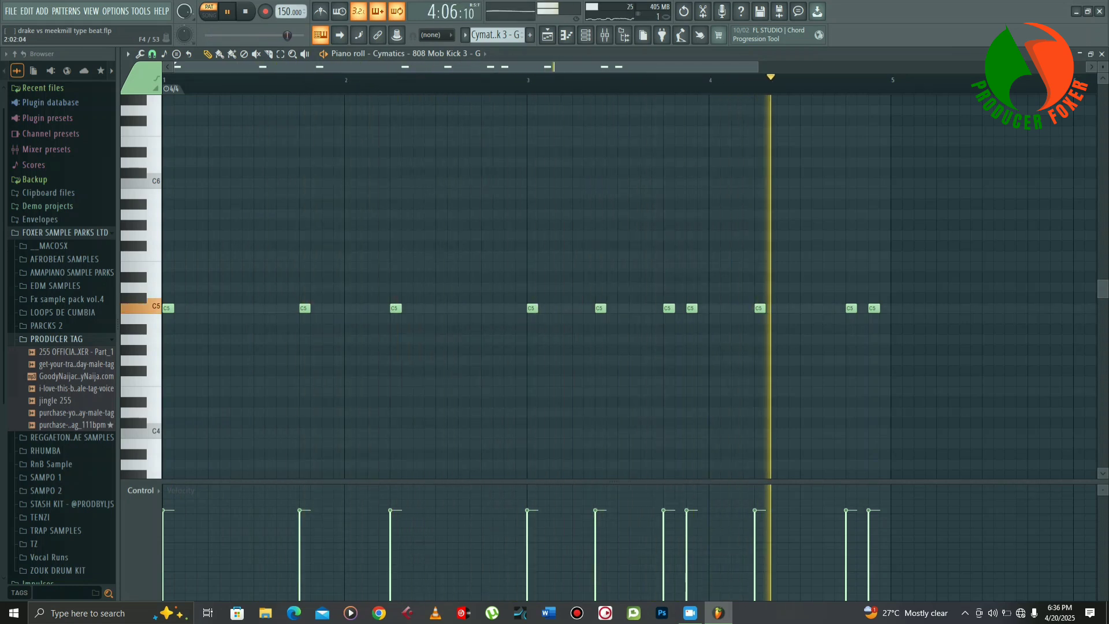
key("space")
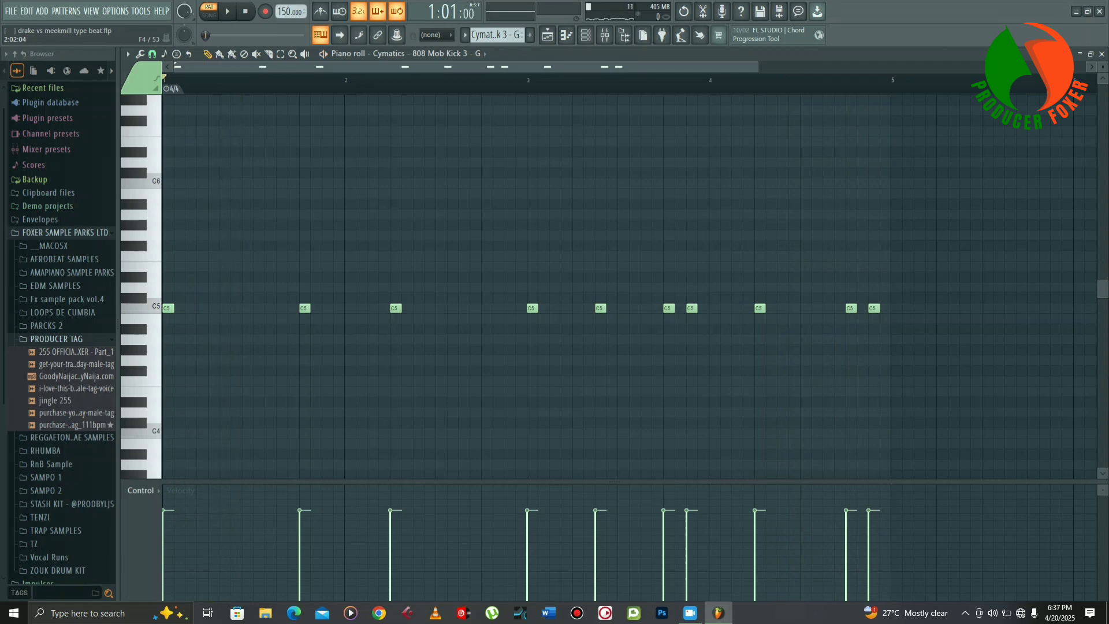
- Switch to the KANYE WEST OPEN HAT (2) pattern, inspect its sampler settings, and listen to its notes in the piano roll
key("F6")
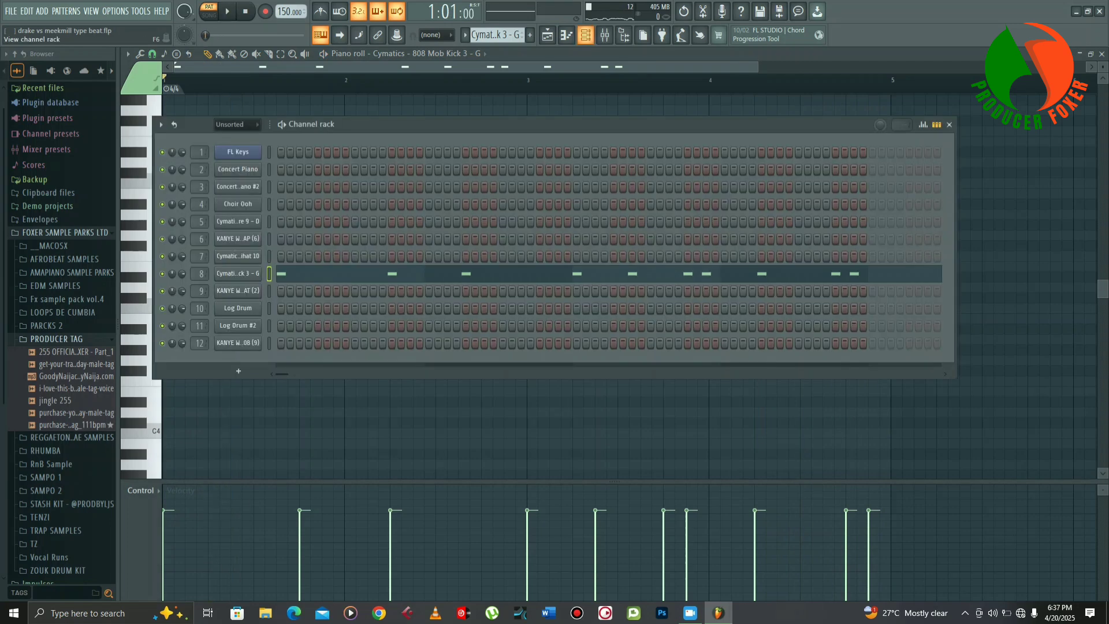
scroll(497, 35, "down", 1)
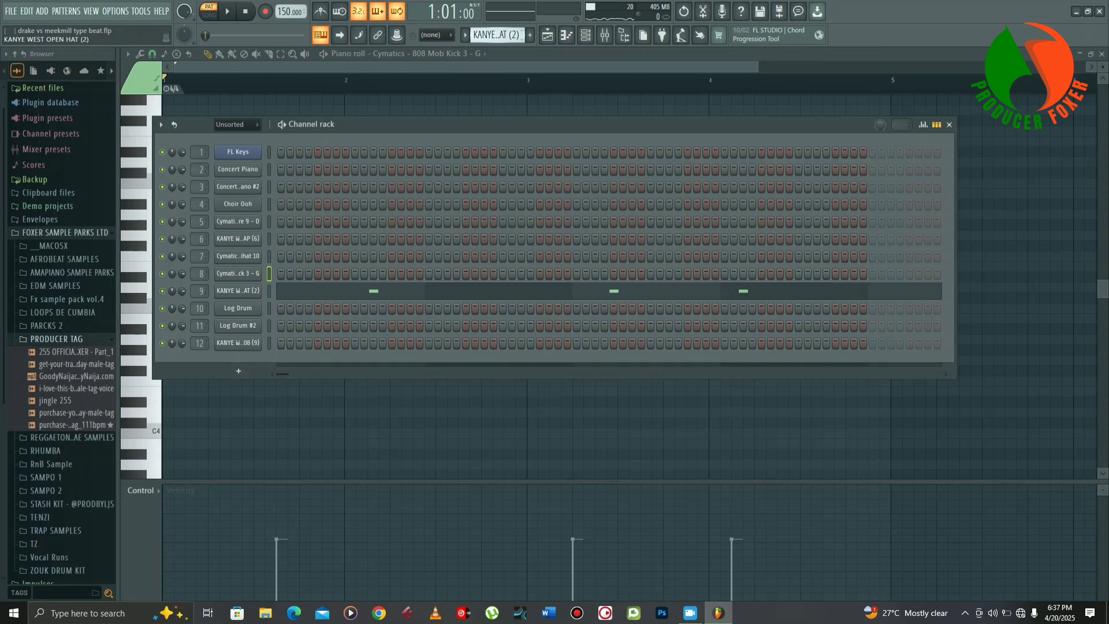
left_click(238, 291)
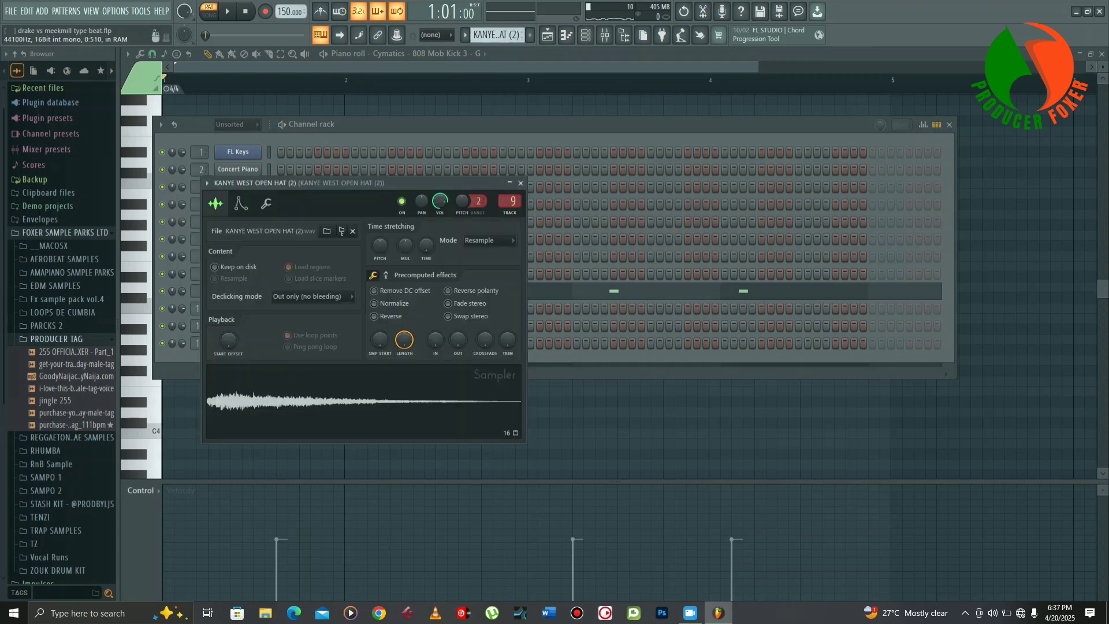
left_click(521, 183)
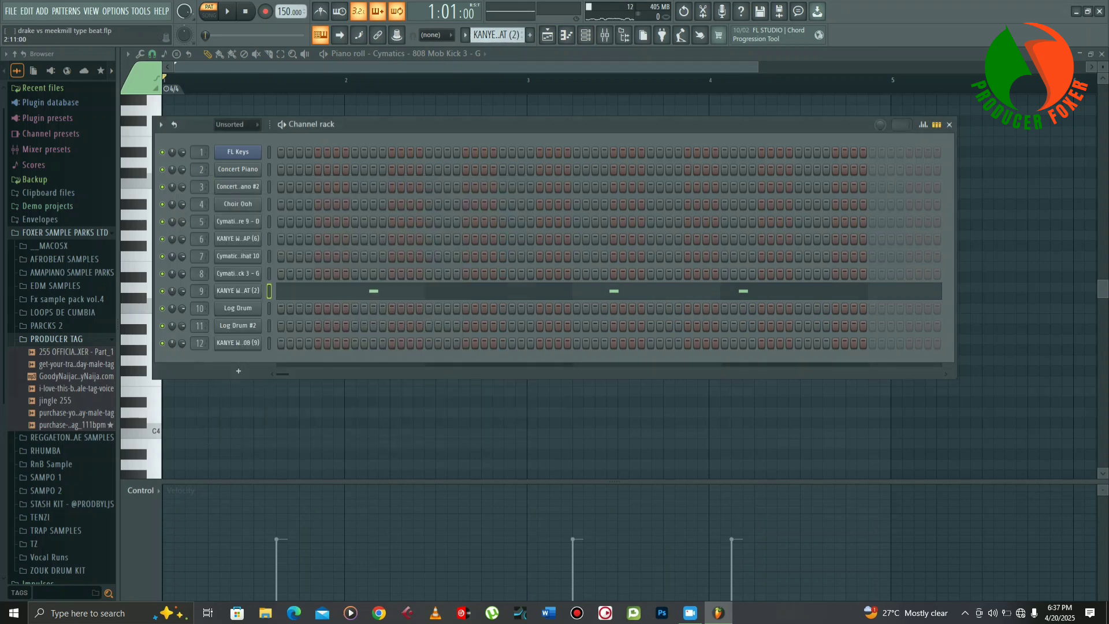
left_click(517, 291)
key("space")
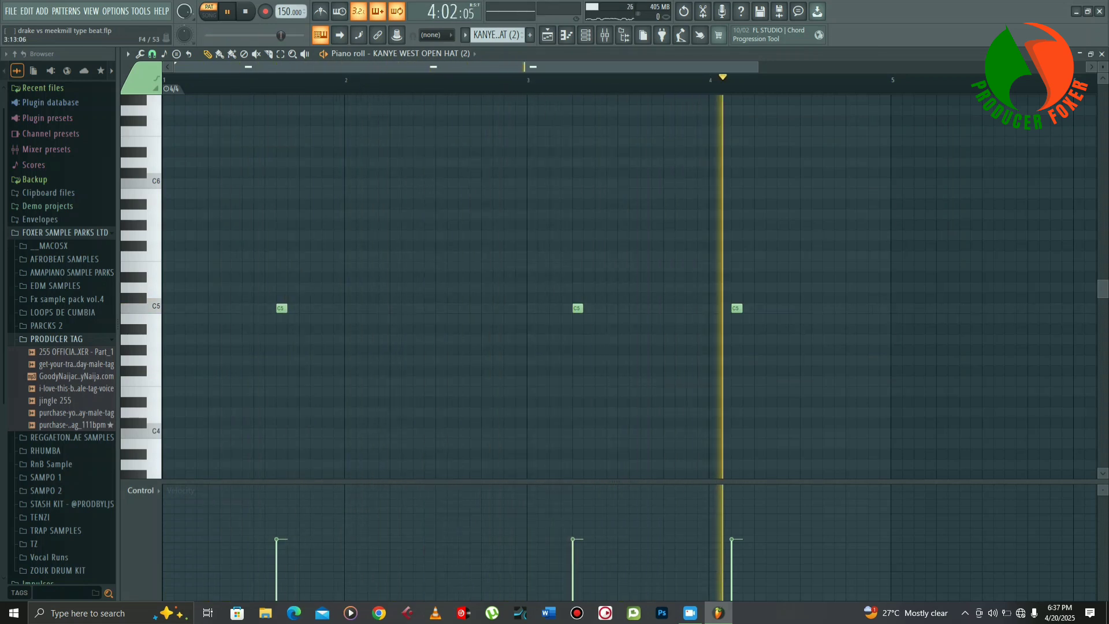
key("space")
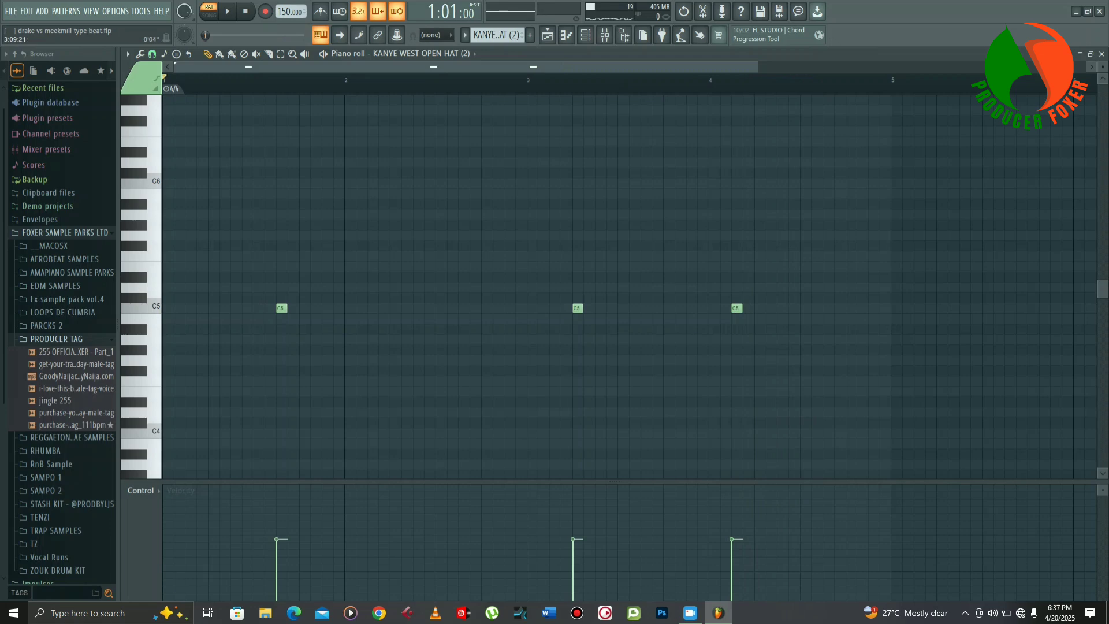
- Browse past the Log Drum patterns in the channel rack to the FL Keys pattern and show the playlist arrangement
left_click(585, 35)
scroll(498, 35, "down", 1)
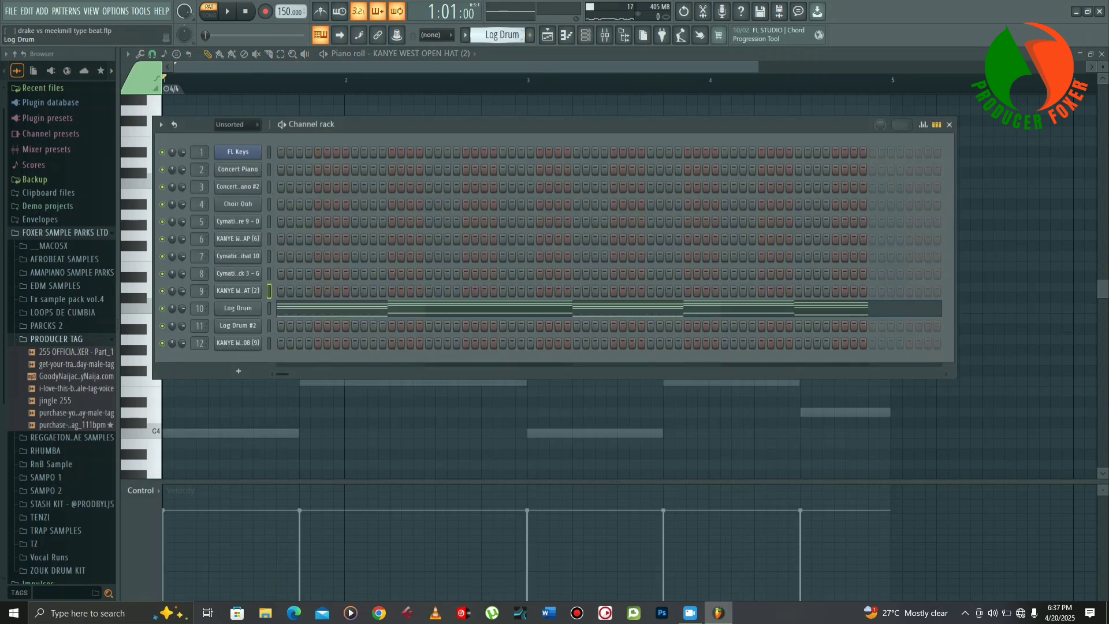
scroll(498, 35, "down", 1)
scroll(498, 35, "down", 2)
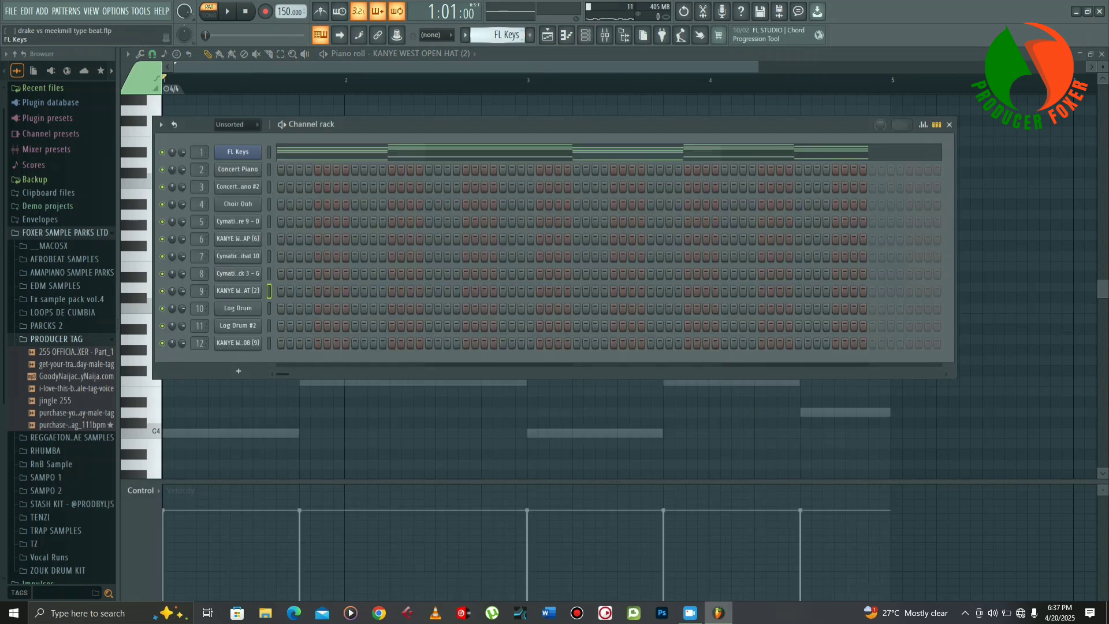
left_click(320, 35)
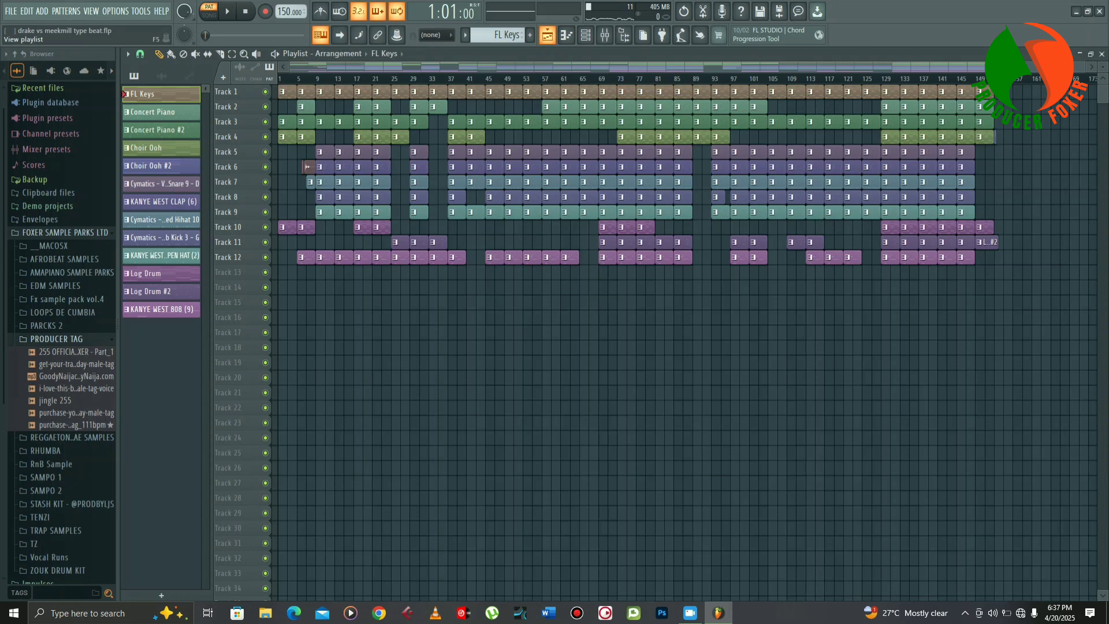
- Inspect the Fruity Limiter and Fruity Compressor settings on the drum buss mixer track
left_click(604, 35)
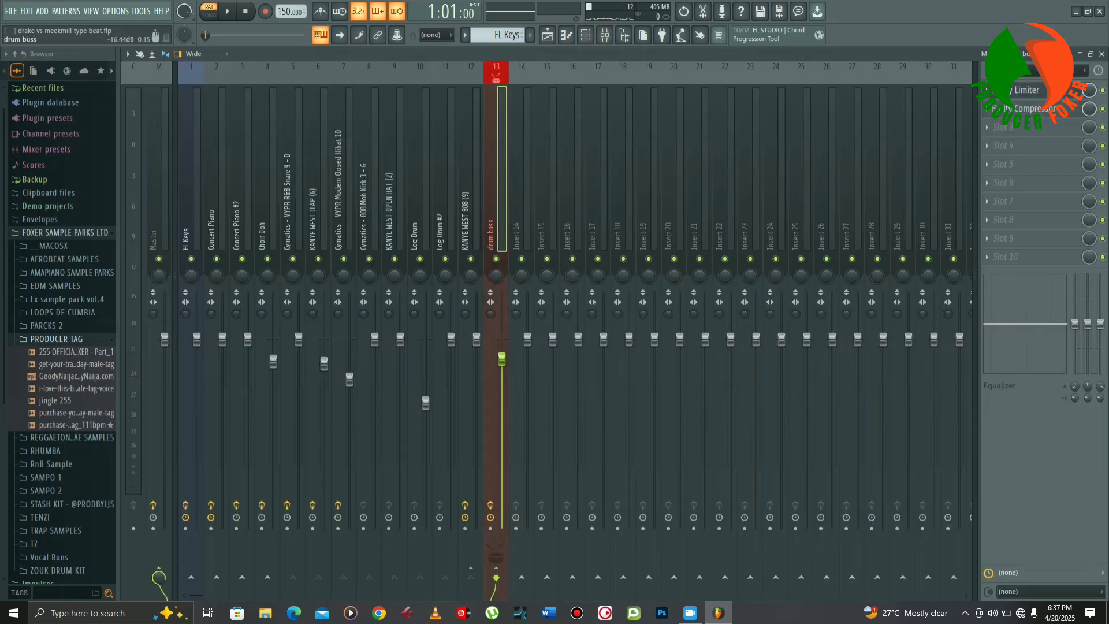
left_click(1027, 89)
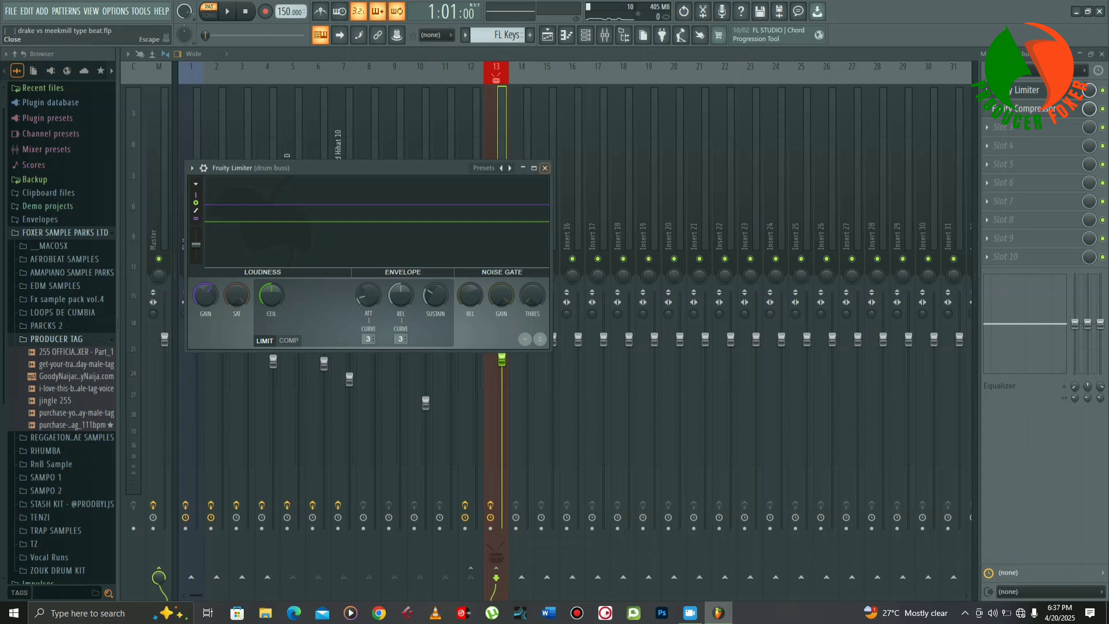
left_click(544, 168)
left_click(1025, 109)
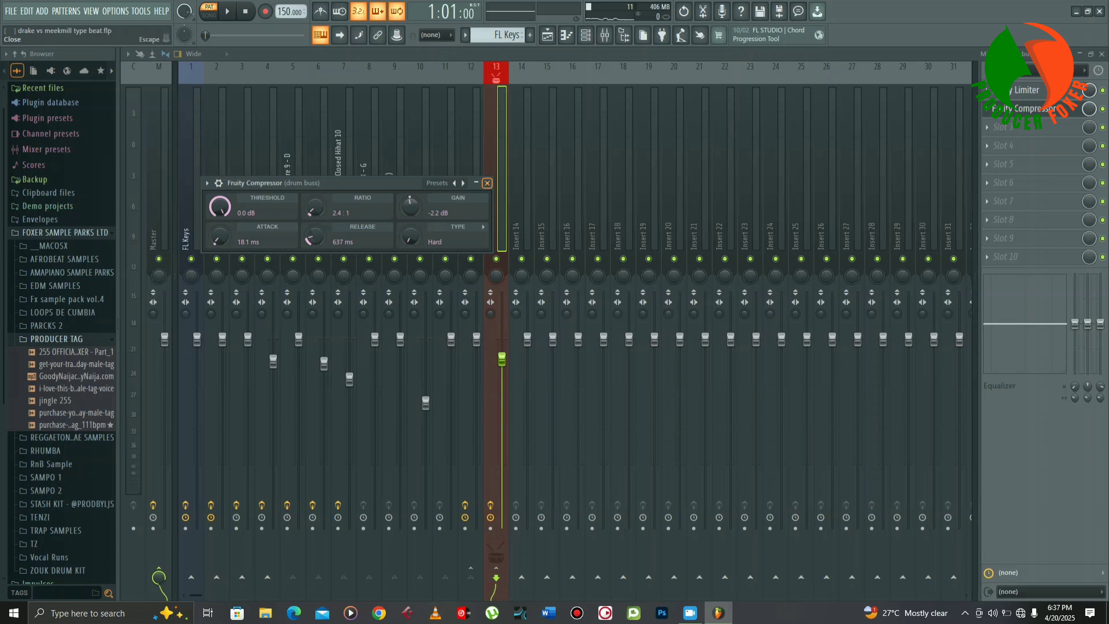
left_click(487, 183)
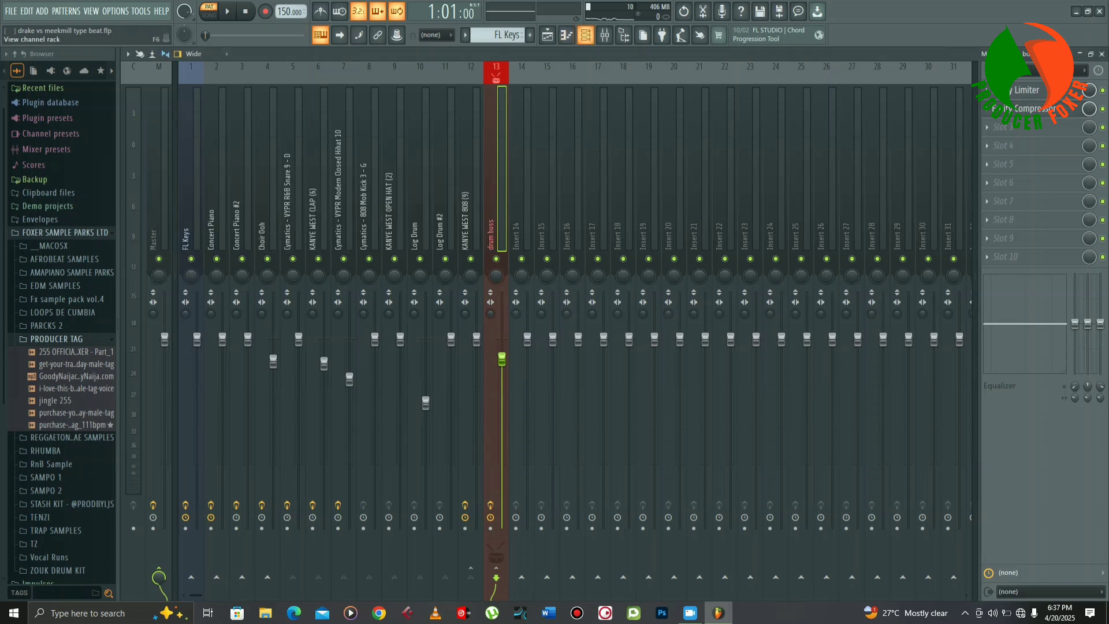
- Enlarge the playlist tracks and solo the drum parts by leaving only Track 5 through Track 9 unmuted
left_click(605, 35)
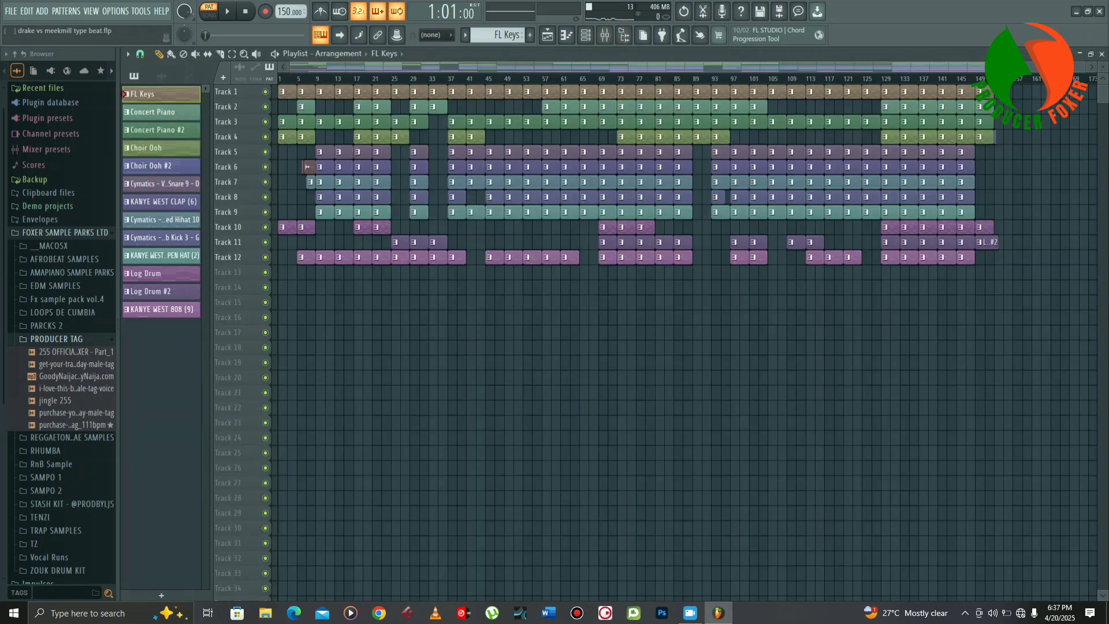
scroll(680, 341, "up", 1)
scroll(721, 195, "up", 3)
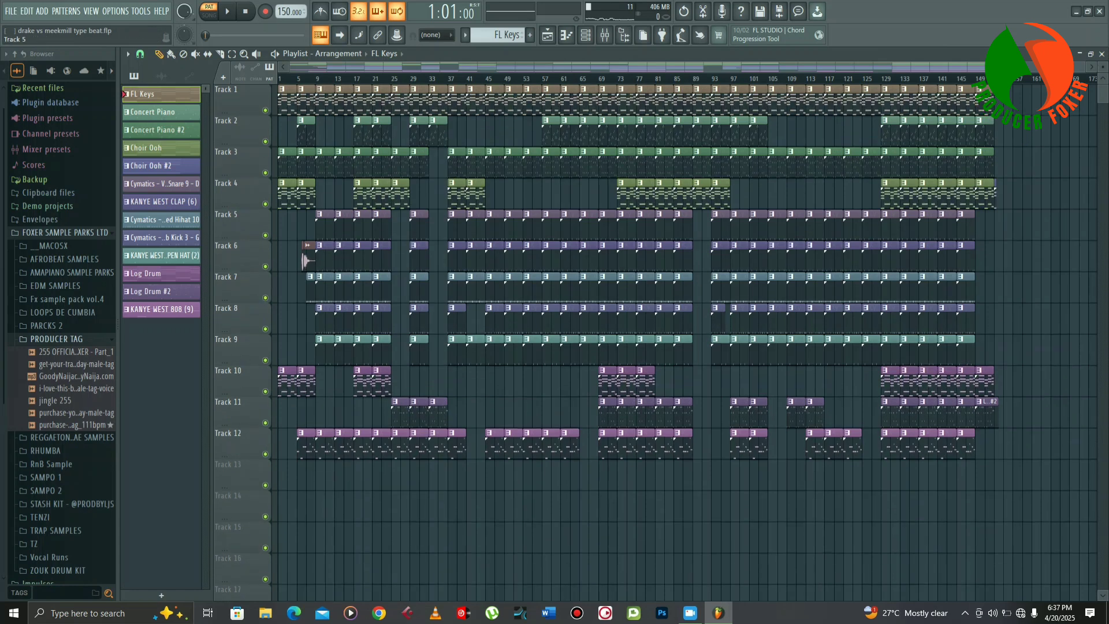
right_click(265, 235)
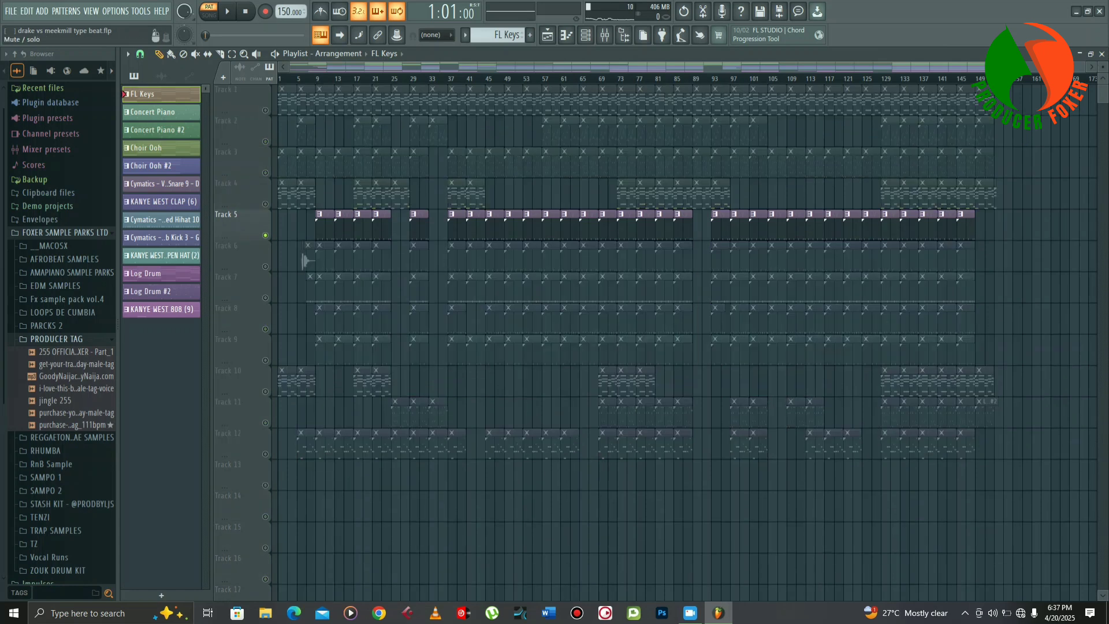
left_click(265, 266)
left_click(265, 298)
left_click(265, 329)
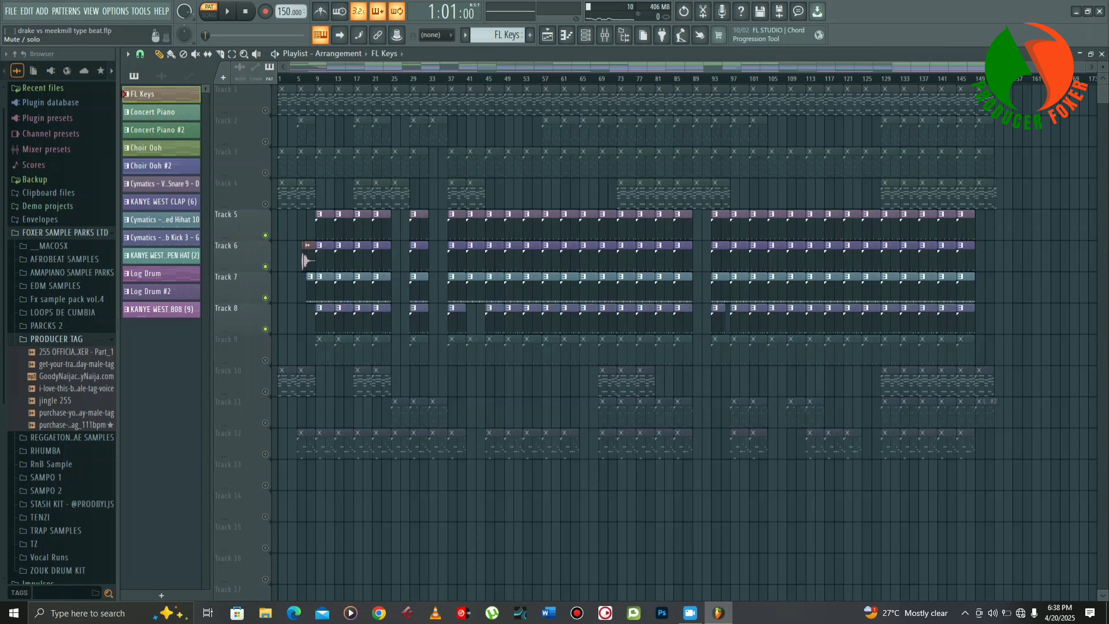
left_click(266, 360)
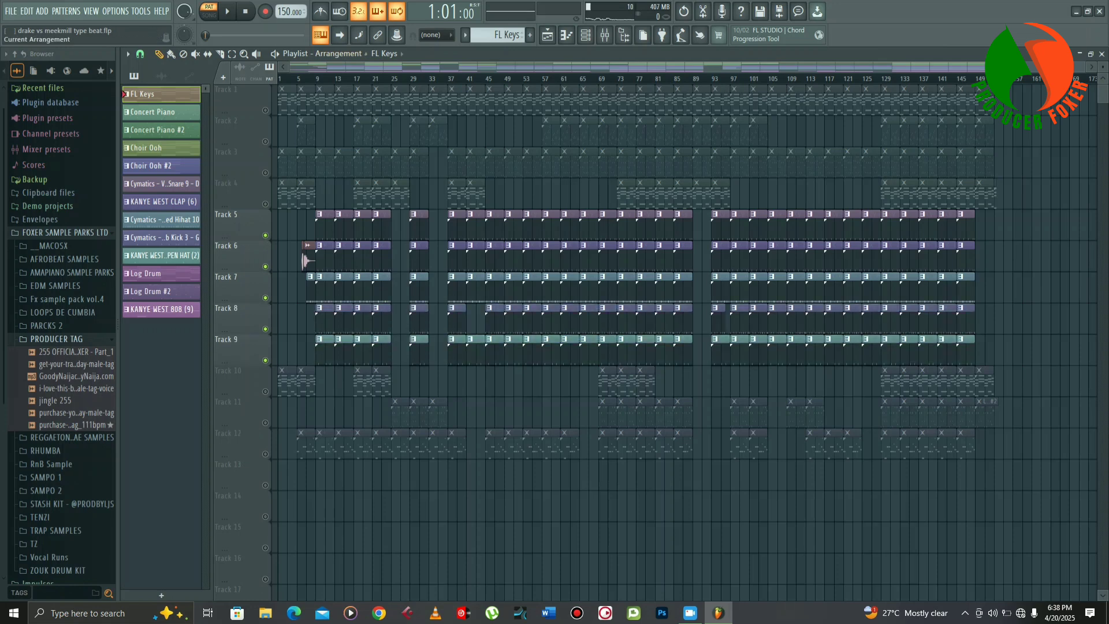
- Switch playback to song mode and listen to the soloed drum tracks in the arrangement from bar 9
key("l")
key("space")
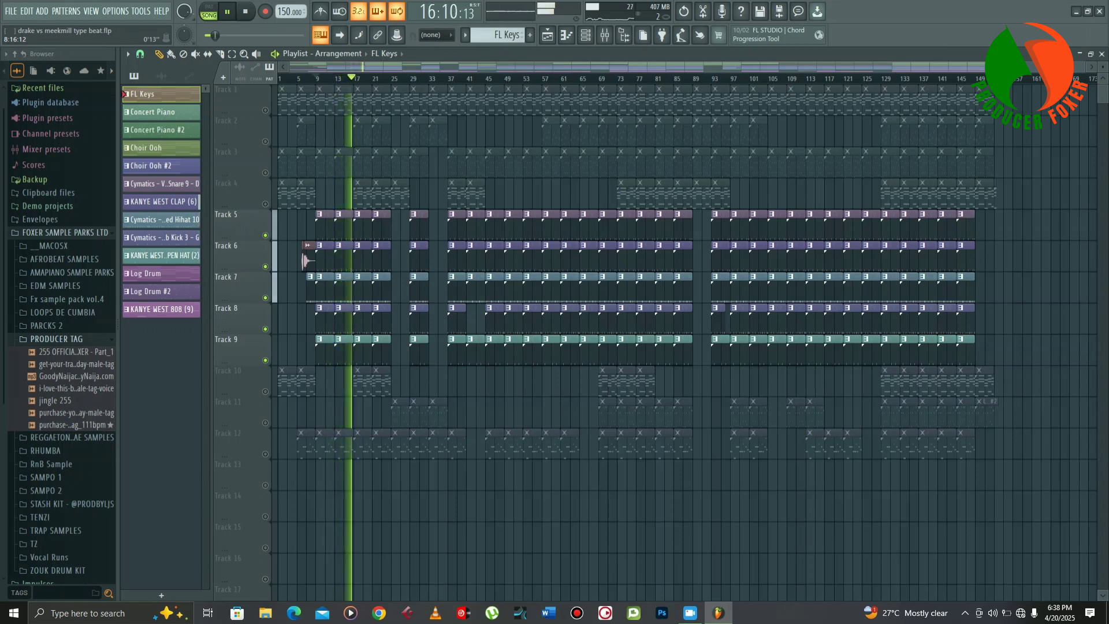
key("space")
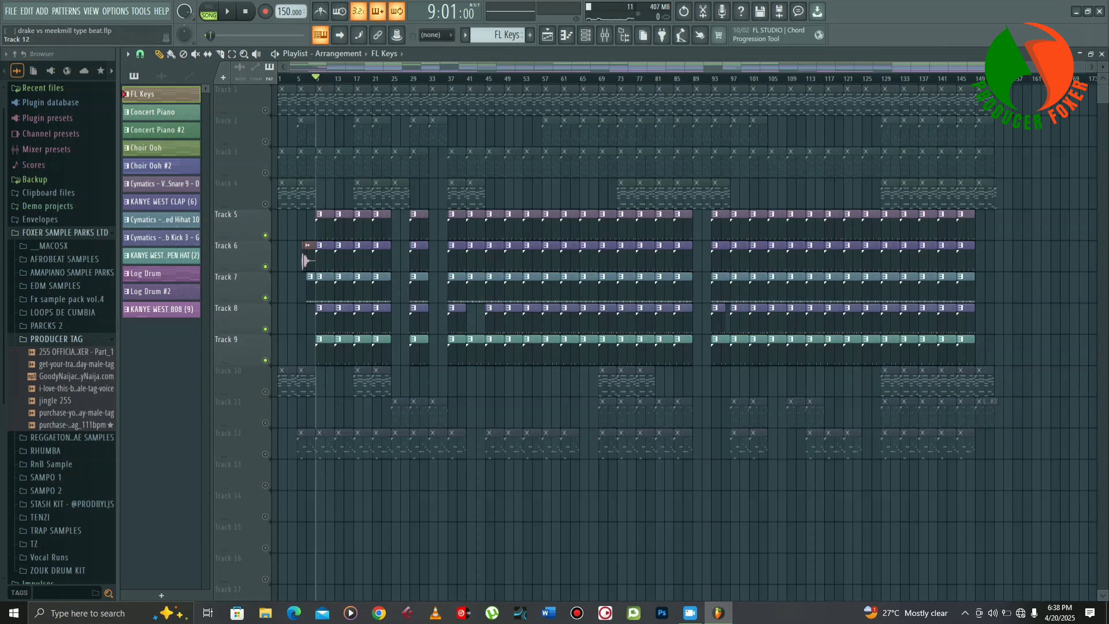
- Unmute Track 12 with the KANYE WEST 808 (9) clips and listen to it with the drum tracks from bar 9
left_click(265, 454)
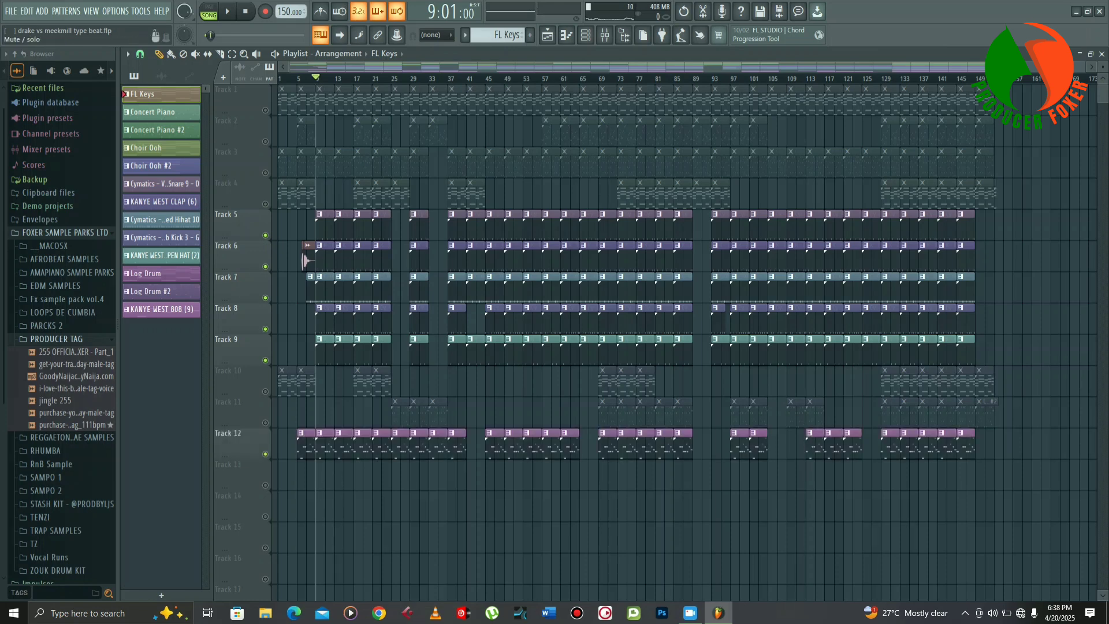
key("space")
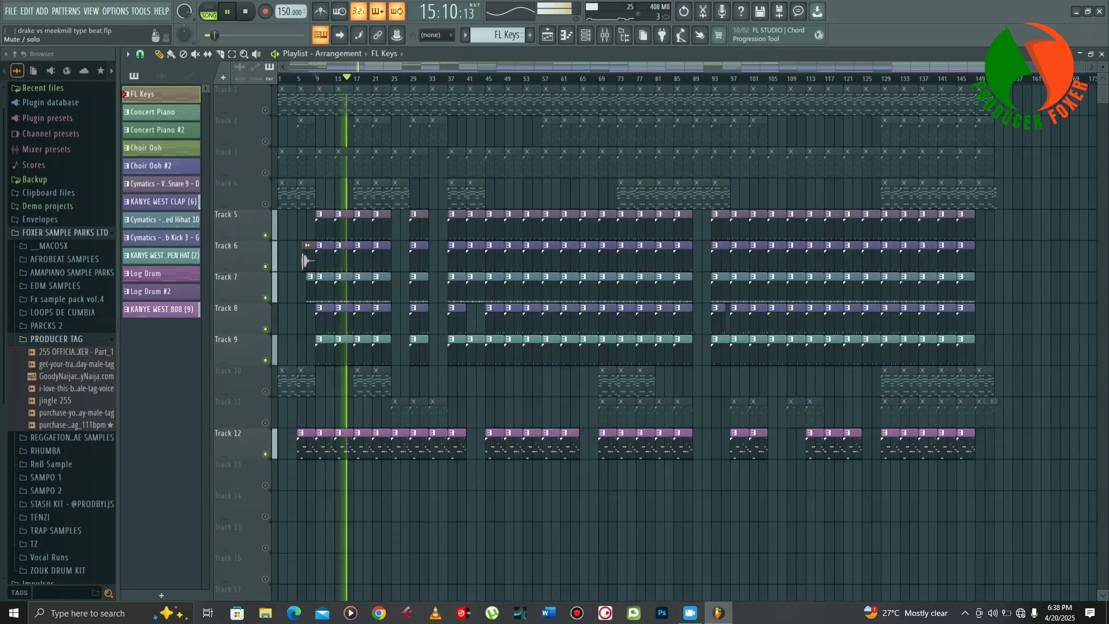
key("space")
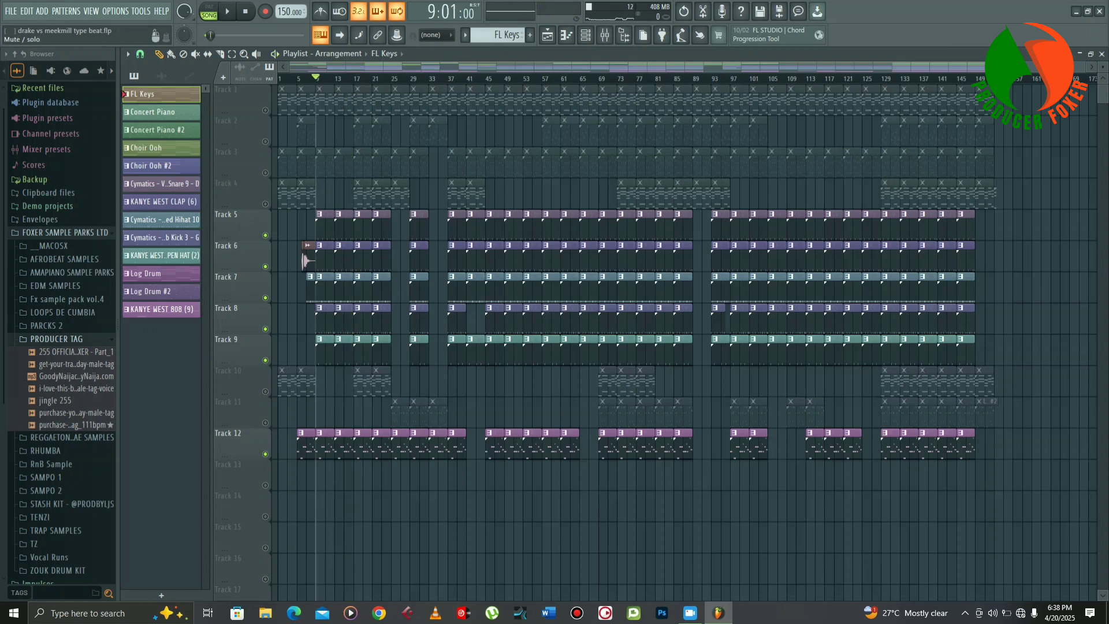
- Unmute all playlist tracks and return the song position to bar 1
right_click(266, 173)
right_click(265, 172)
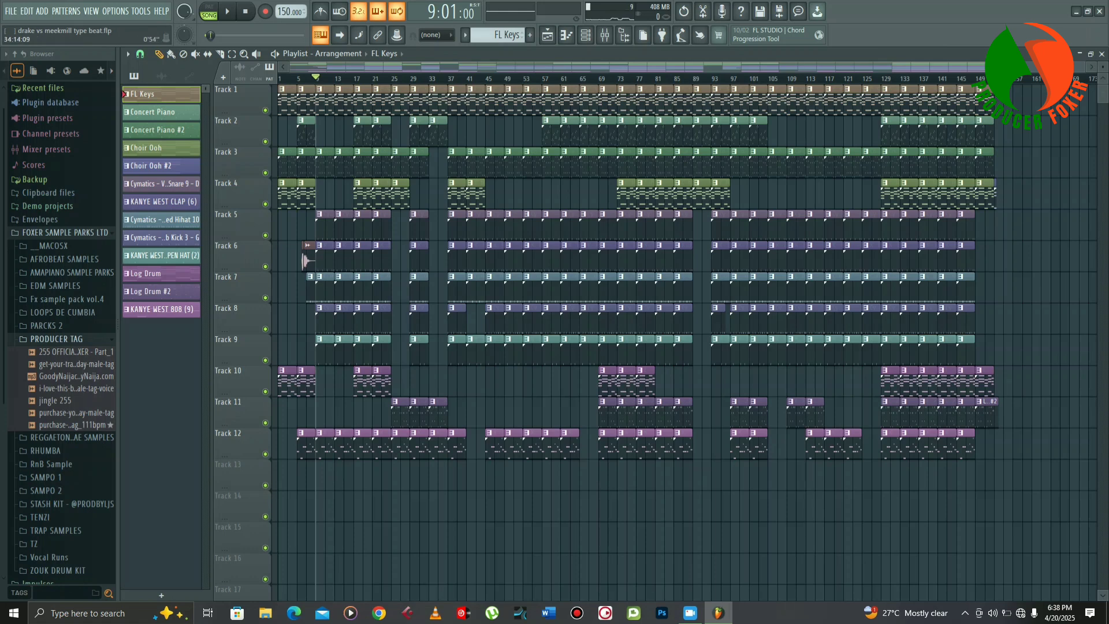
left_click(246, 12)
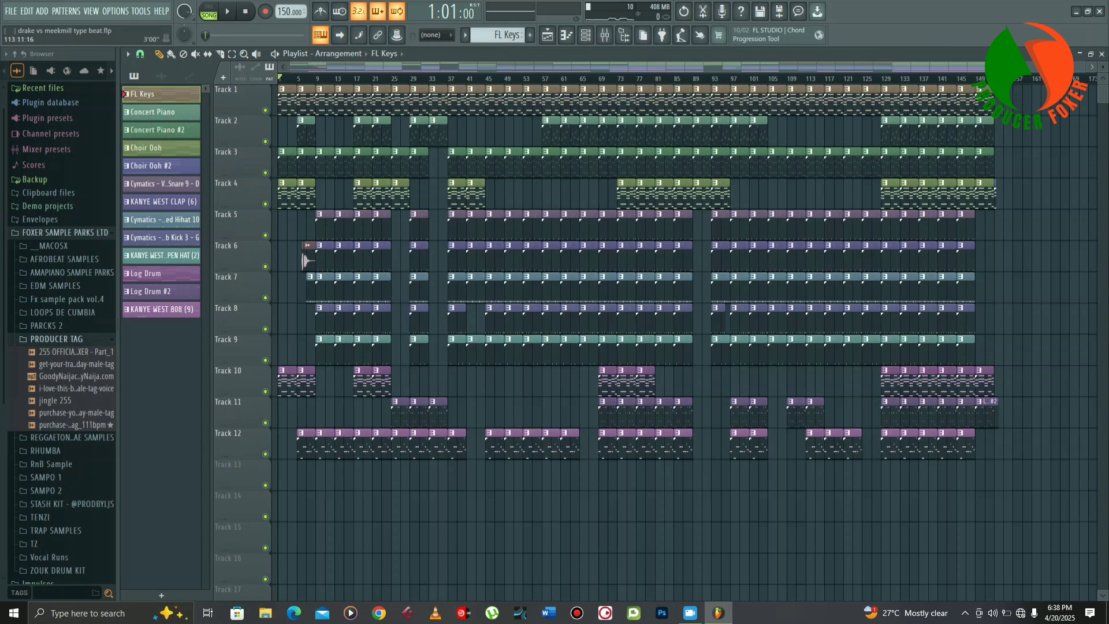
- Select the opening Choir Ooh and Concert Piano #2 clips in the playlist, and listen to the full arrangement's intro from bar 1
key("Page_Up")
key("Page_Up")
key("Page_Up")
key("Page_Up")
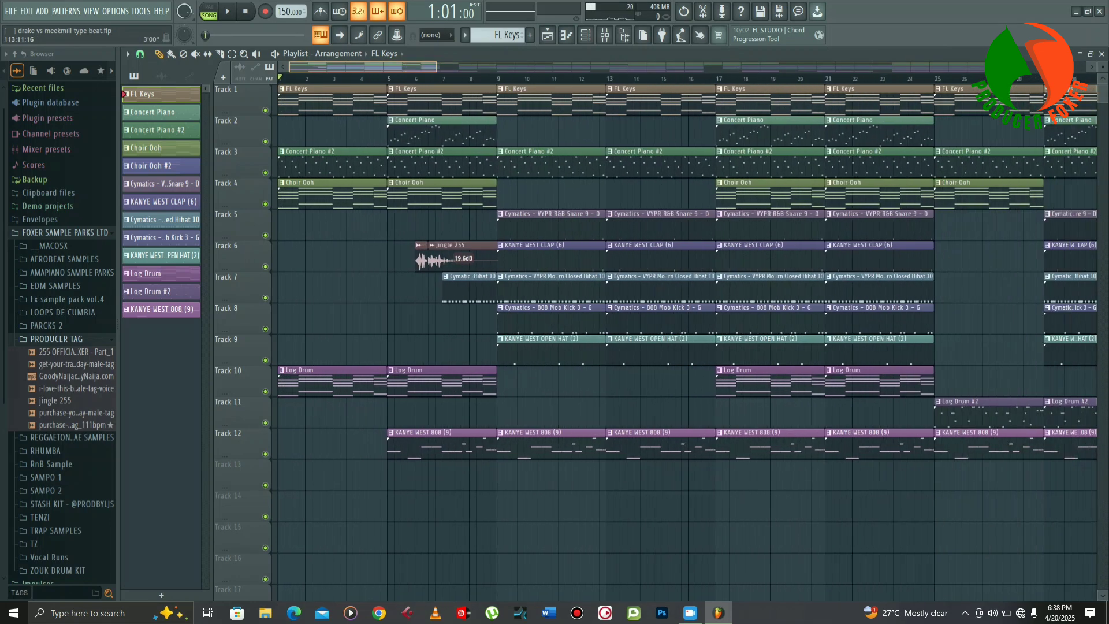
key("Page_Down")
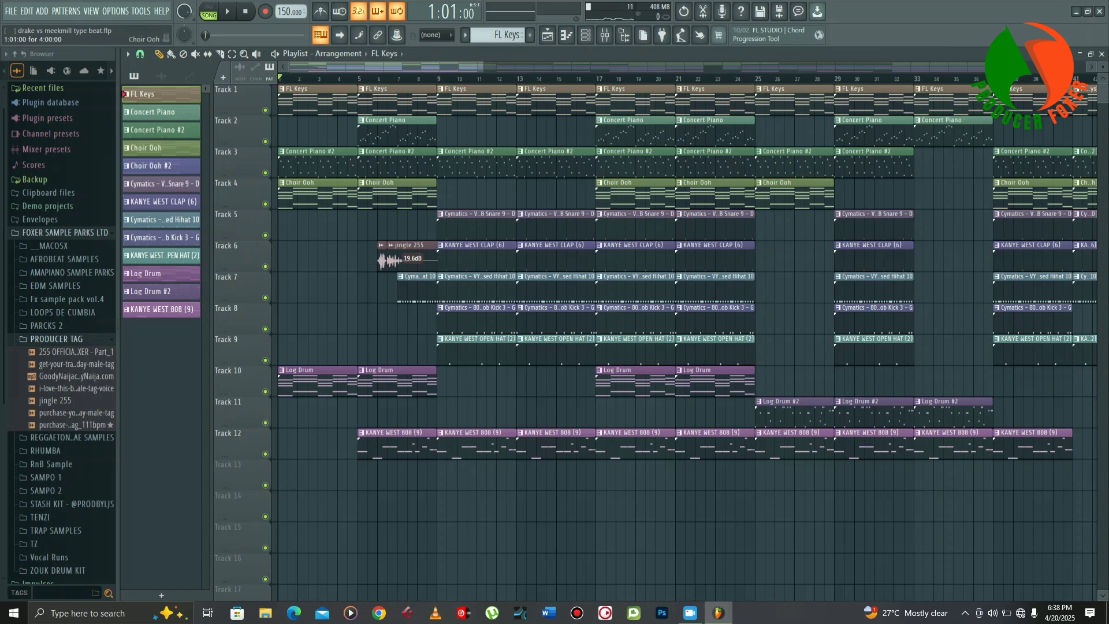
left_click(318, 197)
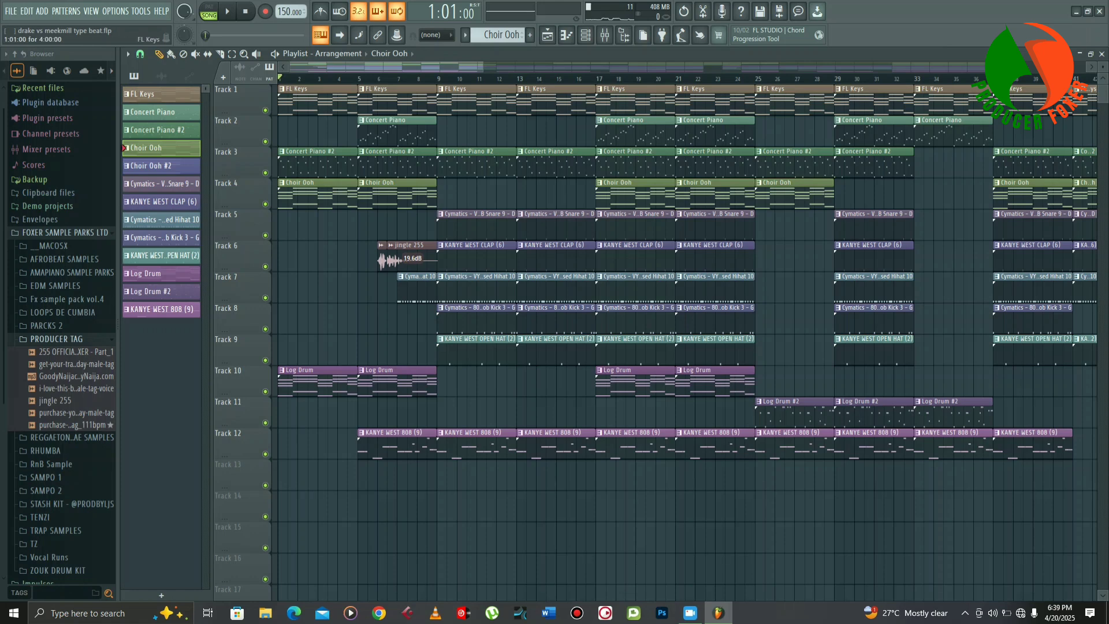
left_click(318, 161)
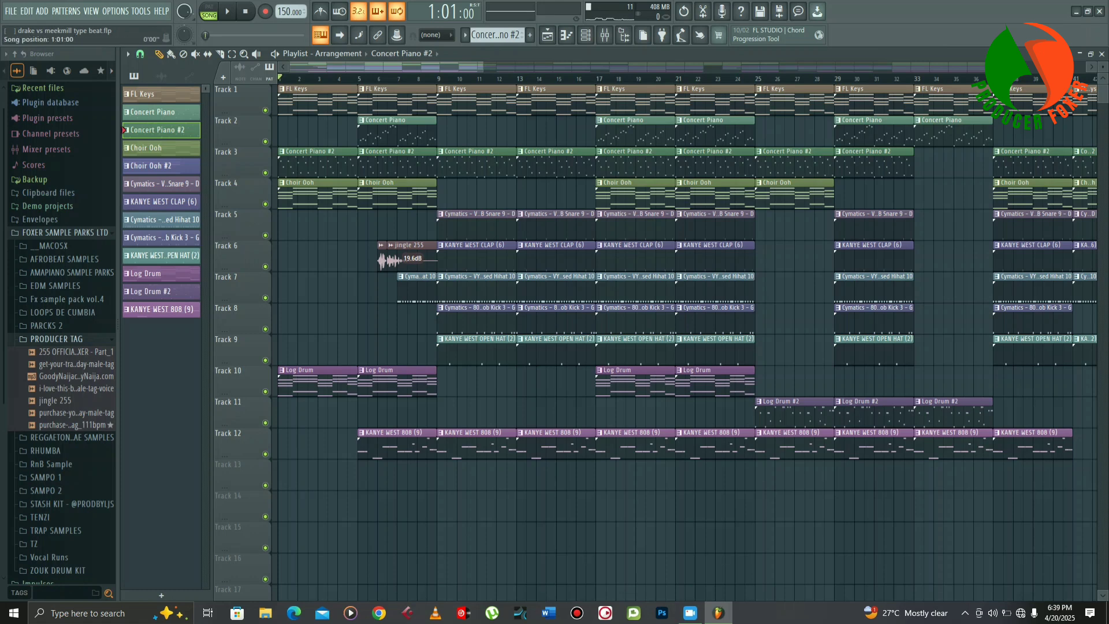
left_click(227, 11)
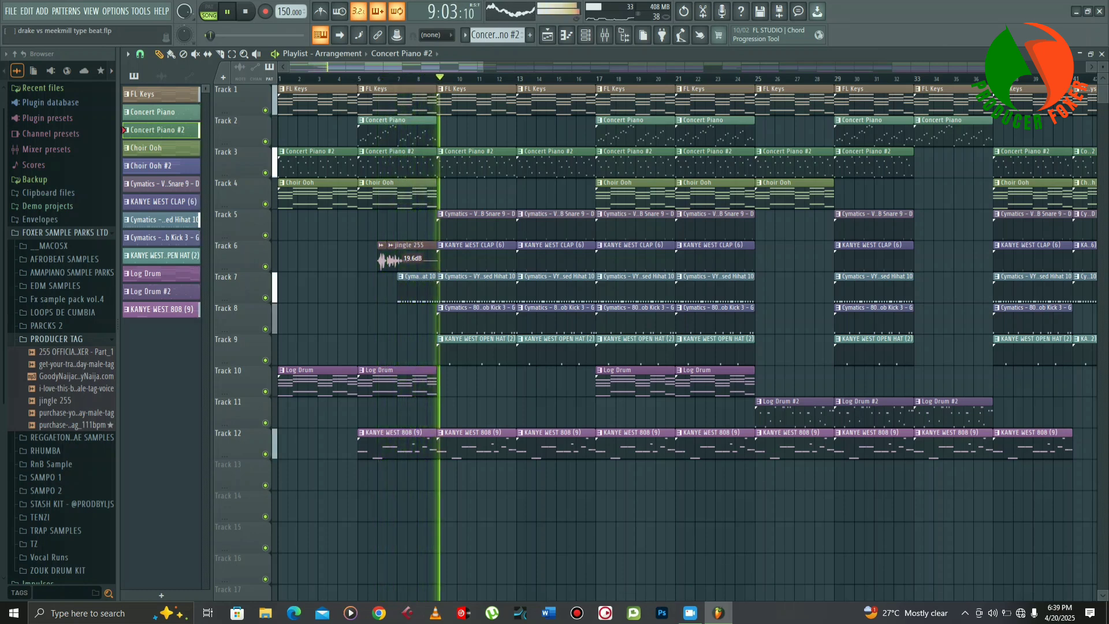
key("space")
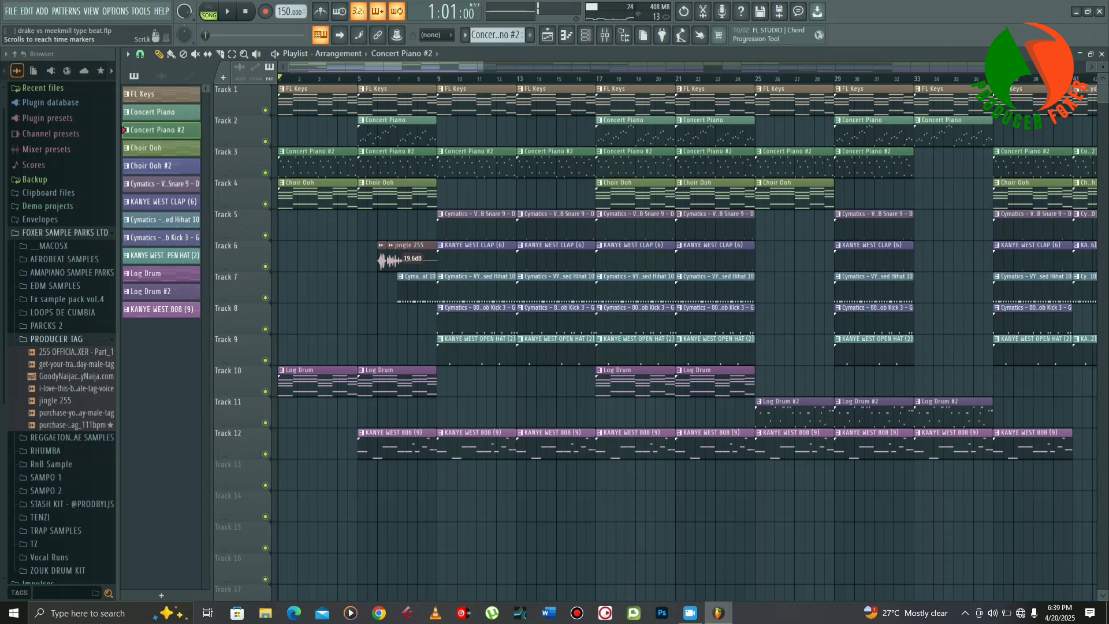
- Save the project and listen to the full arrangement from bar 9
left_click(439, 78)
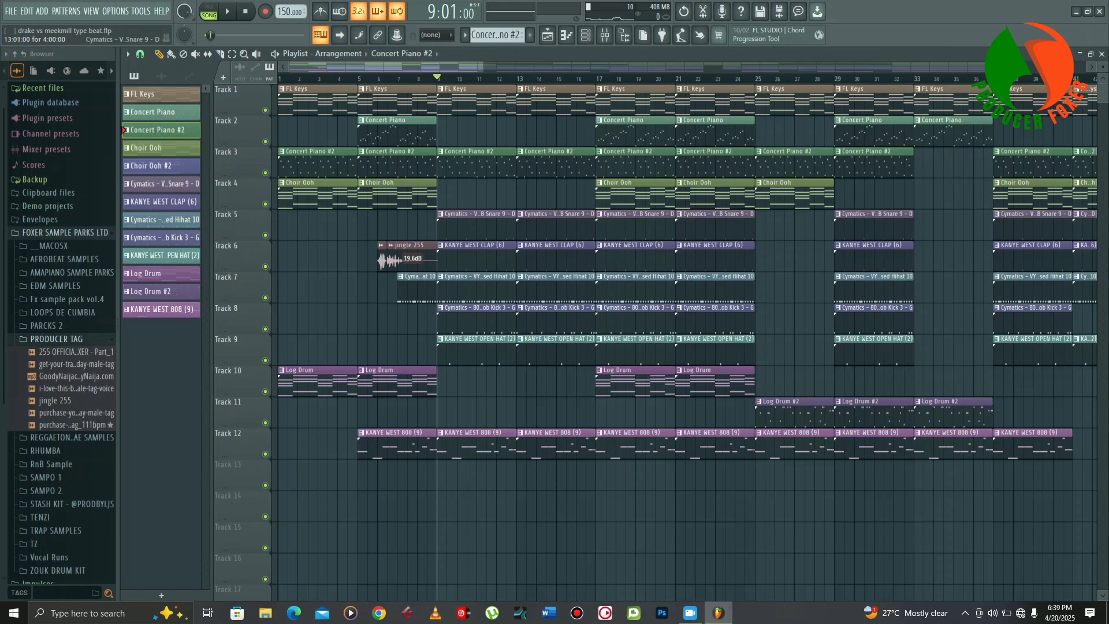
key("ctrl+s")
key("space")
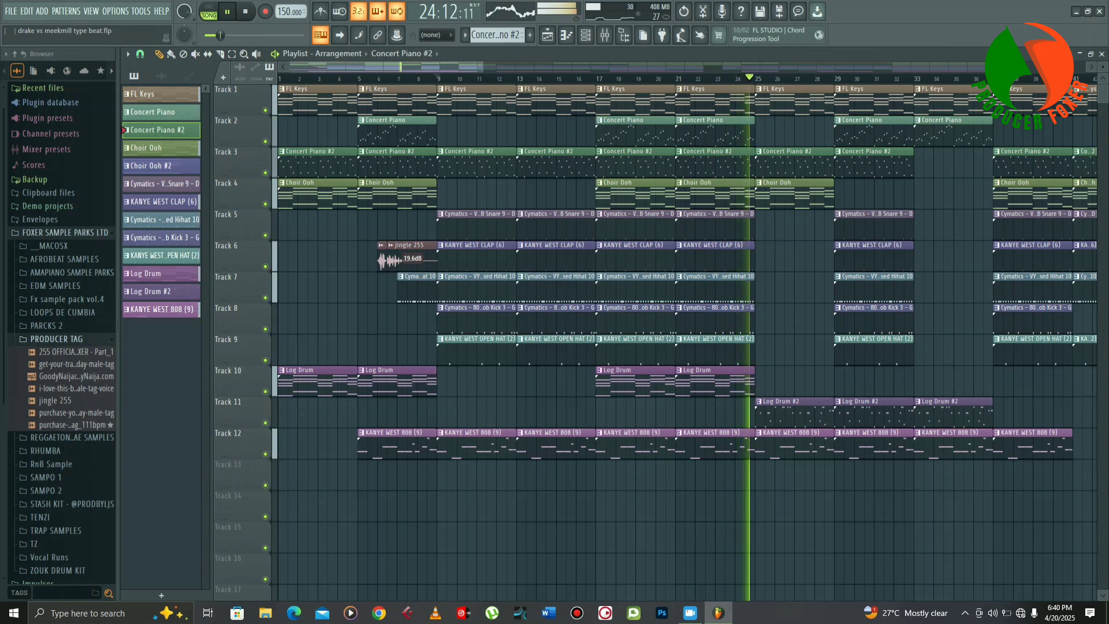
key("space")
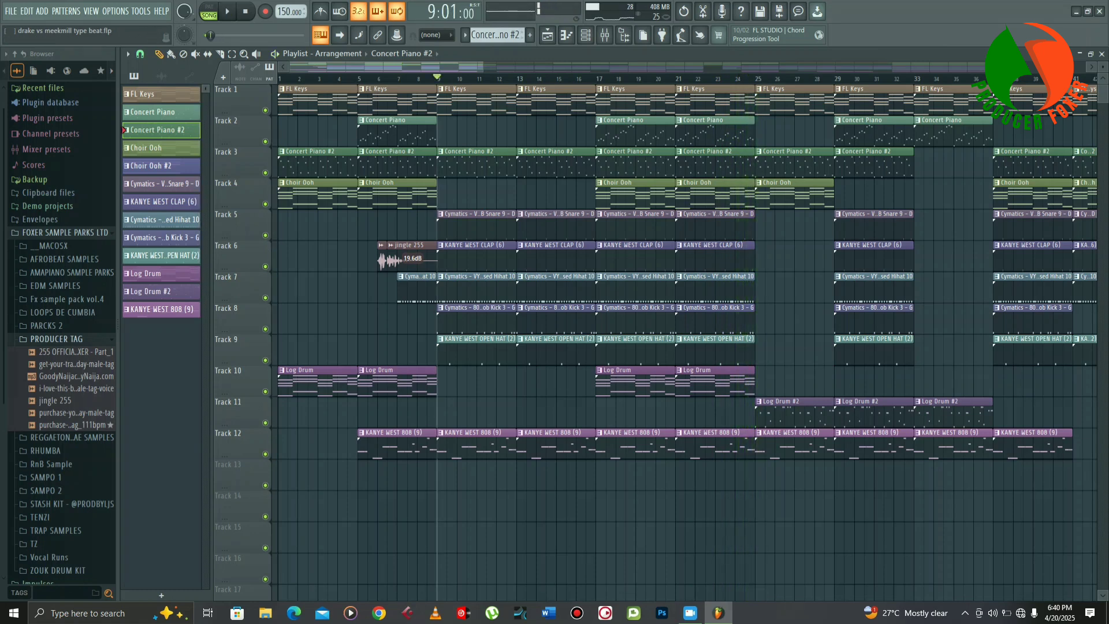
- Listen to the arrangement from bar 25, where the Log Drum #2 clips begin on Track 11
left_click(757, 78)
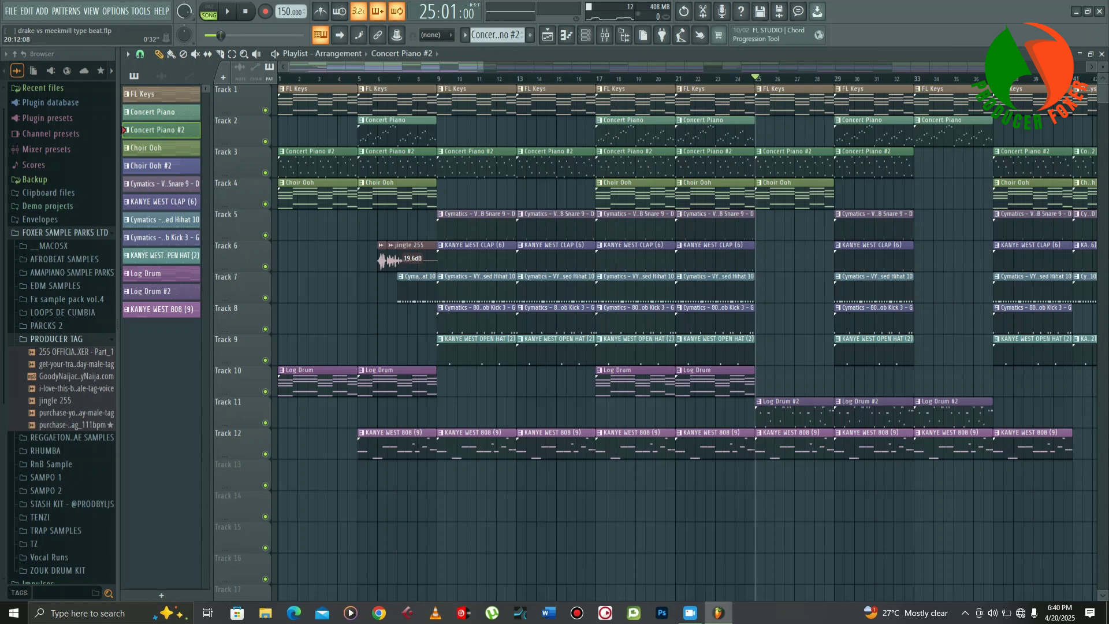
left_click_drag(483, 67, 665, 67)
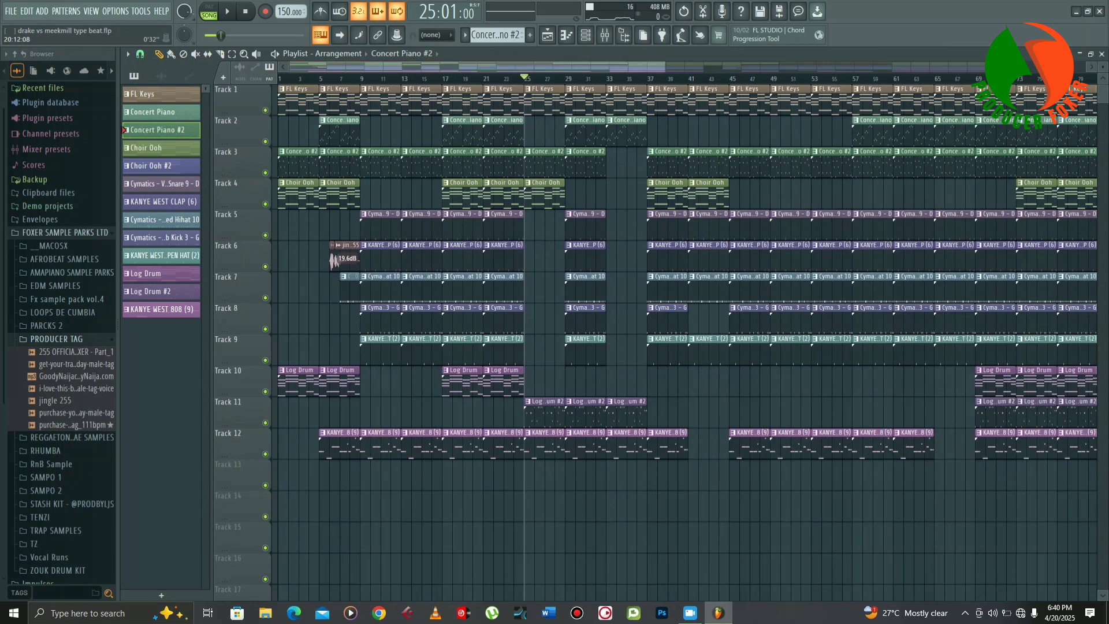
key("space")
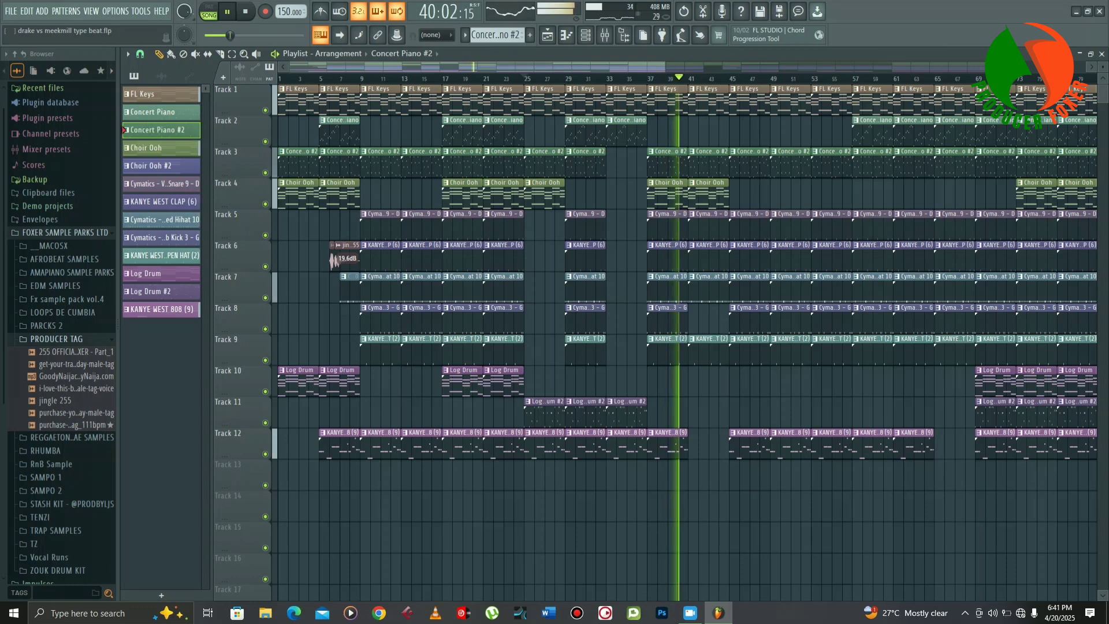
key("space")
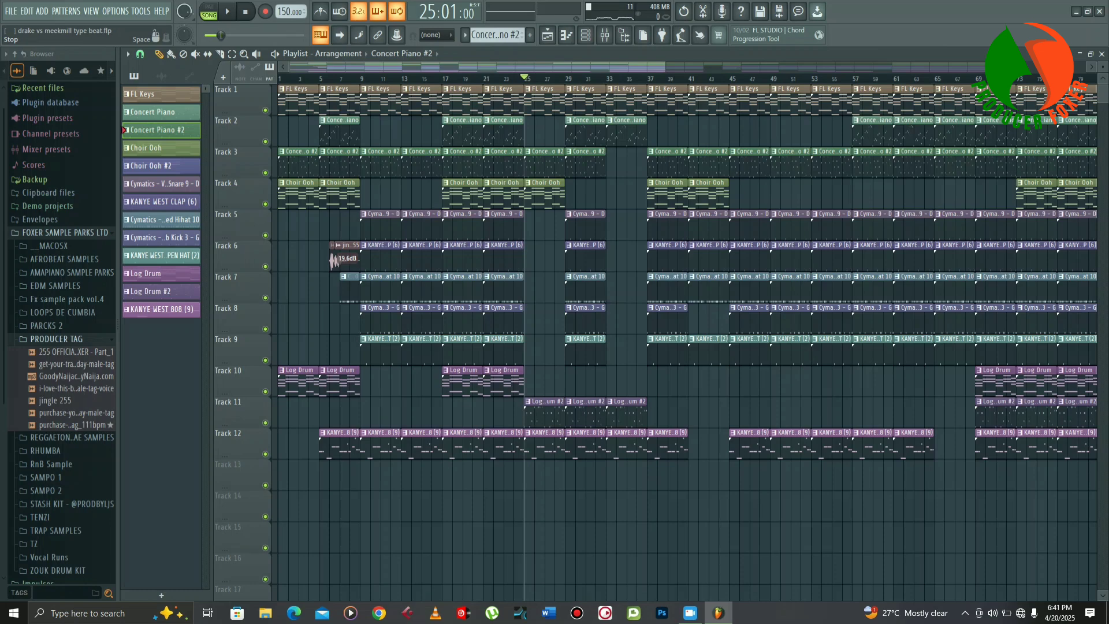
- Return the song position to bar 1 and shrink the playlist view to show the whole arrangement
left_click(246, 12)
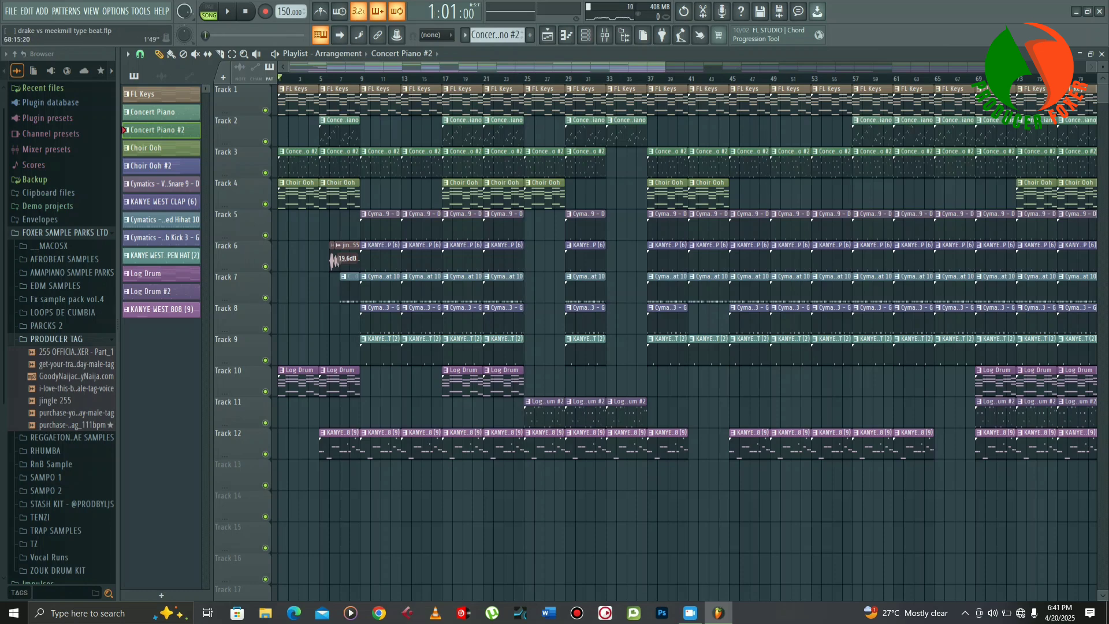
scroll(687, 340, "down", 5)
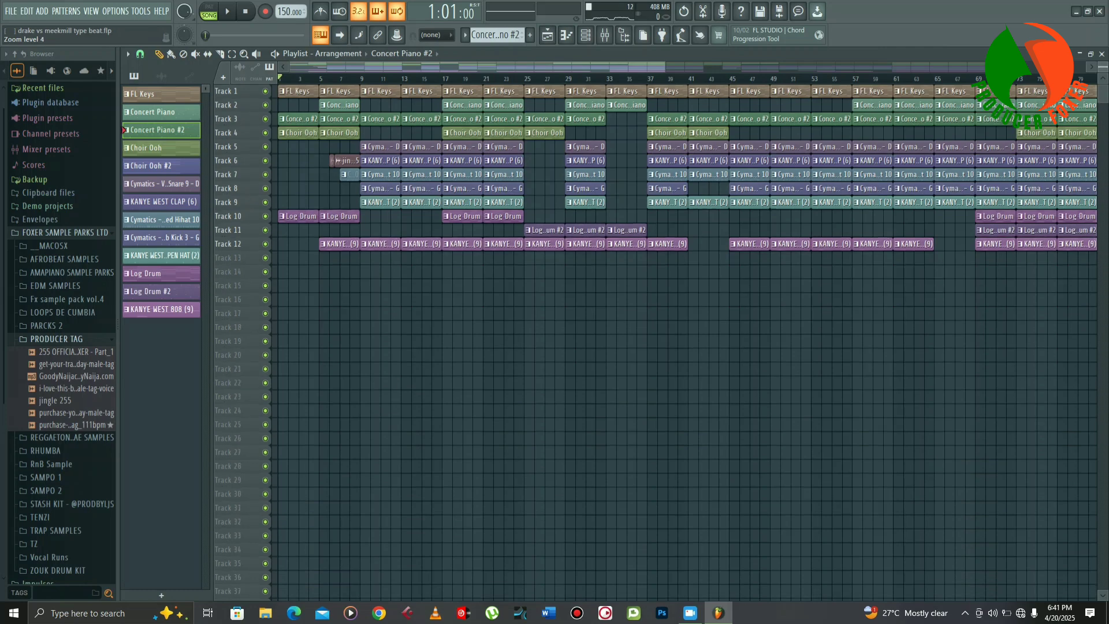
left_click_drag(665, 67, 1041, 67)
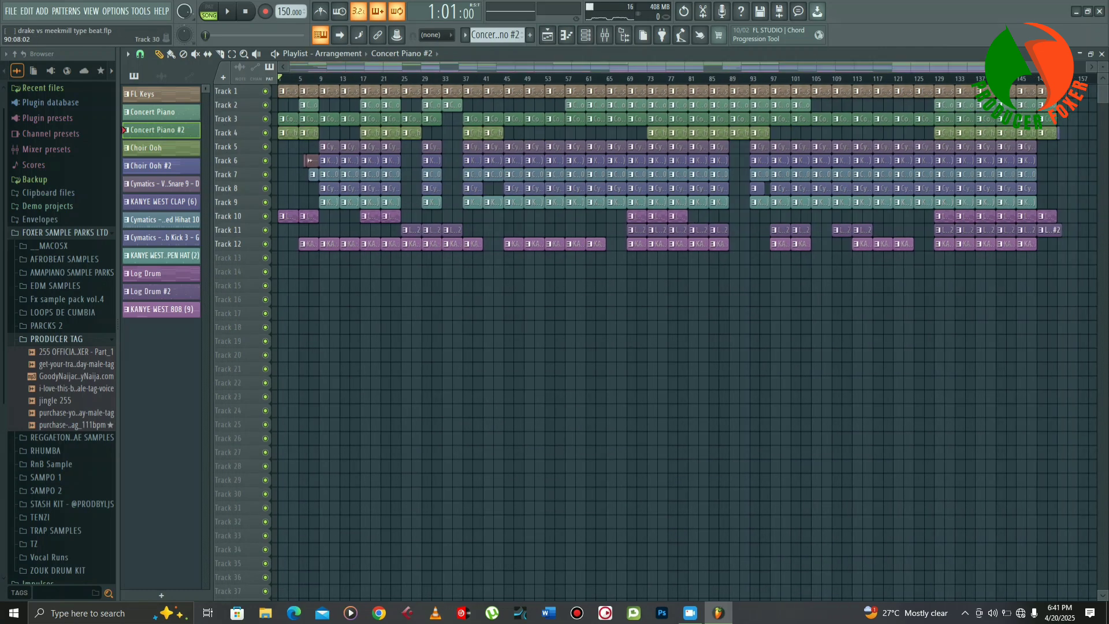